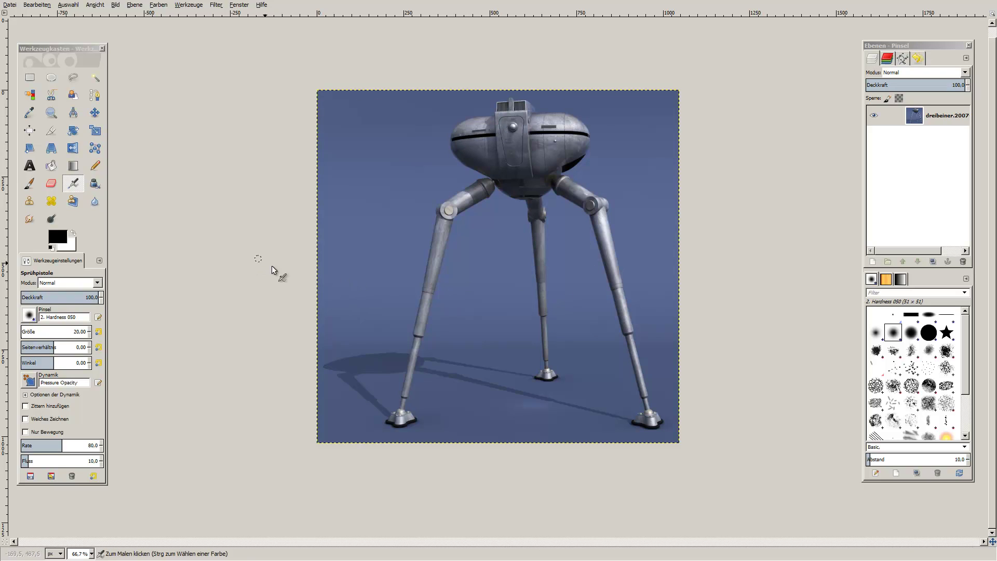
Step: Draw a rectangular, then an elliptical selection on the upper-left blue background
scroll(416, 254, "up", 2, "ctrl")
scroll(434, 239, "up", 1, "ctrl")
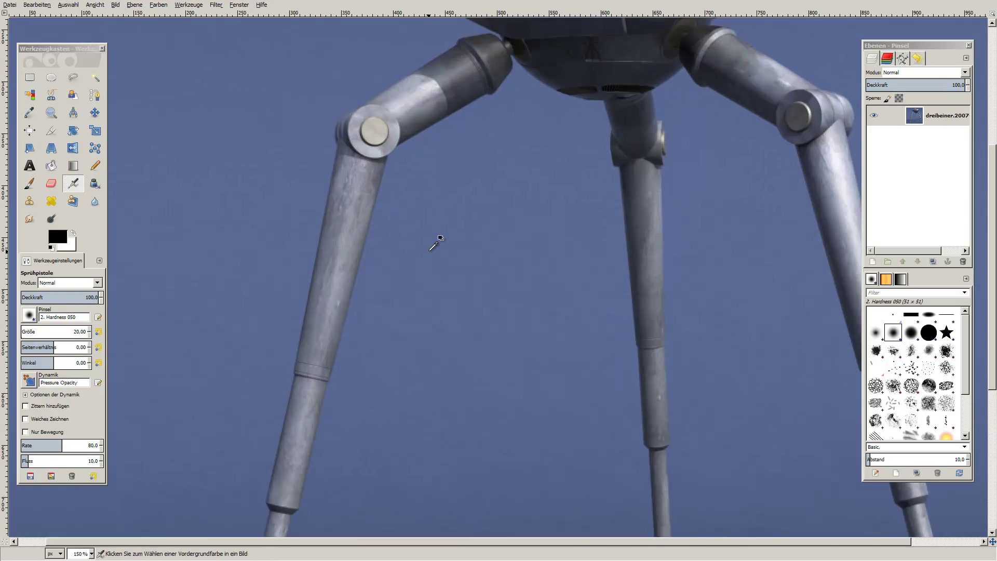
scroll(435, 240, "up", 1, "ctrl")
scroll(428, 250, "down", 1, "ctrl")
scroll(427, 253, "down", 2, "ctrl")
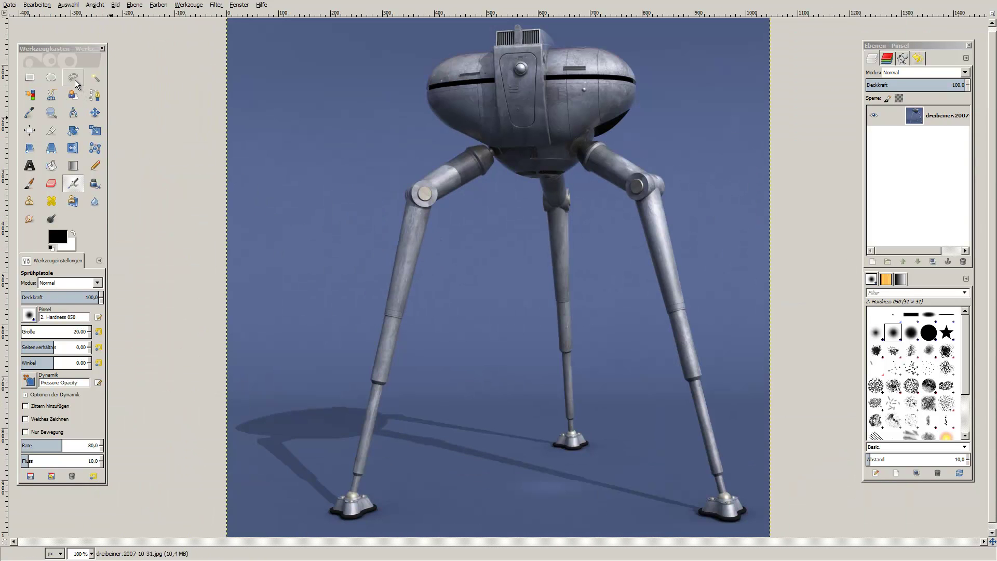
left_click(30, 77)
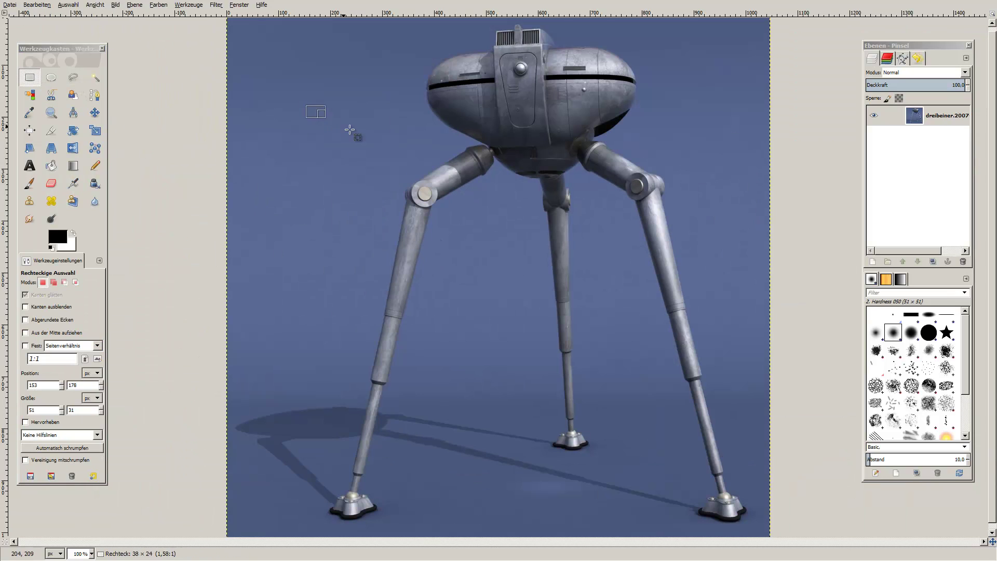
left_click_drag(306, 106, 411, 155)
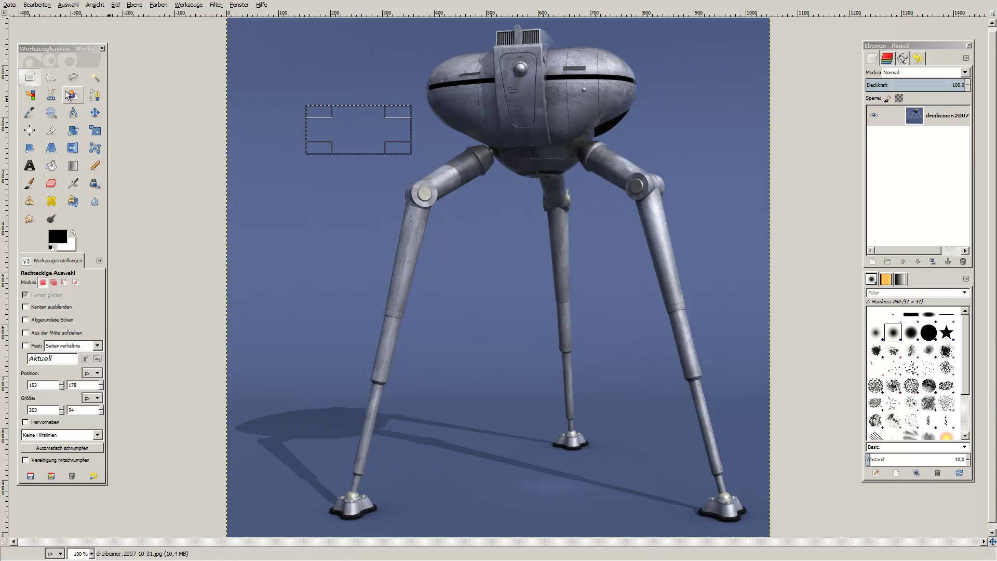
left_click(51, 77)
left_click_drag(257, 86, 332, 151)
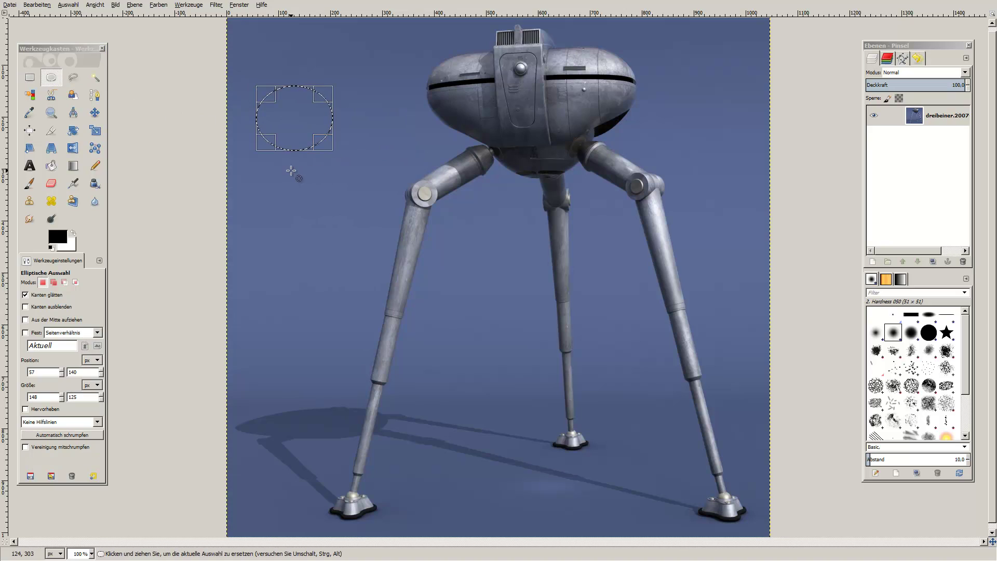
Step: Outline a four-click freehand polygon selection on the background
left_click(71, 80)
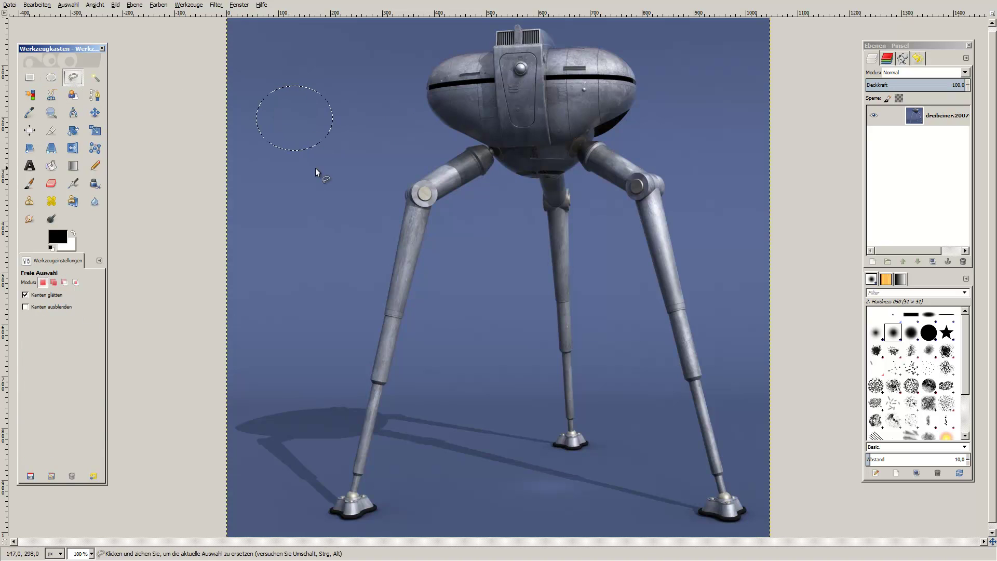
left_click(387, 140)
left_click(331, 269)
left_click(304, 225)
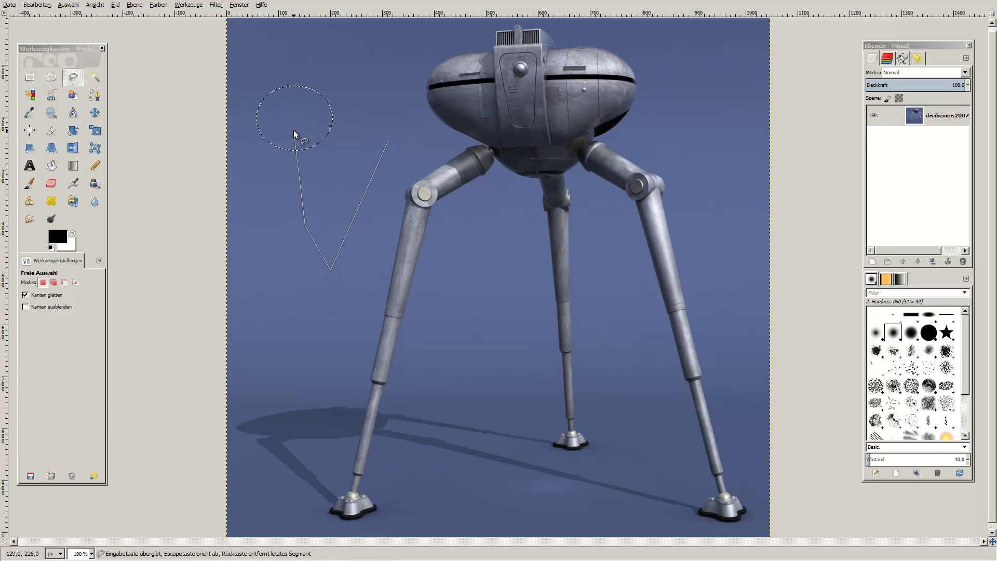
left_click(388, 139)
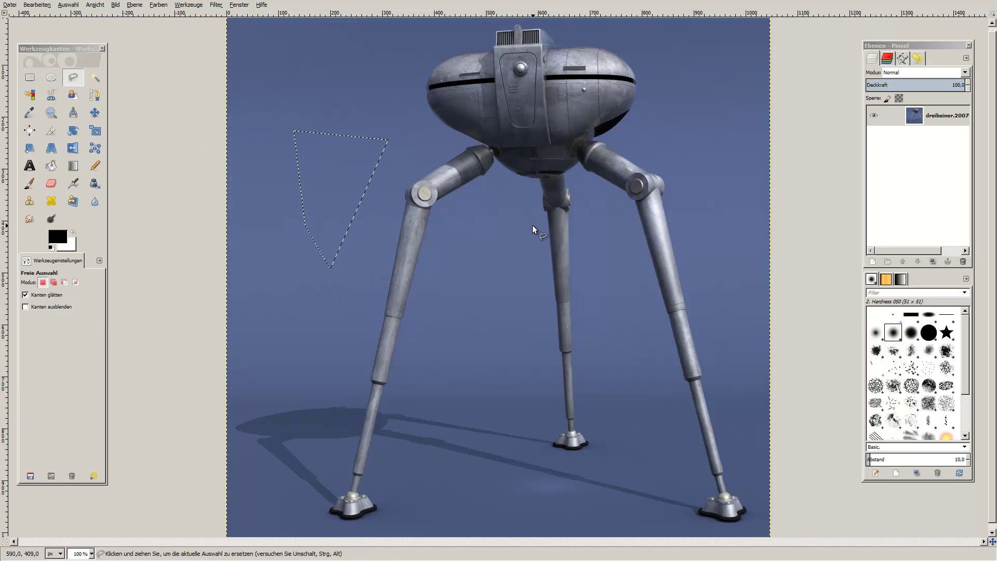
Step: Pick Fuzzy Select and clear the selection with Select > None
left_click(95, 78)
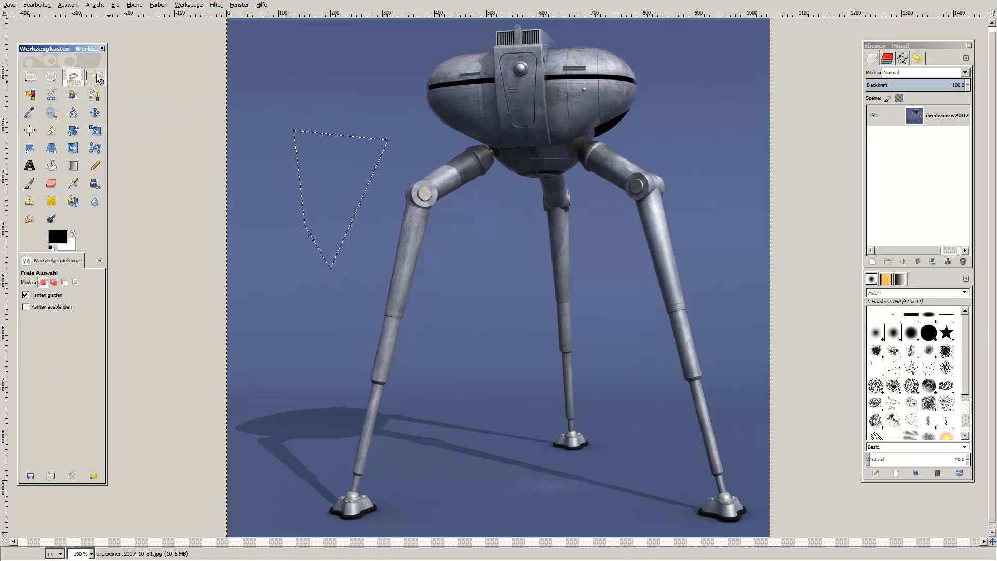
left_click(68, 4)
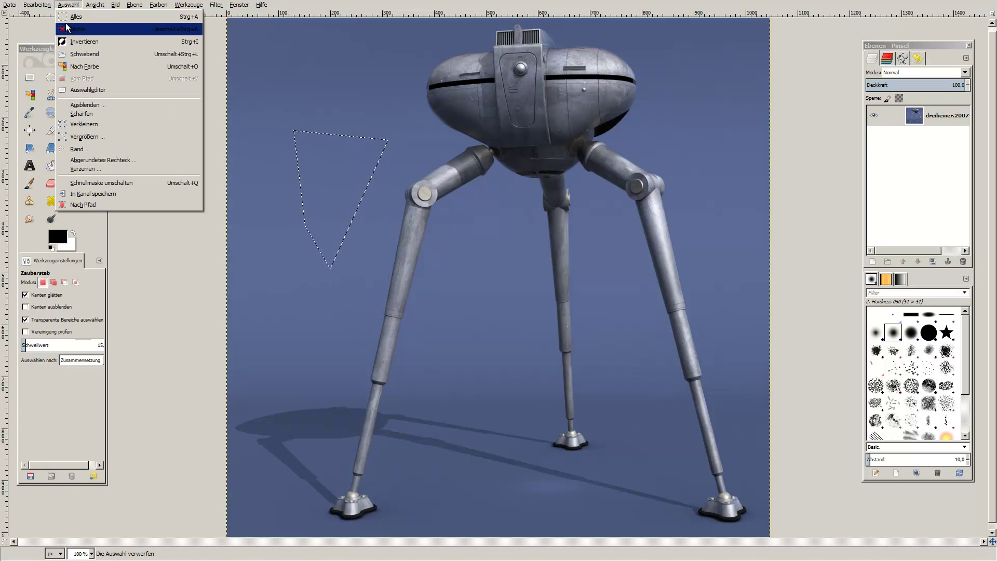
left_click(75, 29)
Step: Fuzzy-select the blue background around the robot
left_click(306, 165)
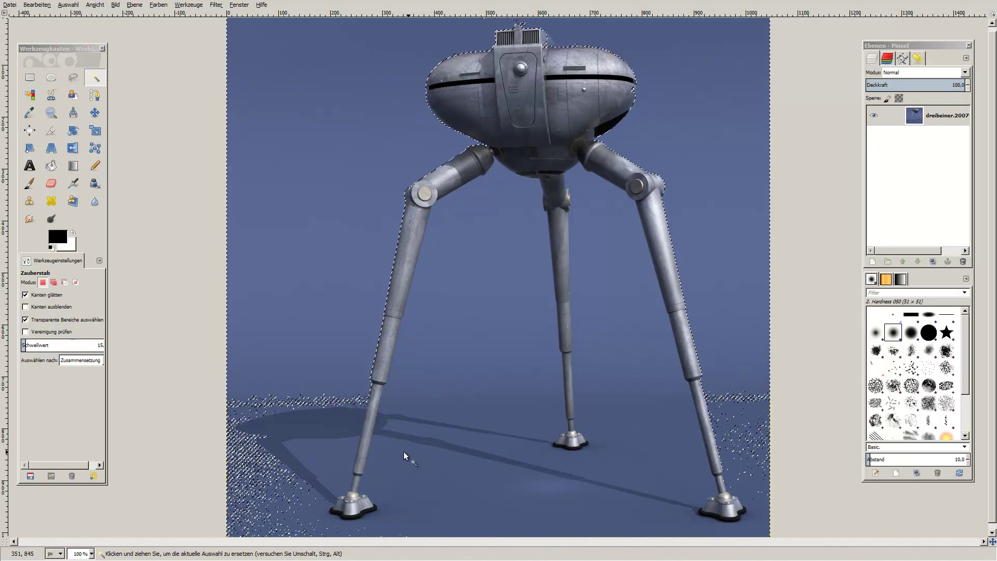
scroll(266, 426, "up", 2)
scroll(210, 430, "up", 3)
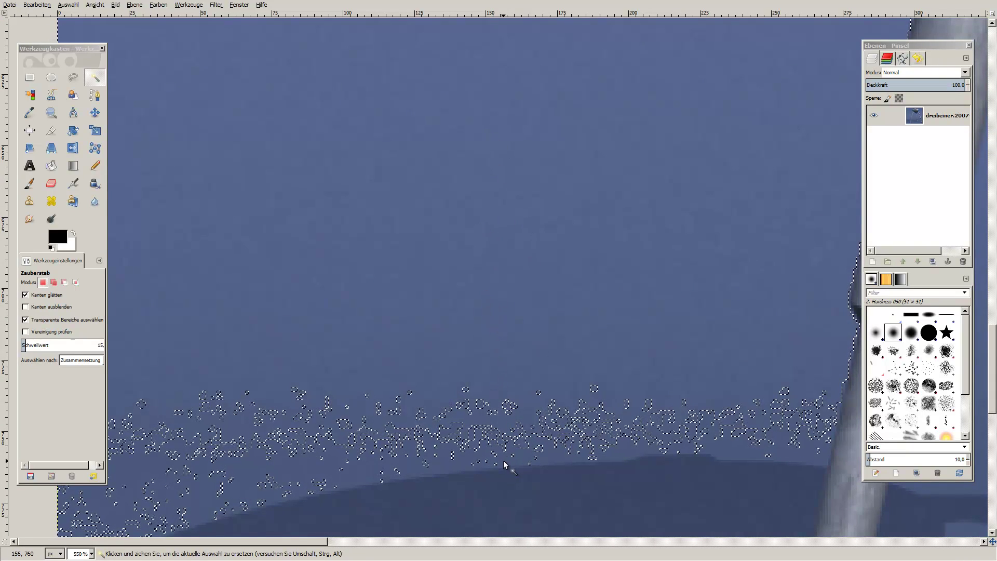
scroll(498, 401, "down", 2)
scroll(492, 387, "down", 3)
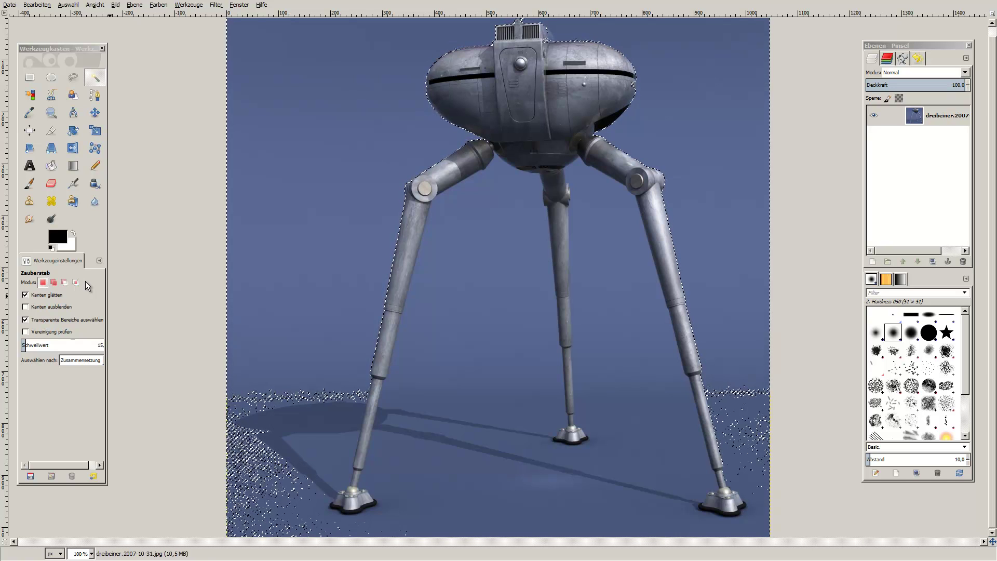
Step: In Add mode, add the shadows near both feet, undoing the stray floor band
left_click(53, 284)
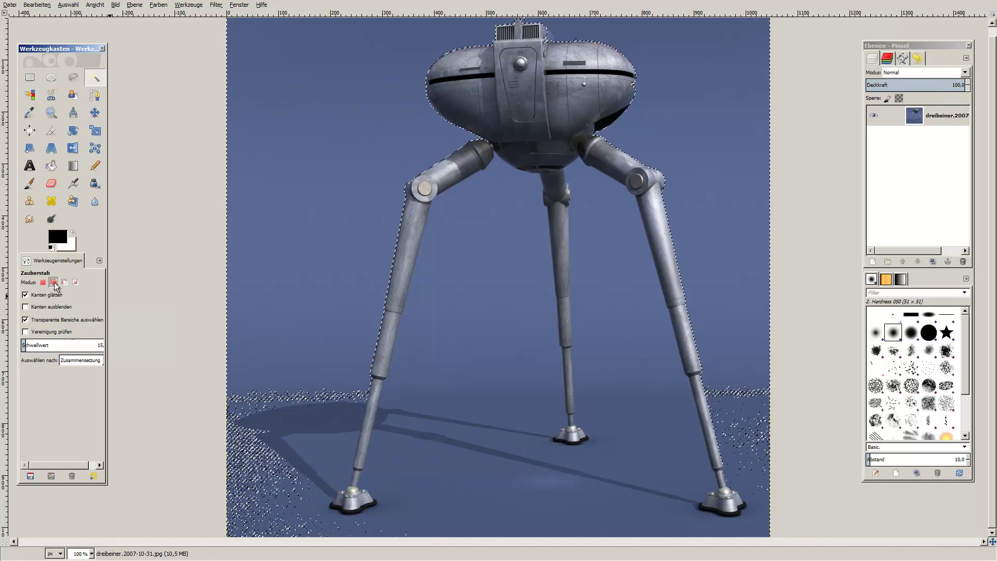
left_click(290, 417)
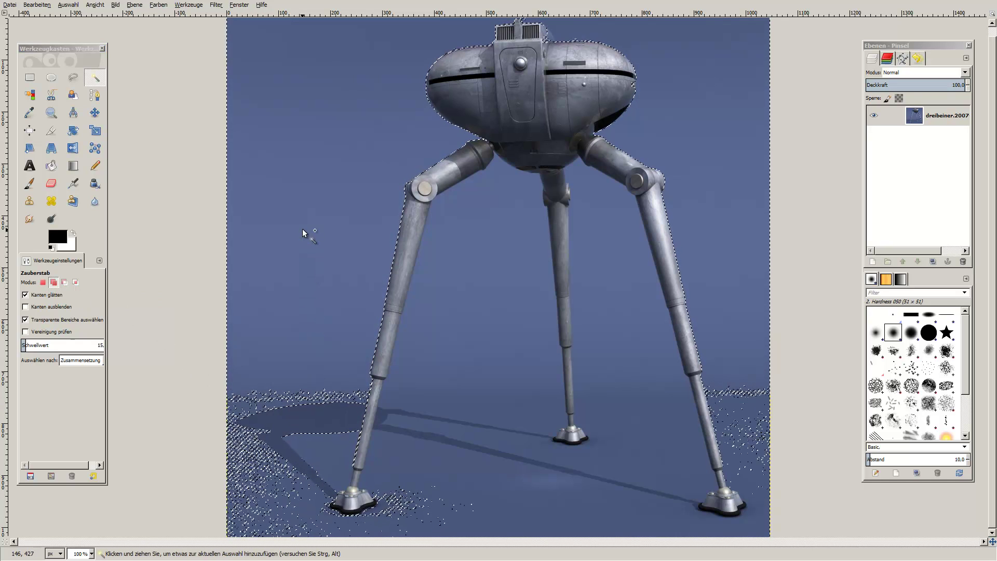
left_click(287, 399)
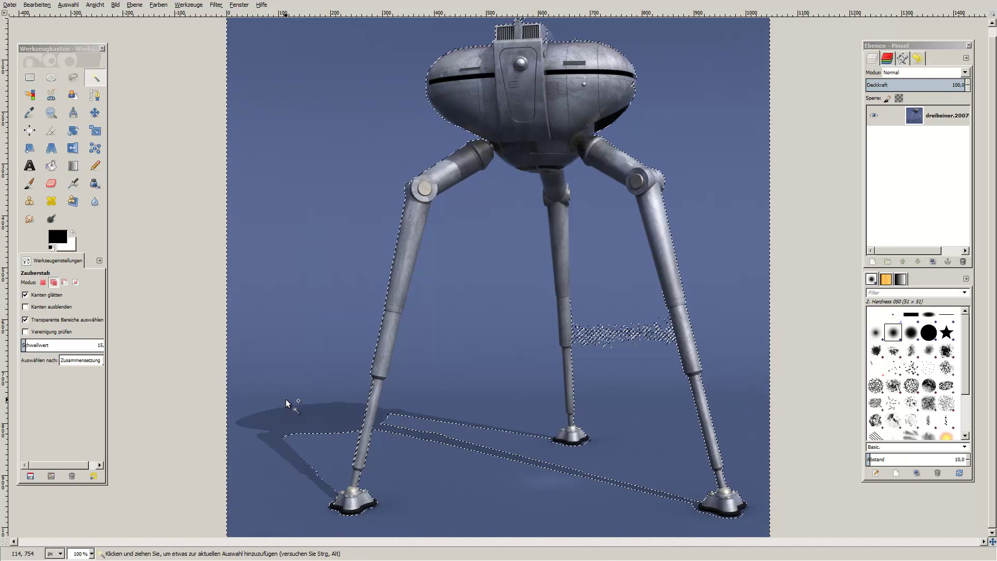
left_click(407, 435)
left_click(450, 400)
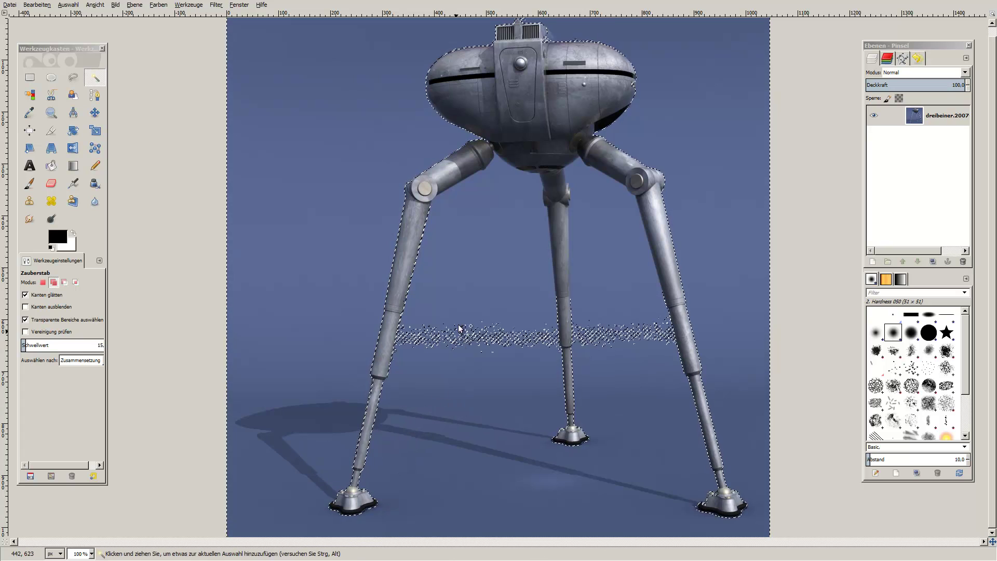
key("ctrl+z")
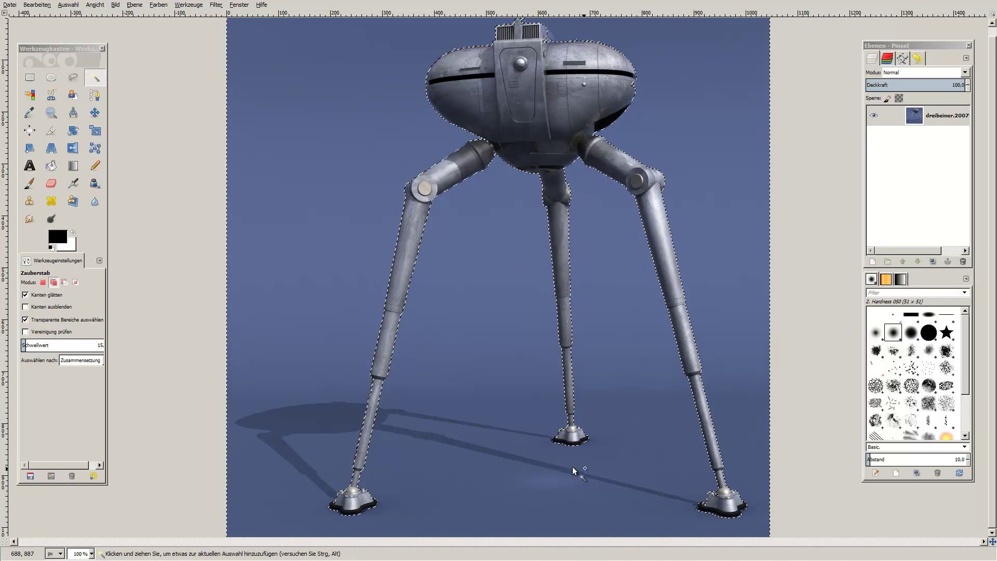
scroll(425, 478, "up", 1)
left_click_drag(699, 357, 678, 242)
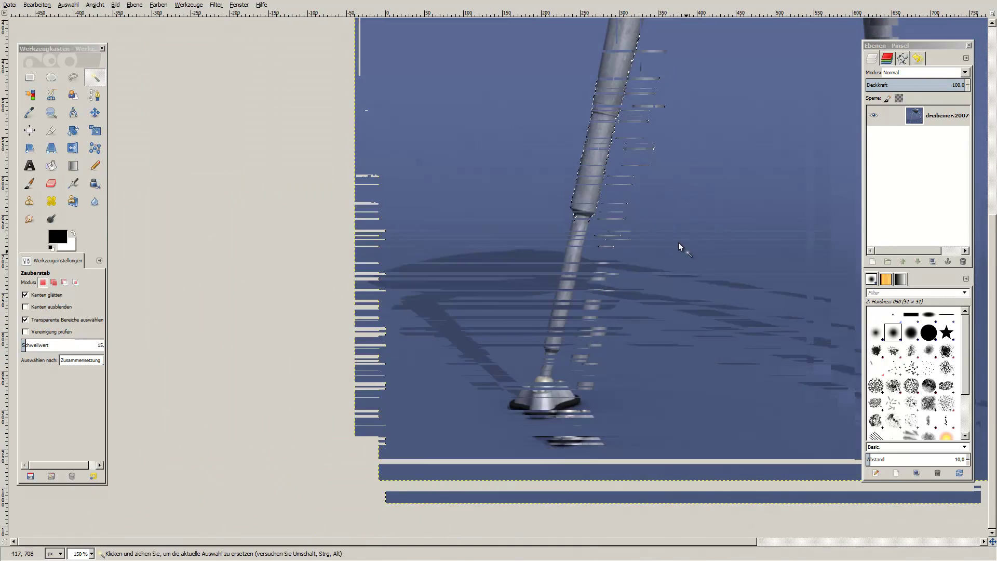
scroll(533, 415, "up", 2)
scroll(532, 414, "up", 2)
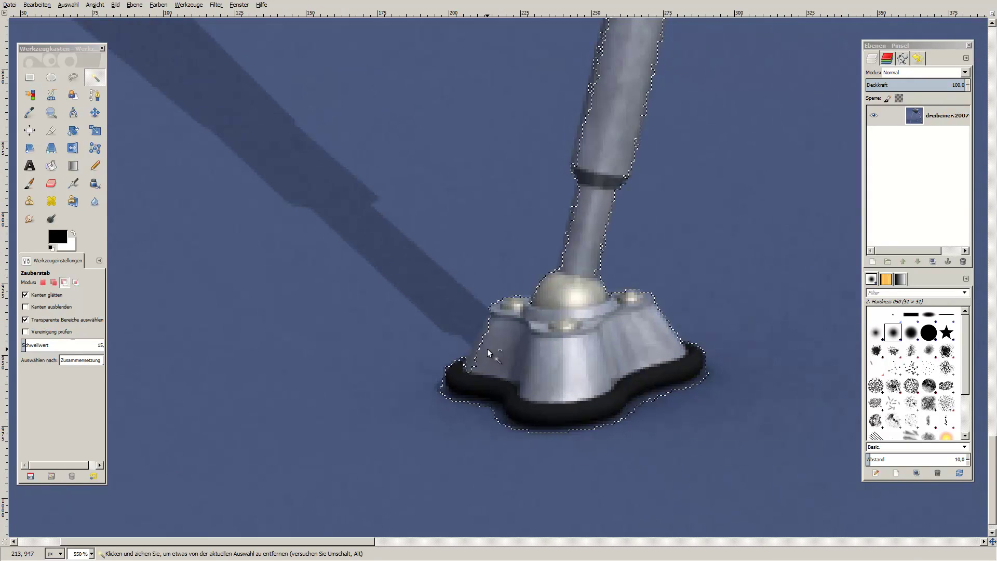
scroll(487, 348, "up", 2)
scroll(487, 348, "up", 1)
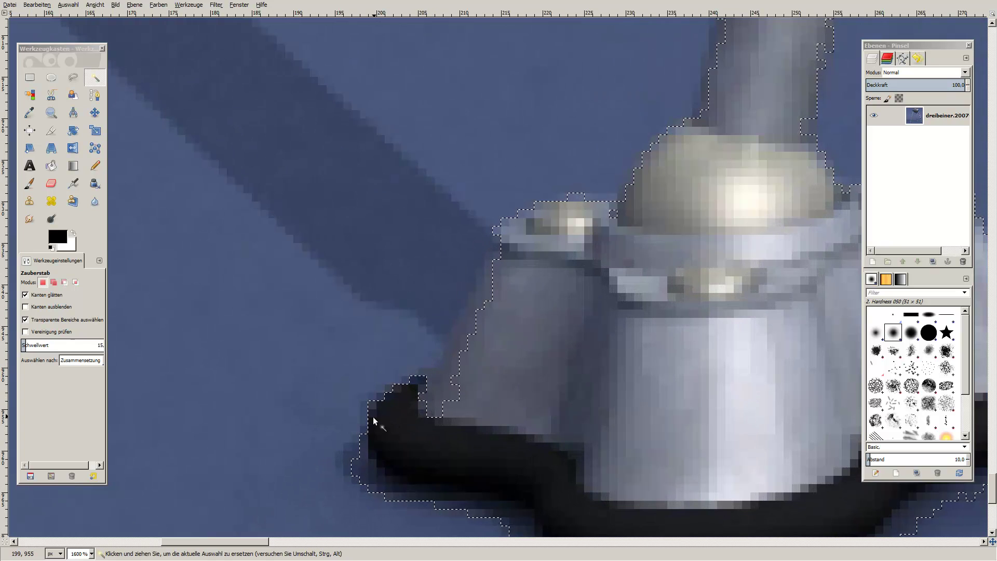
scroll(433, 431, "down", 2)
scroll(479, 391, "up", 2)
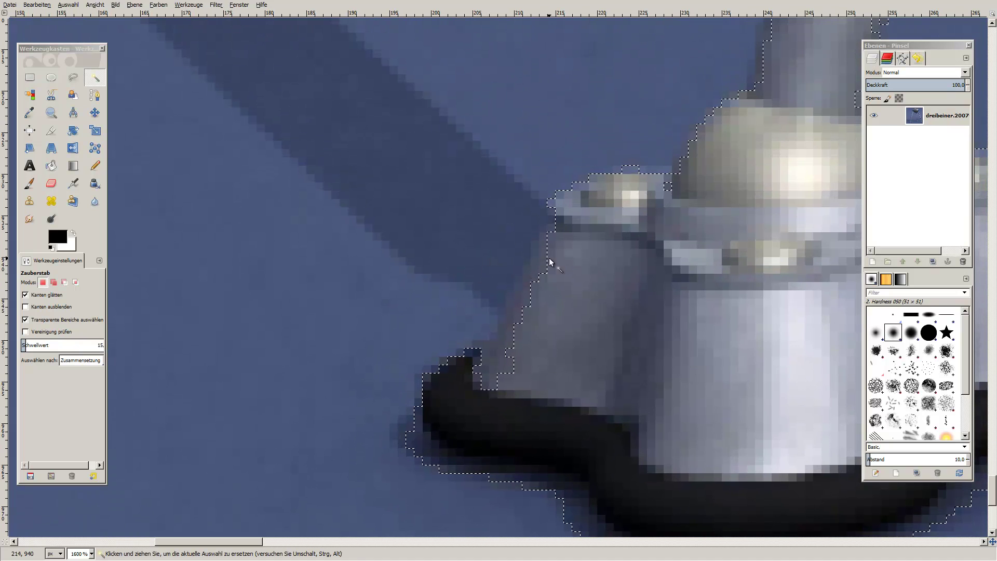
scroll(655, 197, "down", 2)
scroll(594, 207, "down", 1)
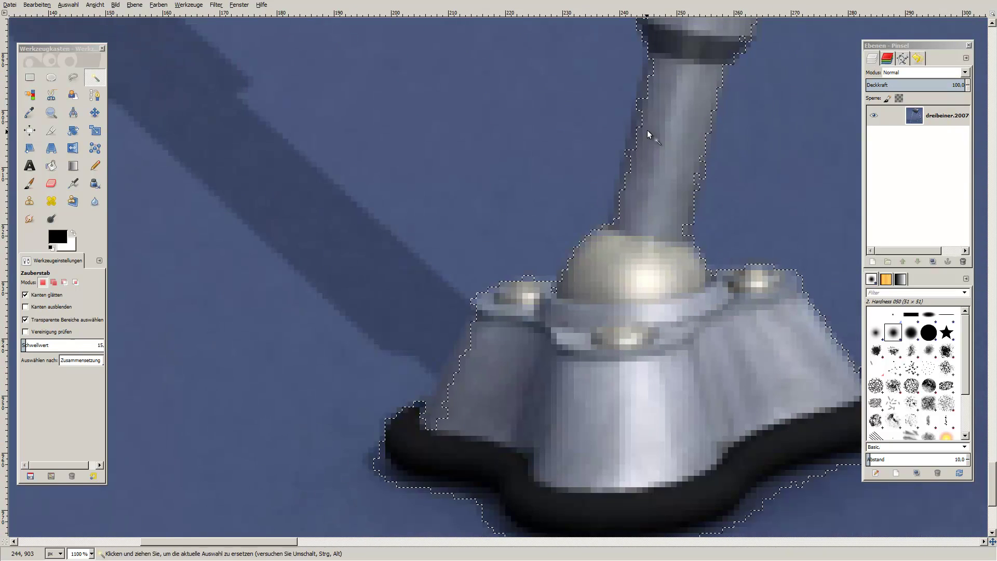
scroll(649, 133, "up", 2)
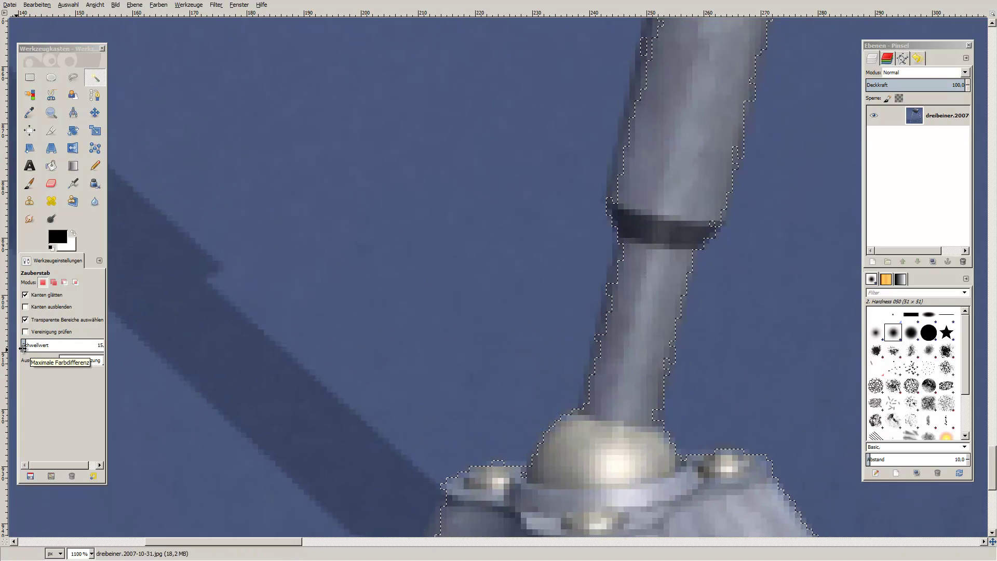
scroll(341, 321, "down", 2)
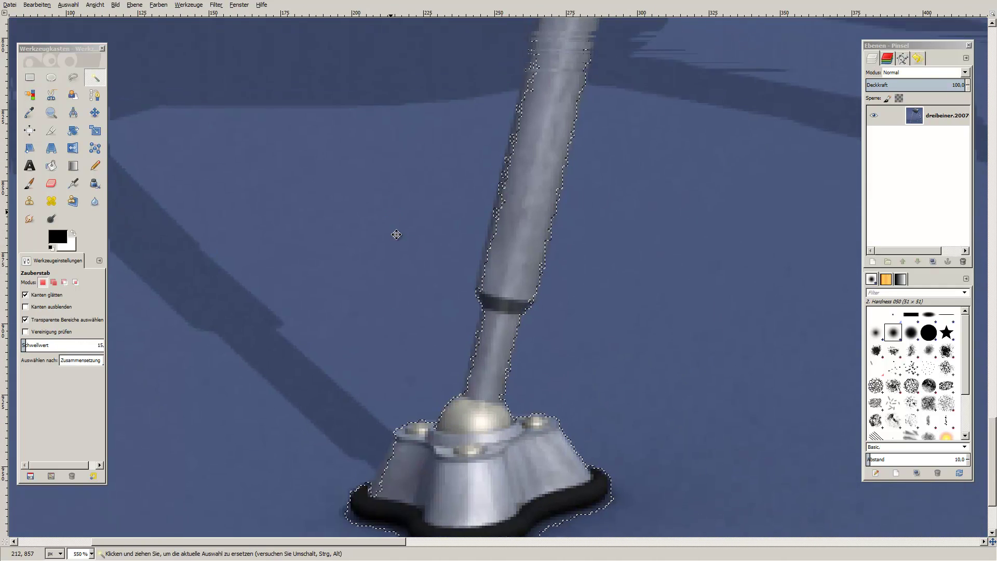
scroll(396, 235, "up", 3)
Step: Select the whole image and lower the Fuzzy Select colour threshold
left_click(68, 5)
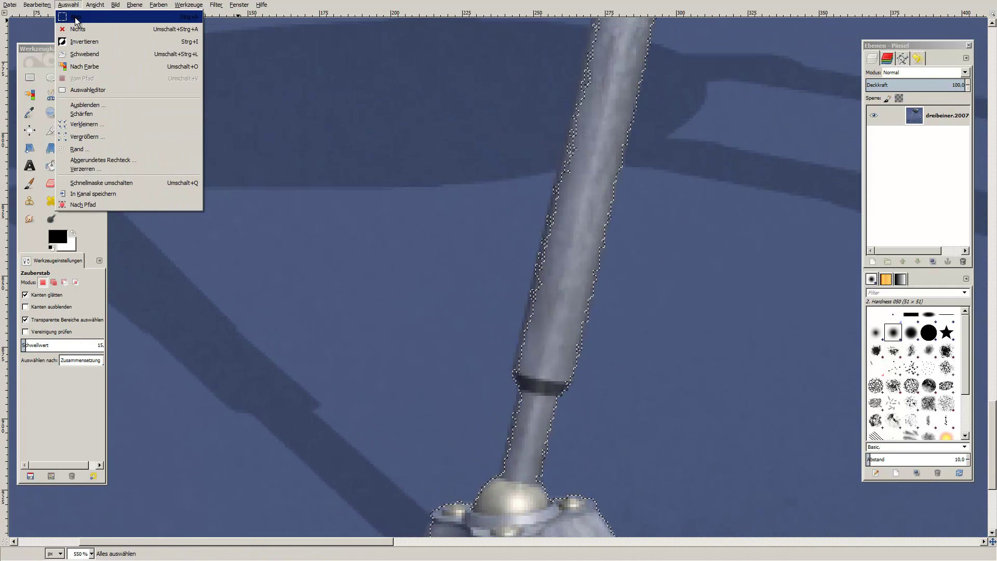
left_click(77, 20)
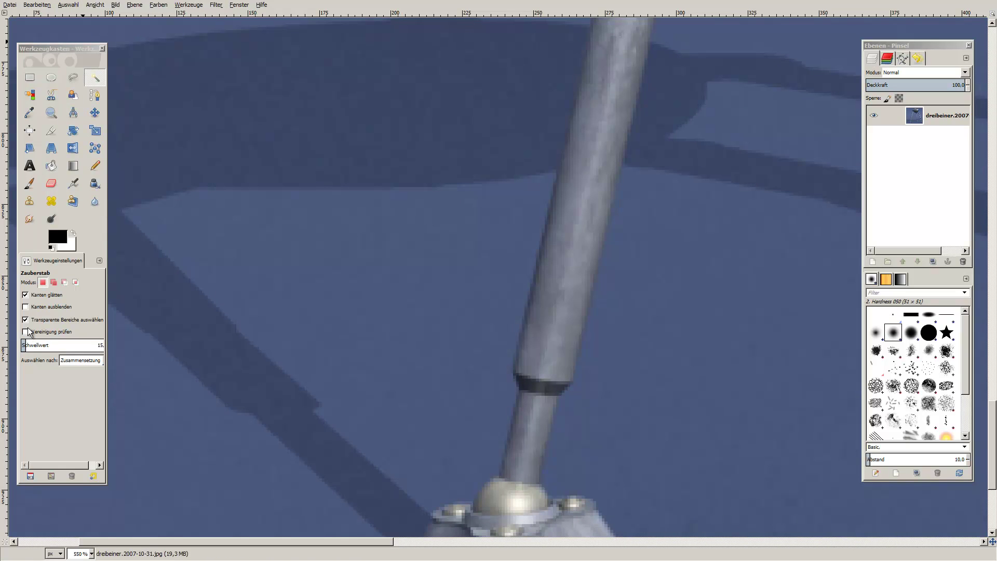
left_click(23, 345)
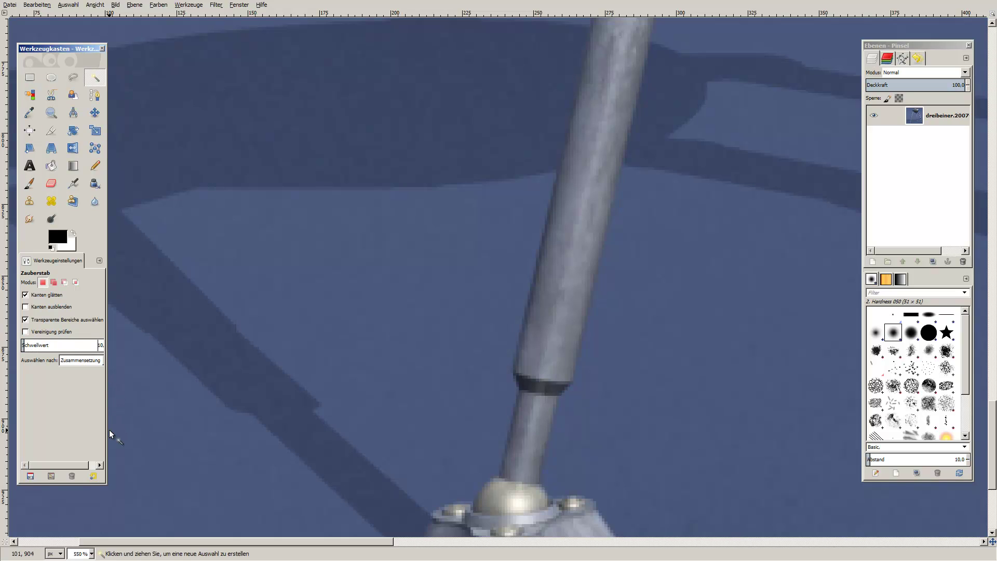
left_click_drag(107, 429, 133, 428)
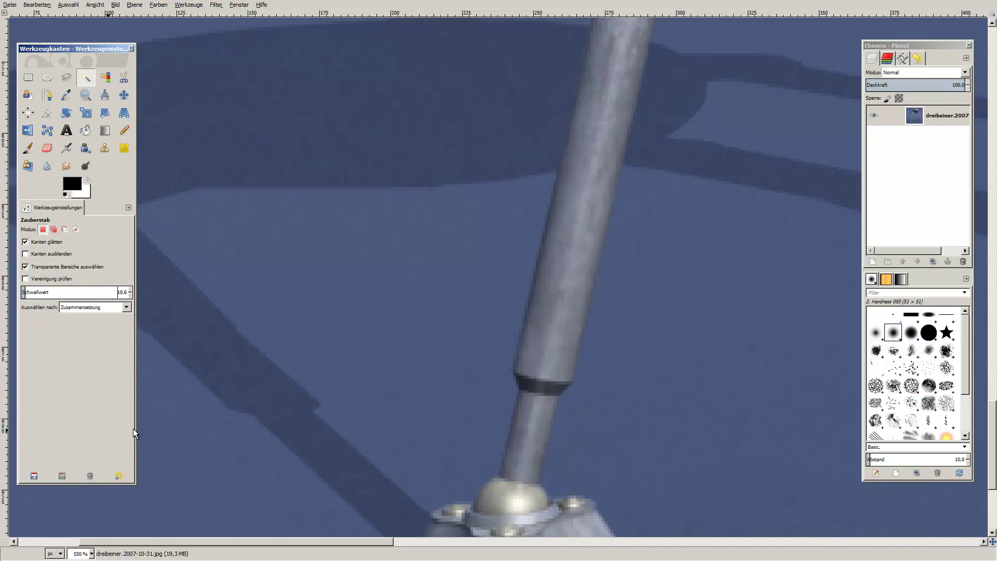
Step: Select the light-blue floor beside the leg and the dark shadow strip by the pole
left_click(282, 323)
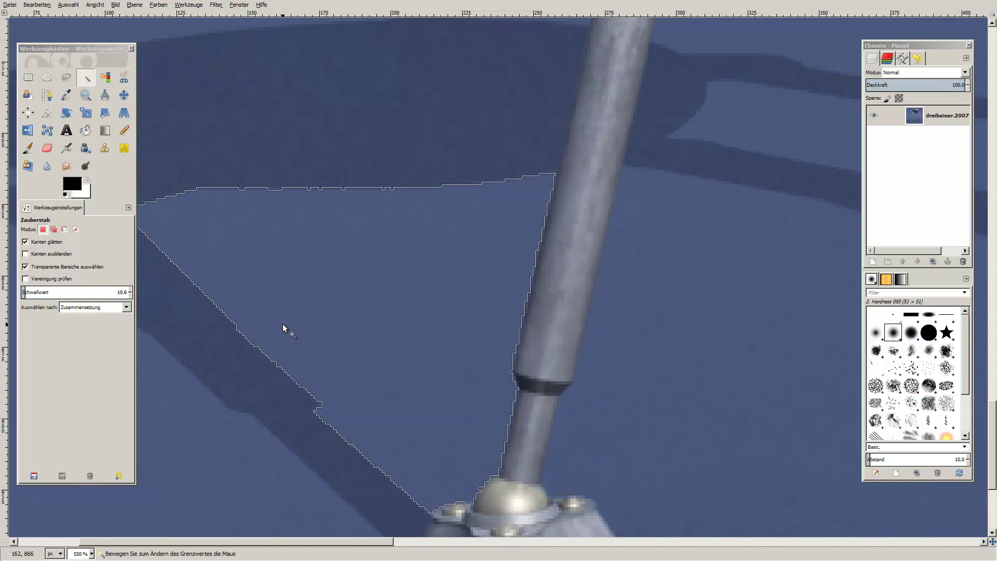
key("shift")
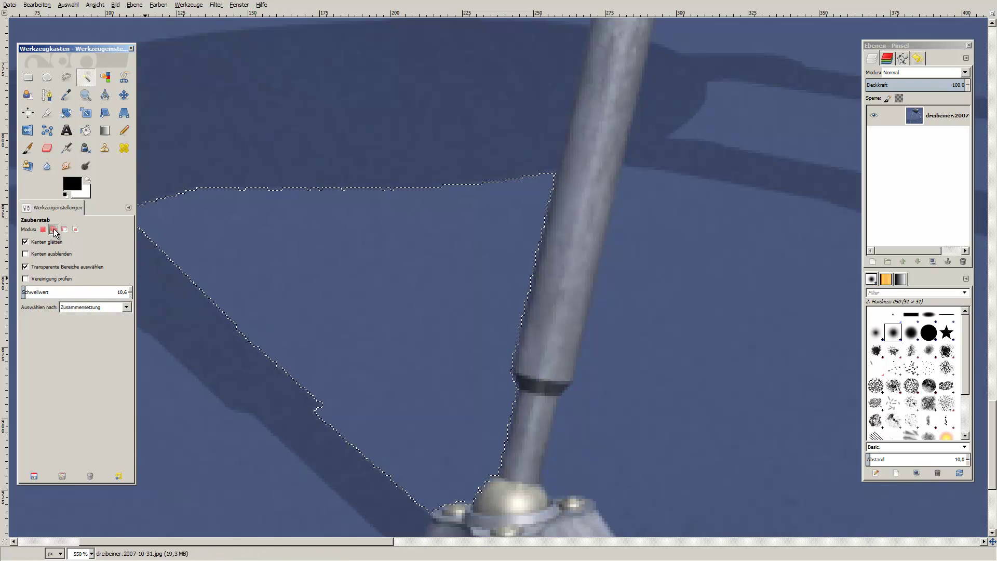
scroll(410, 459, "down", 1)
scroll(418, 403, "down", 1)
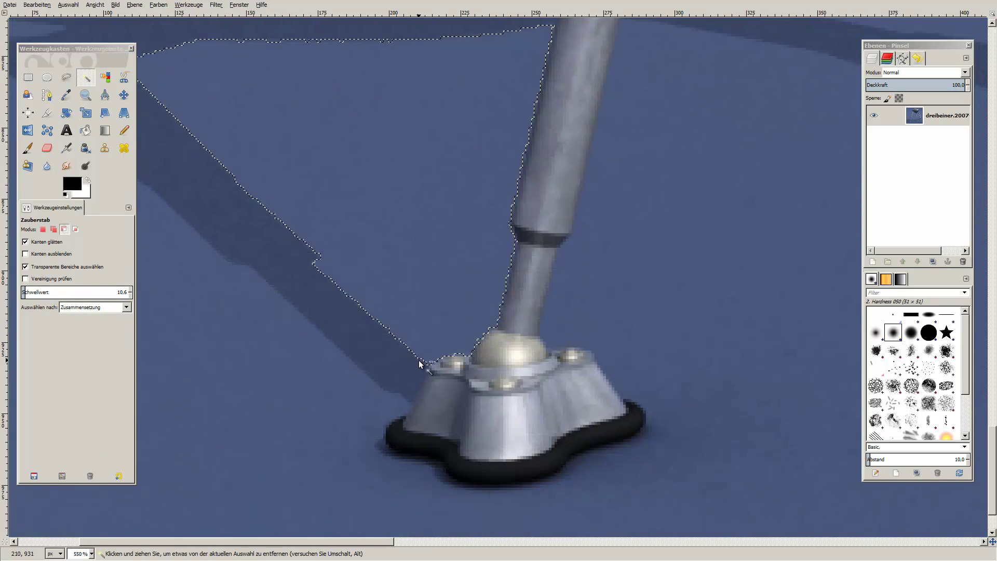
scroll(422, 360, "up", 4)
scroll(511, 329, "up", 1)
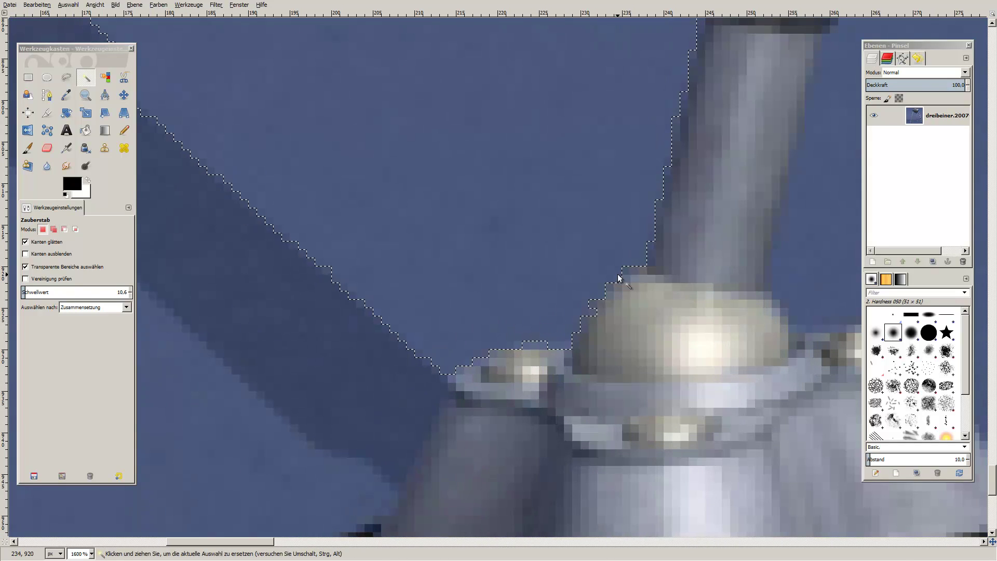
left_click(419, 391)
Step: In Add mode, add the sky on both sides of the left pole, then scroll toward its foot
left_click(54, 229)
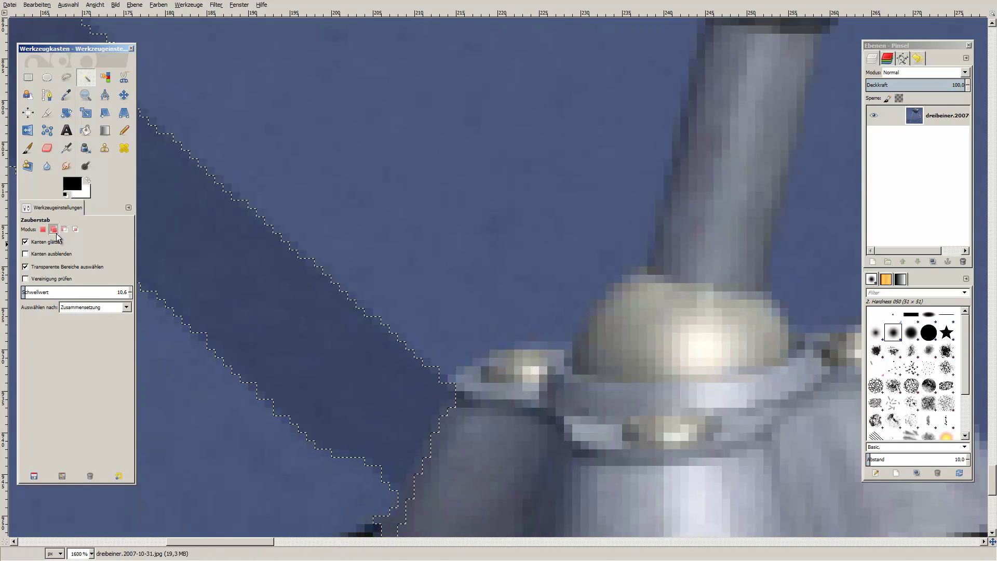
left_click(419, 207)
left_click(356, 294)
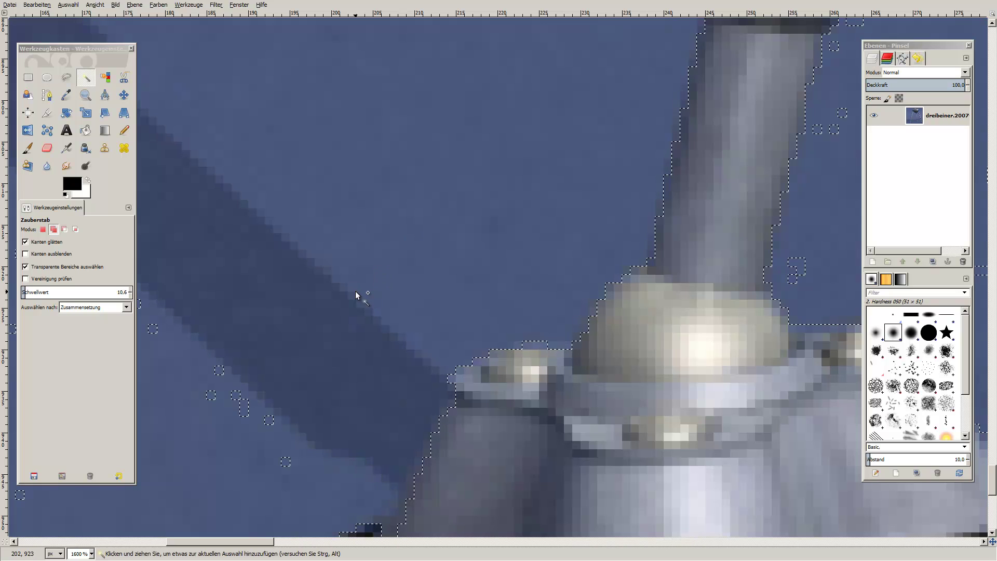
left_click(782, 261)
scroll(354, 249, "down", 5)
scroll(353, 249, "right", 3)
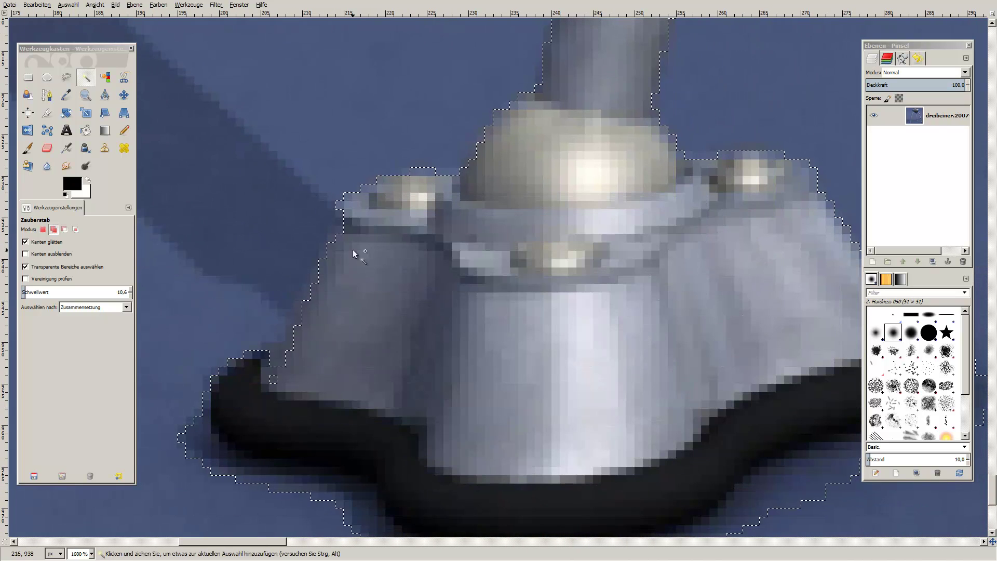
scroll(378, 355, "down", 1)
scroll(444, 280, "down", 1)
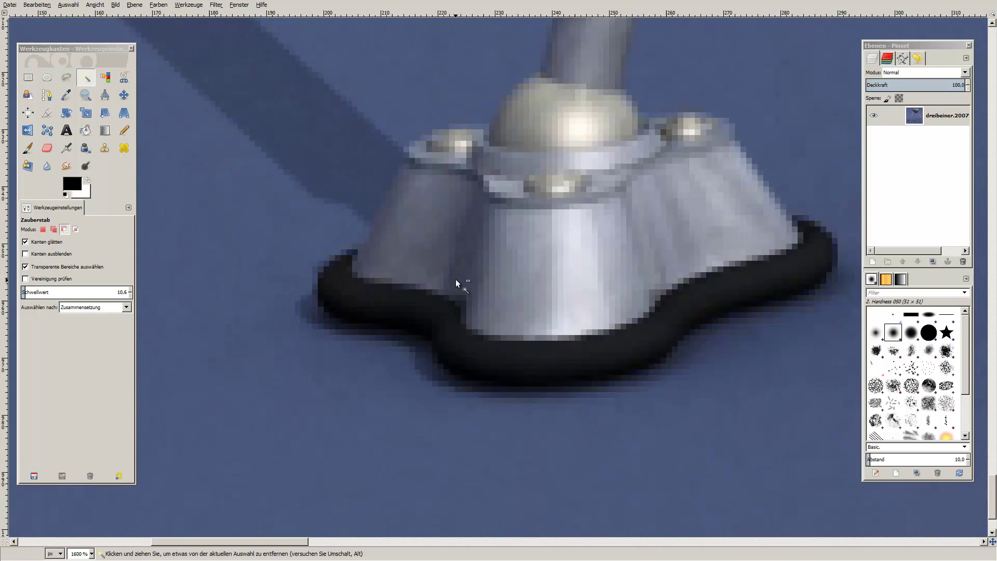
scroll(456, 279, "down", 1)
scroll(461, 138, "down", 1)
scroll(468, 300, "down", 1)
scroll(465, 291, "down", 1)
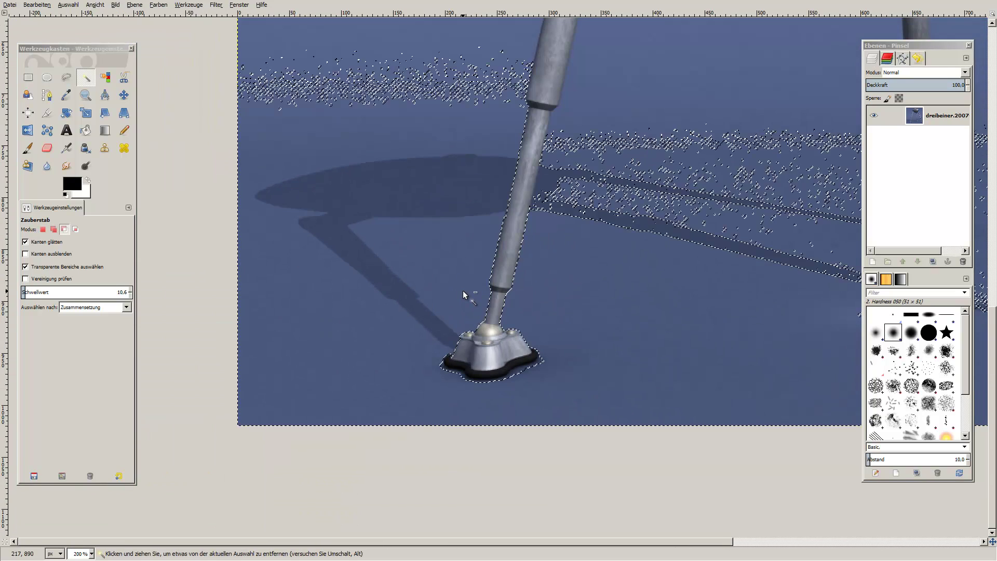
scroll(416, 95, "down", 2)
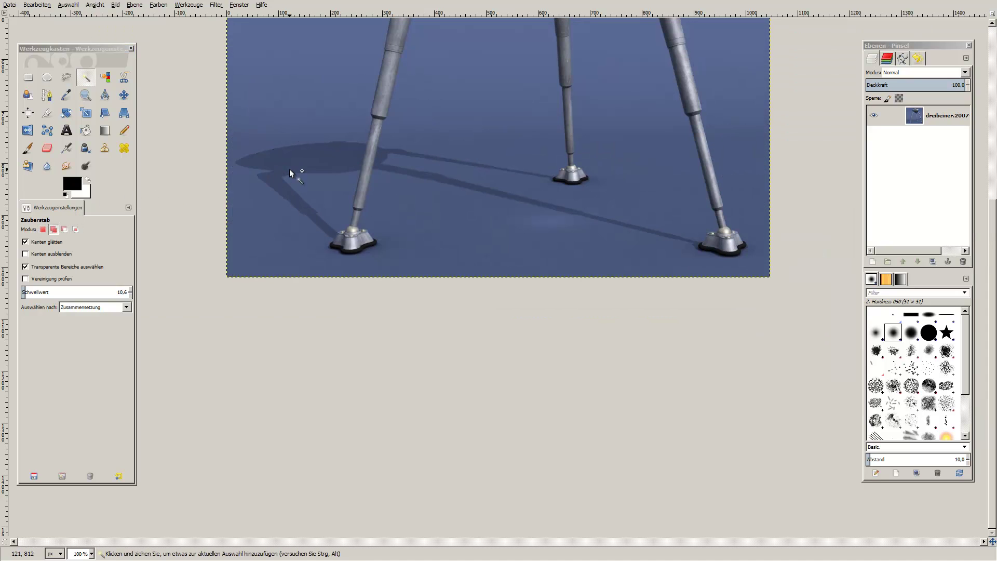
Step: Undo the speckled leg-shadow selection, reframe on the left foot and set Add mode
left_click(278, 177, "shift")
key("ctrl+z")
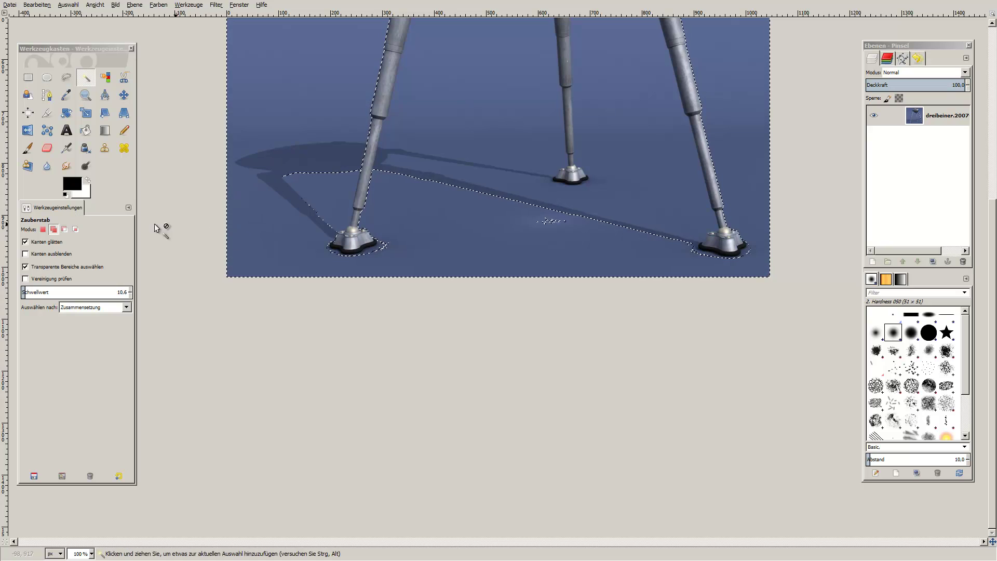
left_click_drag(283, 188, 441, 217)
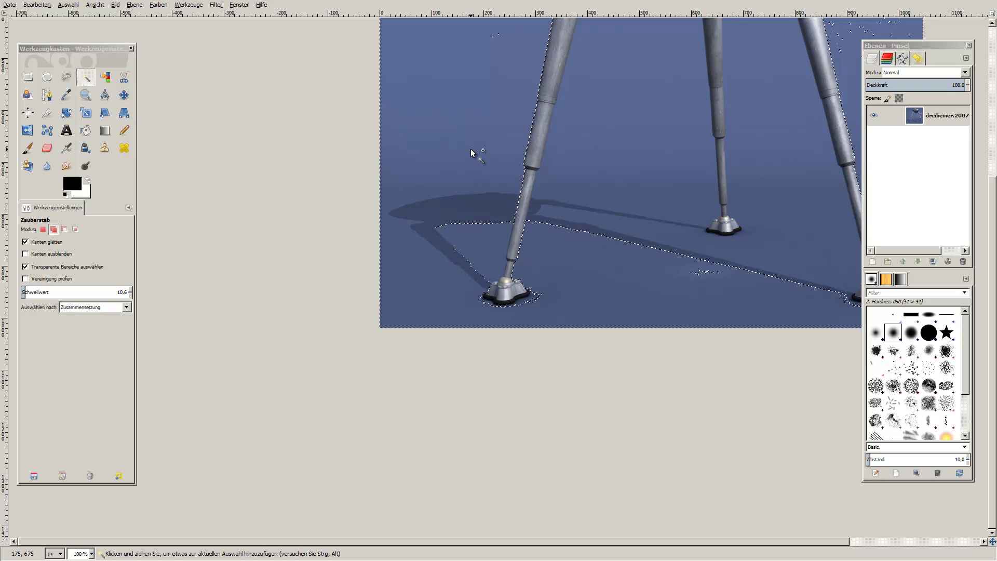
scroll(471, 150, "down", 1, "ctrl")
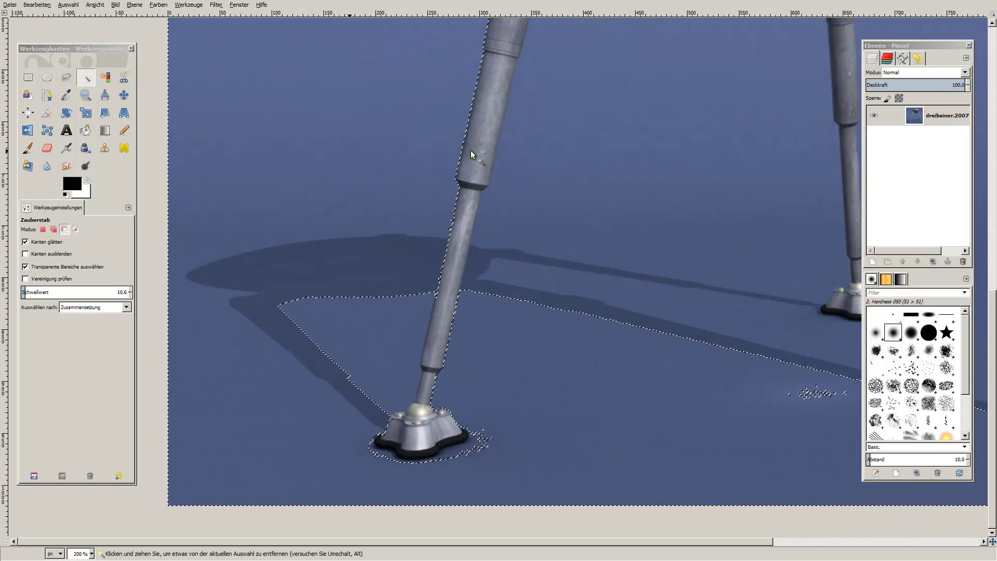
left_click(54, 230)
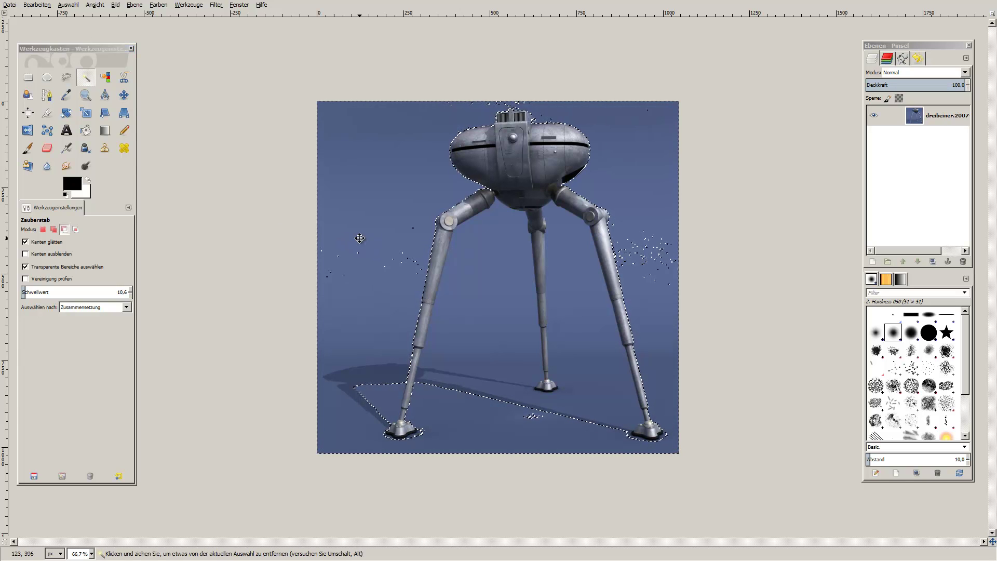
scroll(358, 241, "up", 2, "ctrl")
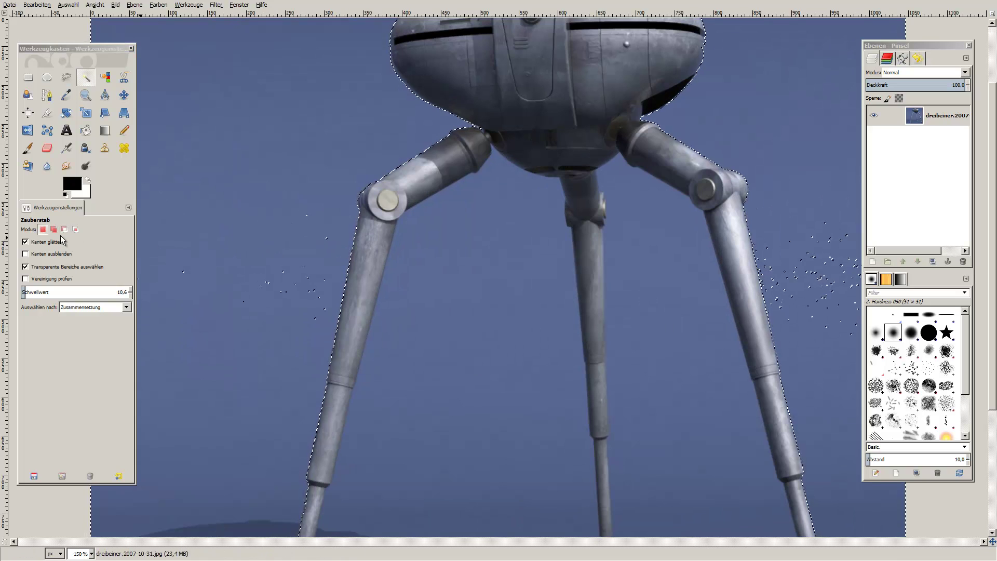
Step: At 100% zoom, add the left leg's shadow and the shadow band between the legs
key("1")
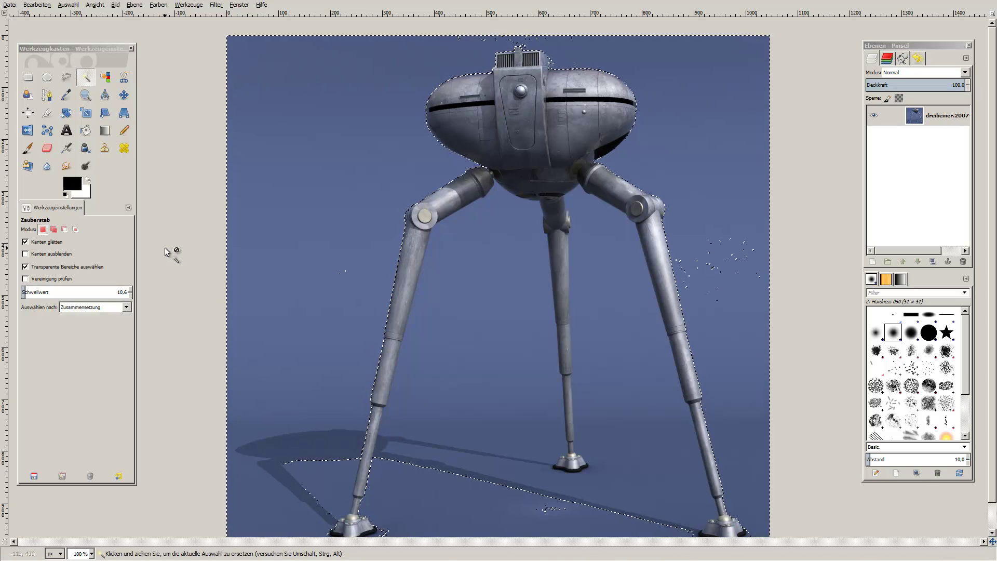
scroll(307, 302, "down", 3)
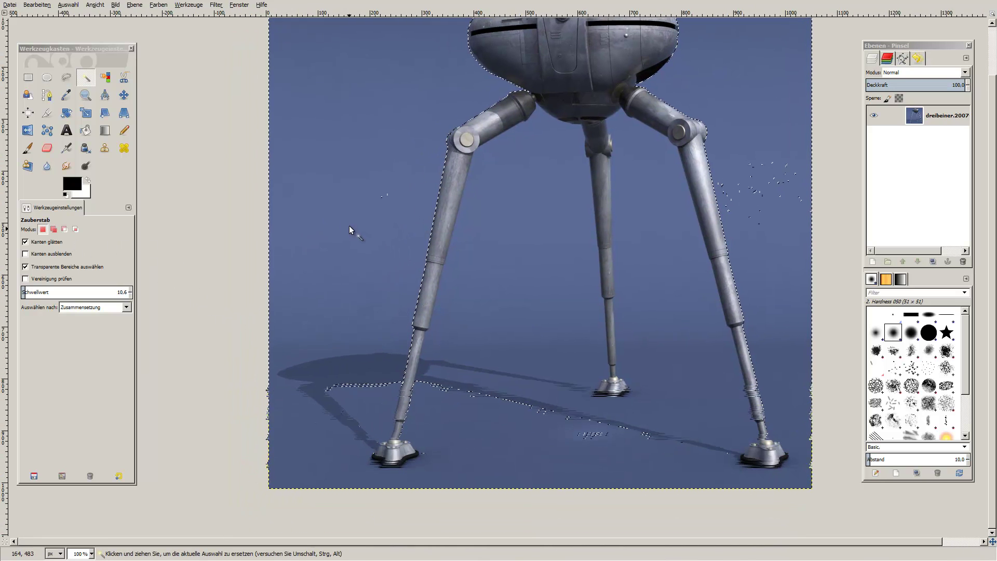
left_click(54, 233)
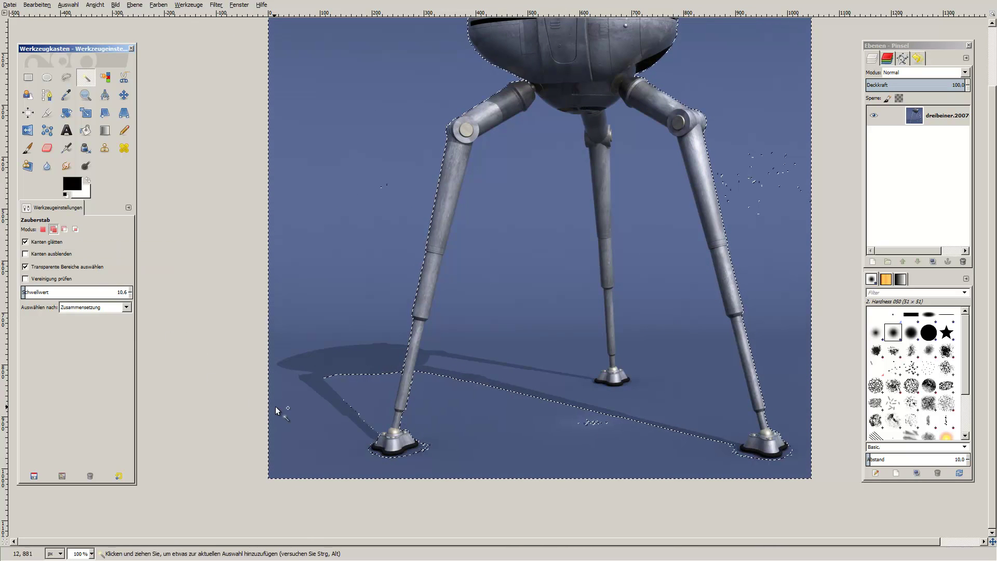
left_click(346, 401)
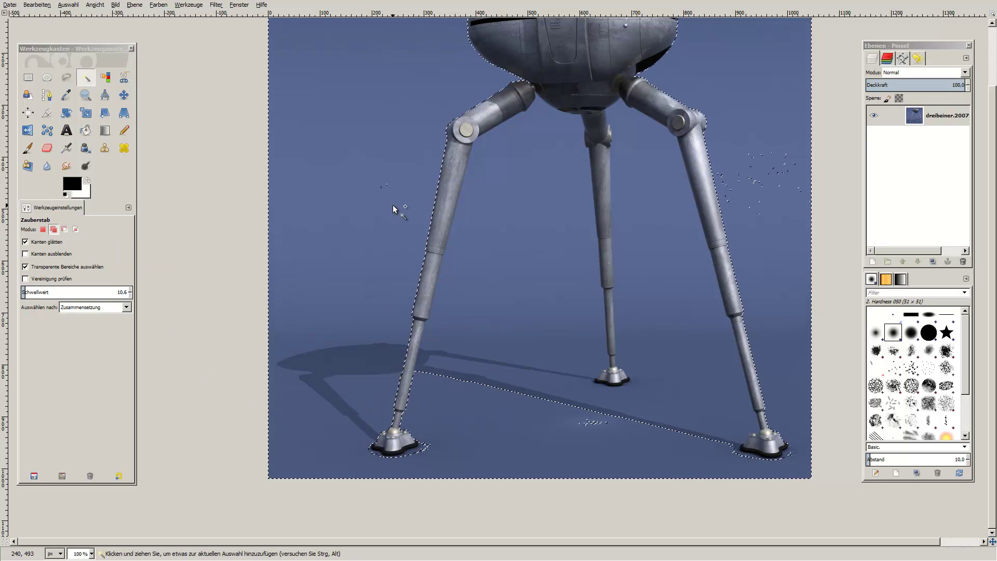
mouse_move(484, 359)
left_mouse_down()
mouse_move(508, 356)
mouse_move(525, 384)
mouse_move(600, 422)
left_mouse_up()
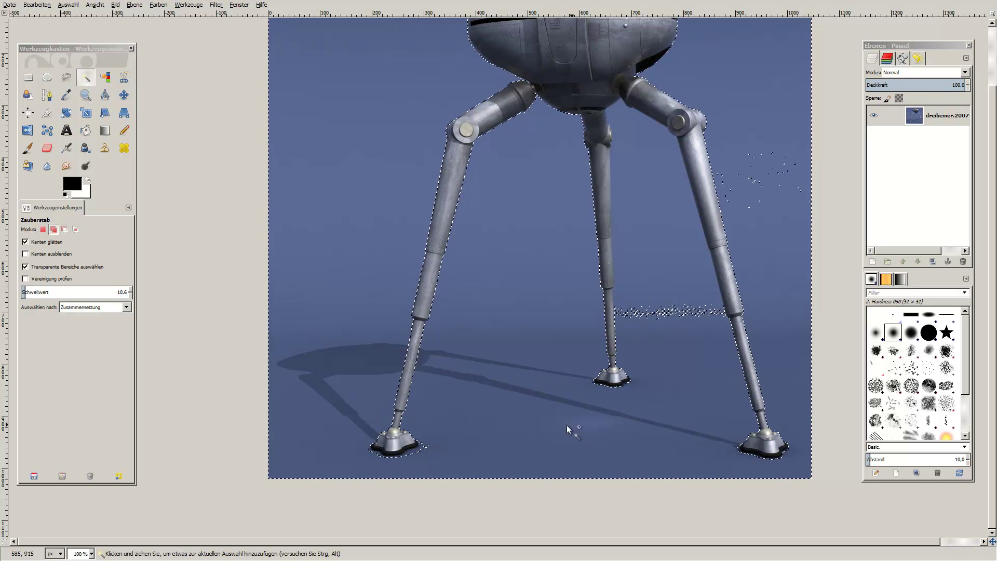
left_click_drag(599, 422, 736, 180)
scroll(736, 180, "up", 5)
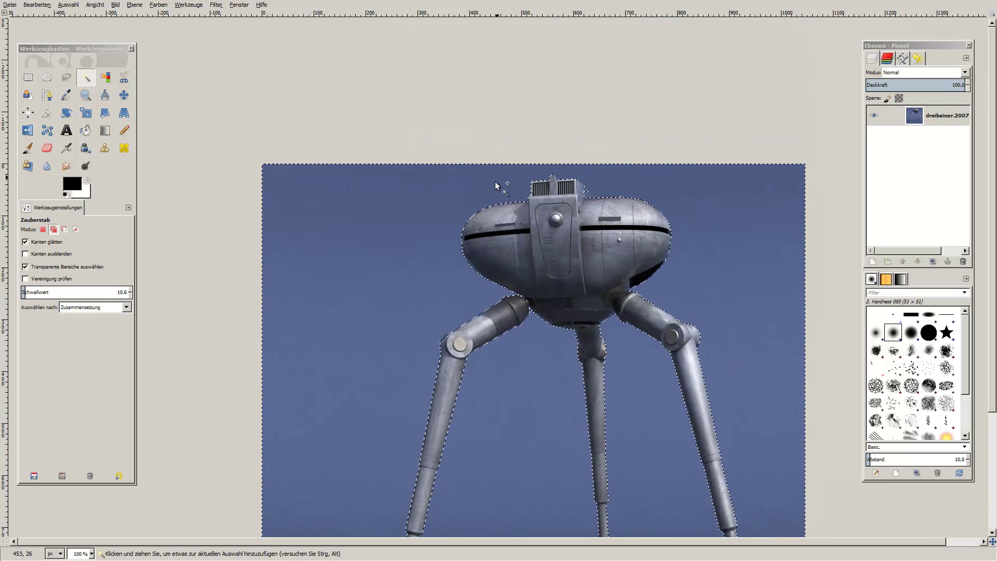
Step: Zoom in on the left foot and set Add mode to clean its outline
scroll(485, 487, "up", 2)
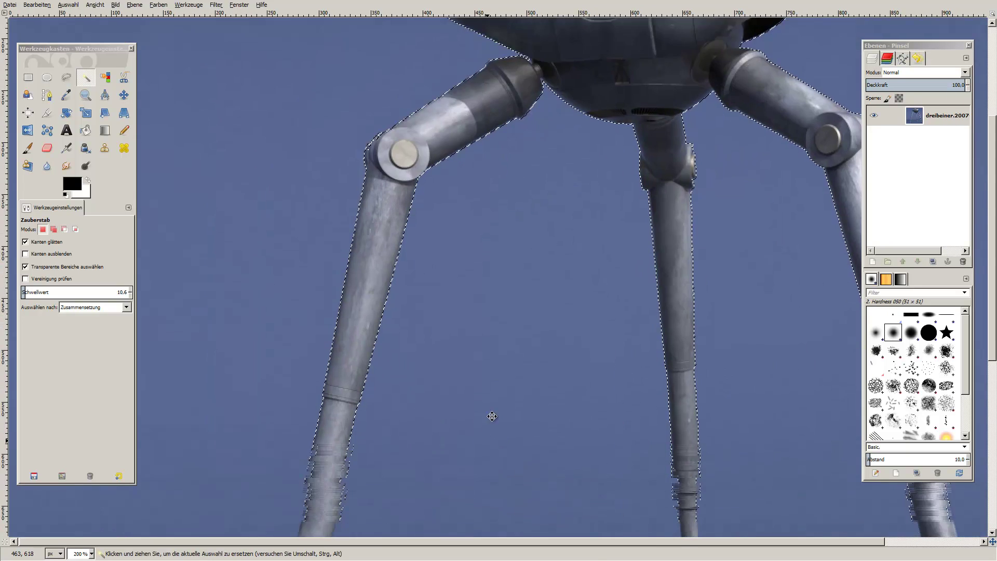
scroll(506, 213, "down", 5)
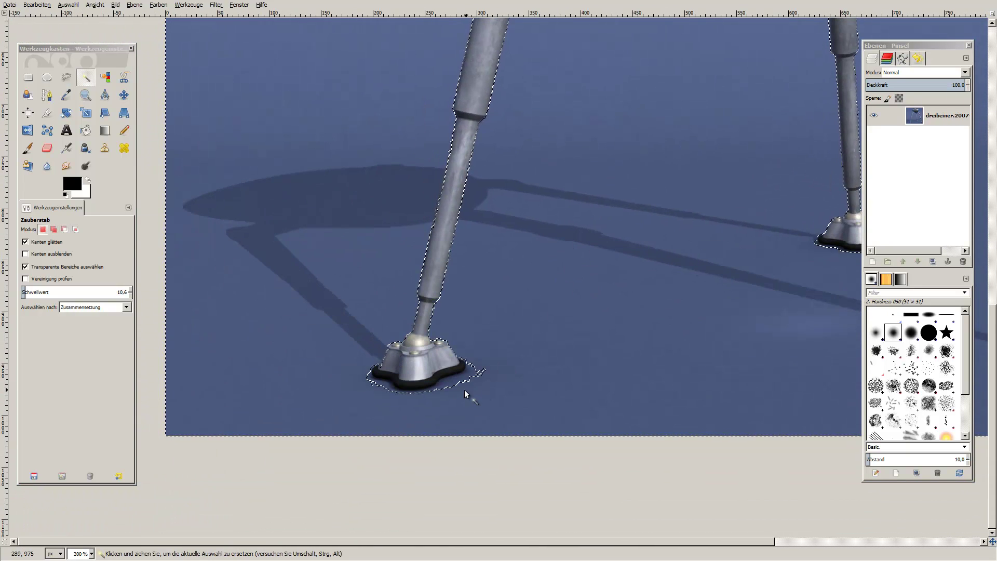
scroll(465, 390, "up", 2)
scroll(442, 393, "up", 2)
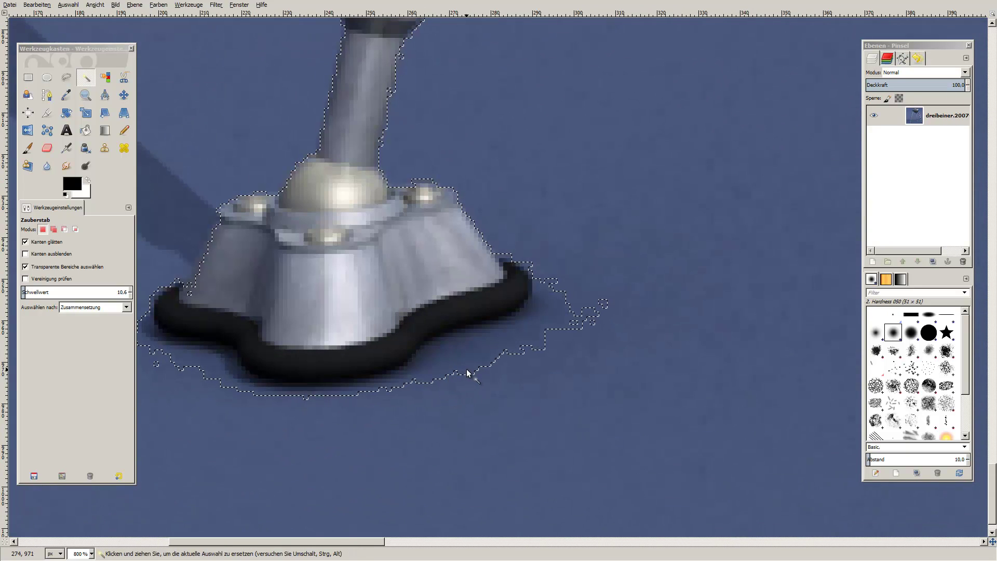
left_click(54, 229)
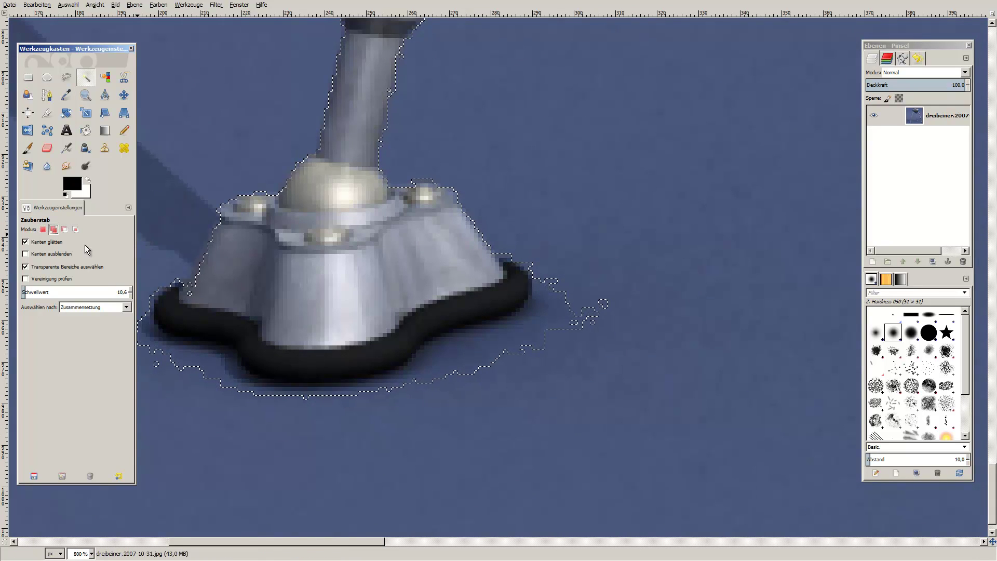
Step: Zoom out and move up to inspect the body's upper edge
scroll(471, 355, "down", 1)
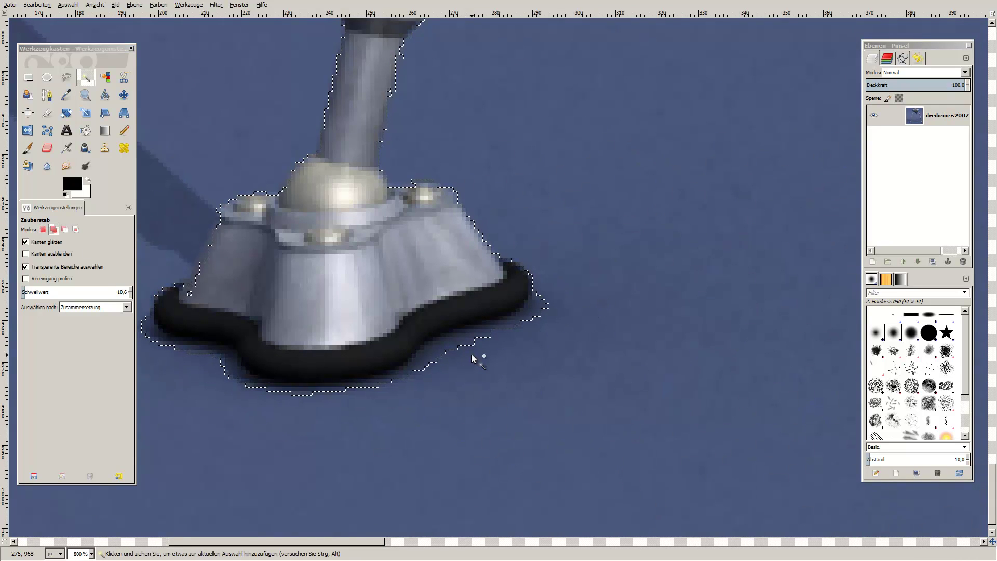
scroll(472, 355, "down", 1)
scroll(471, 354, "down", 2)
scroll(471, 354, "down", 2)
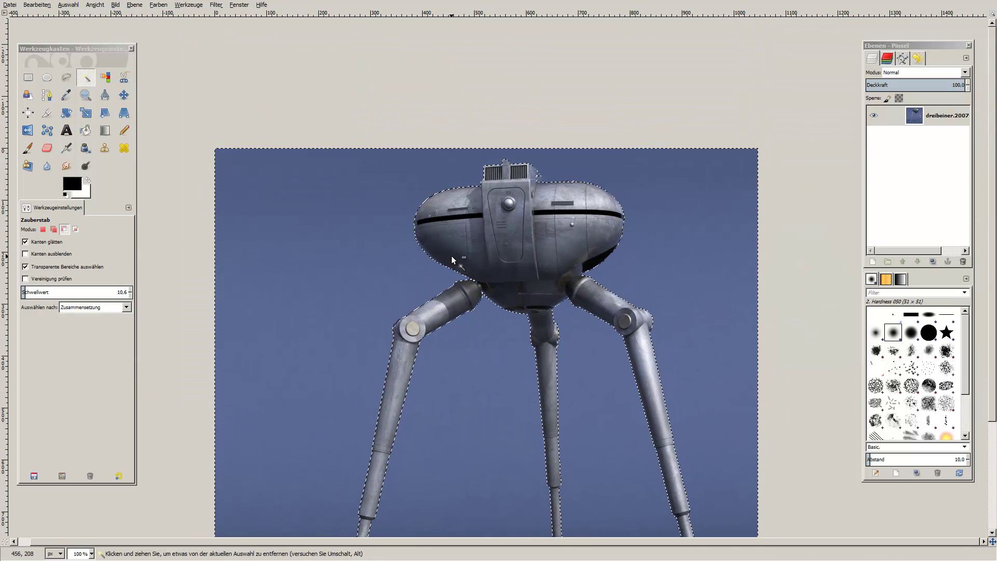
scroll(456, 258, "up", 1)
scroll(519, 218, "up", 1)
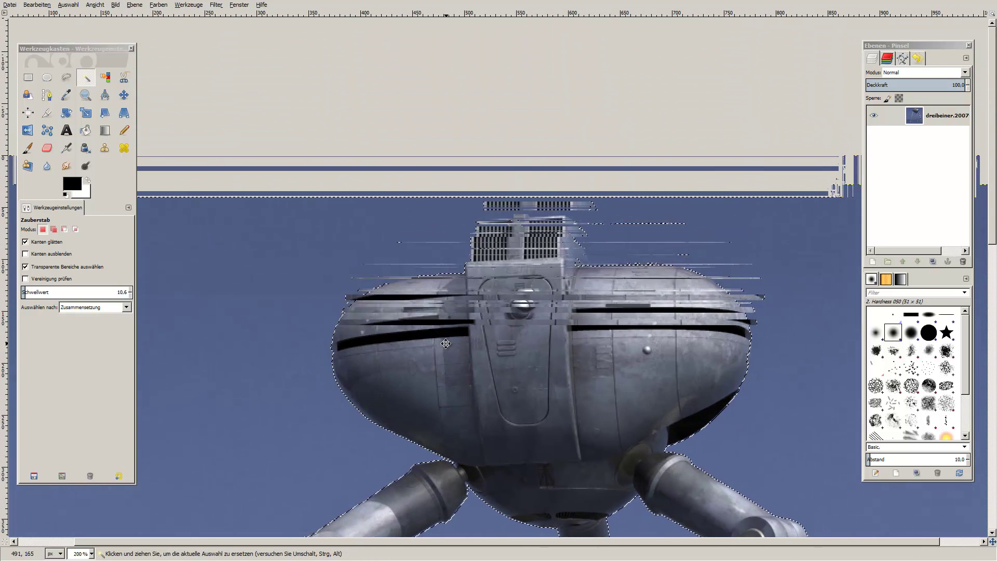
scroll(567, 254, "up", 1)
scroll(626, 288, "up", 1)
scroll(626, 288, "up", 2)
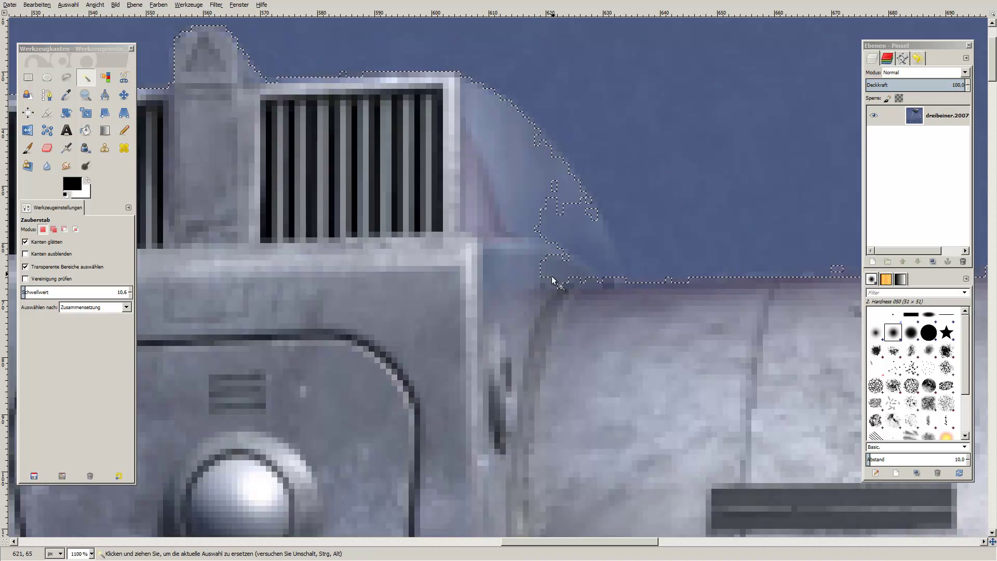
Step: Zoom to 1600% on the vent's jagged upper edge and set the wand mode to Add
left_click(68, 4)
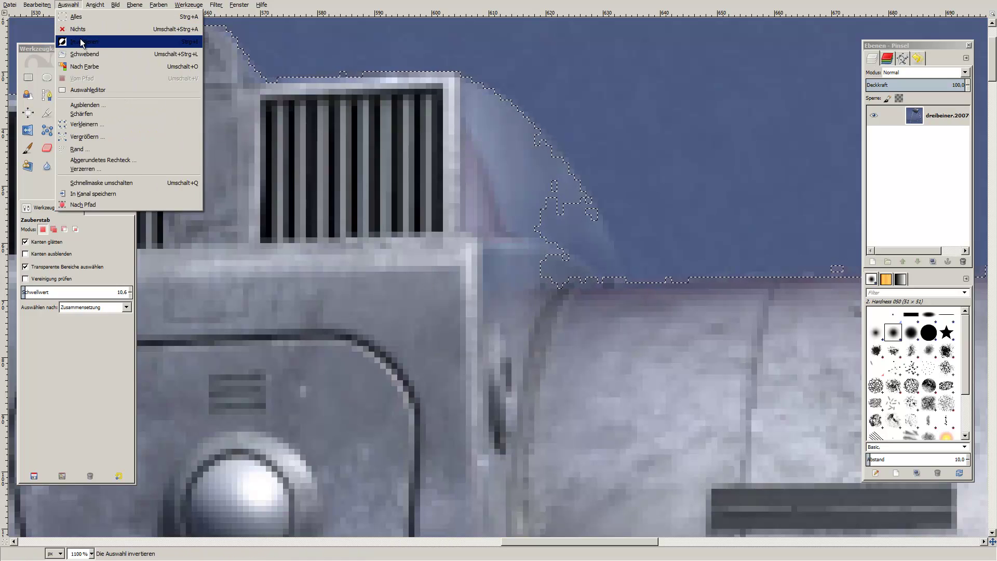
key("Escape")
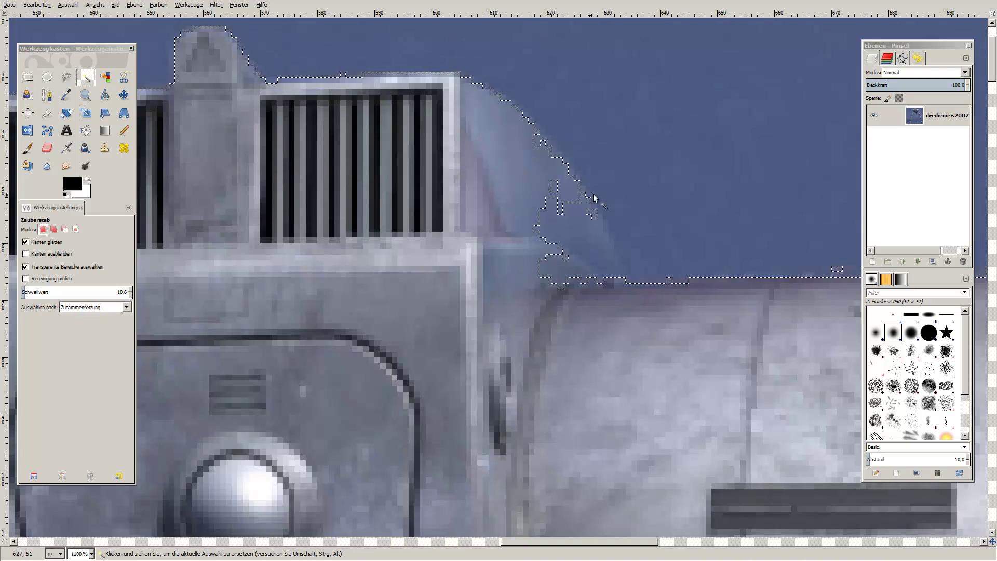
scroll(592, 198, "down", 2)
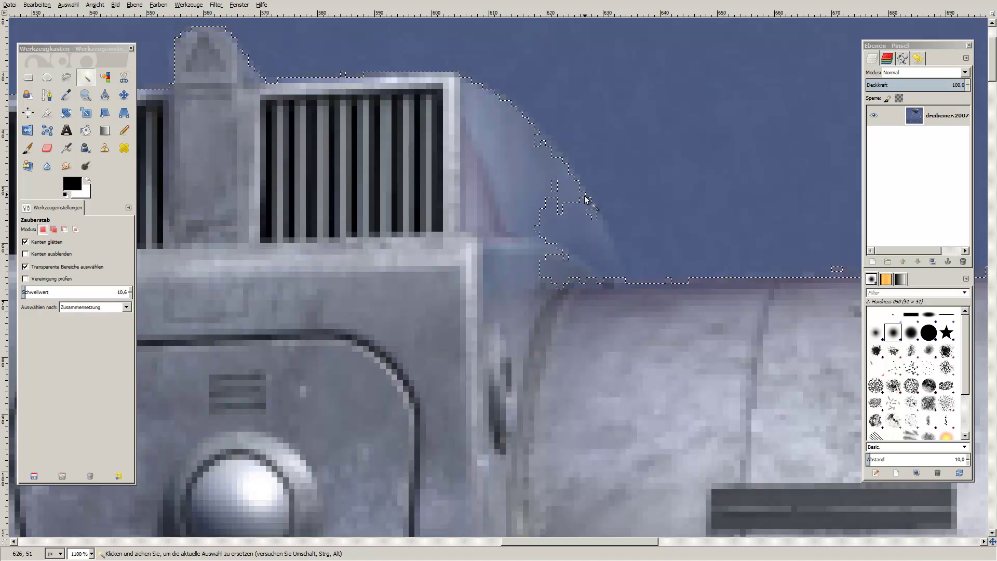
scroll(574, 210, "down", 2)
scroll(571, 208, "down", 2)
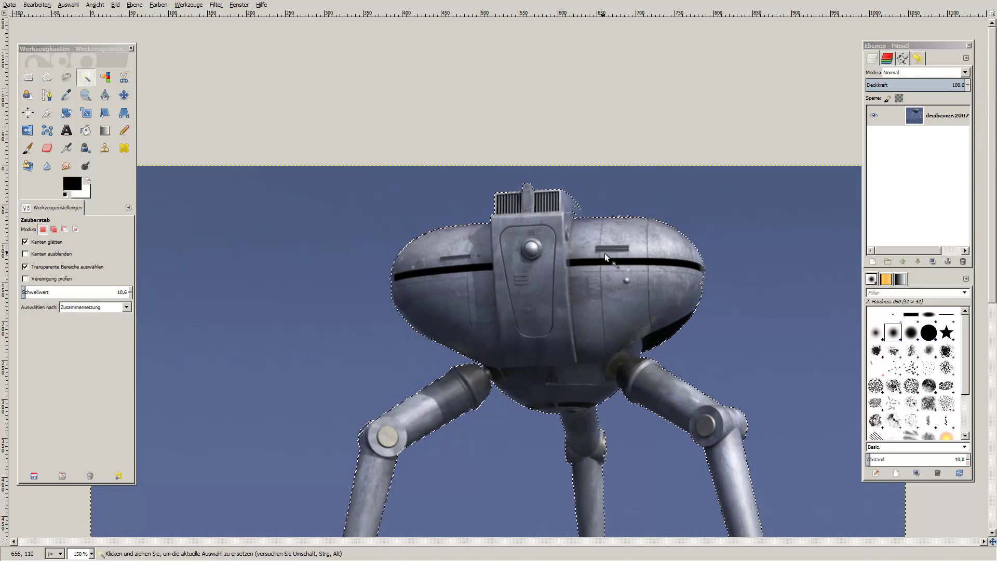
scroll(604, 253, "down", 3)
scroll(517, 244, "down", 1)
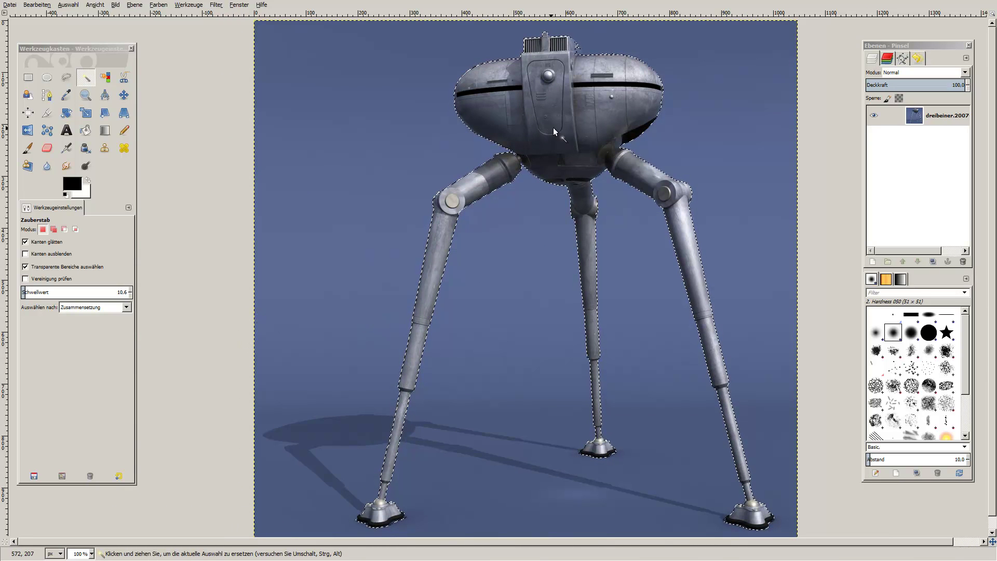
scroll(553, 126, "up", 1)
scroll(589, 95, "up", 2)
scroll(506, 349, "up", 1)
scroll(543, 309, "up", 1)
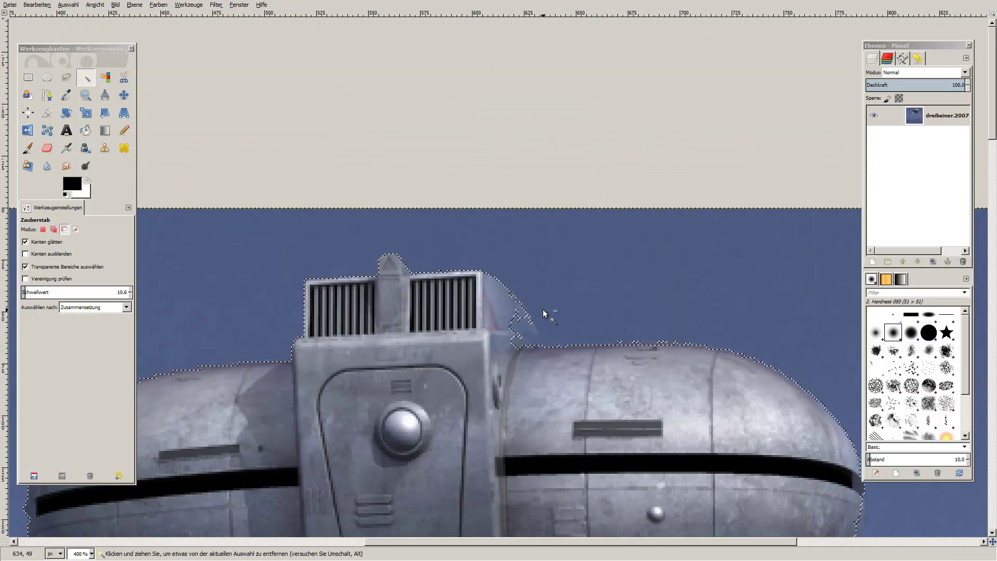
scroll(543, 309, "up", 4)
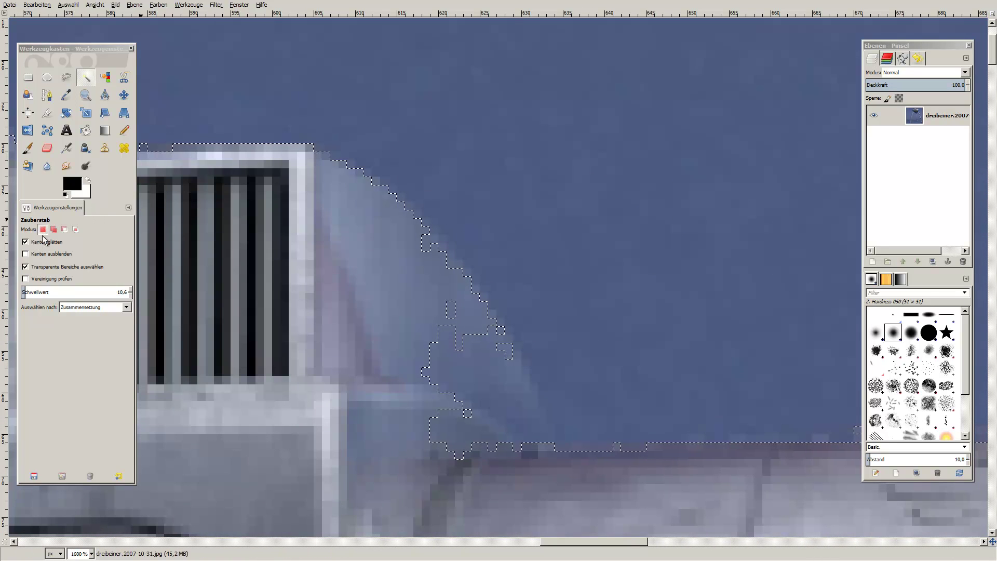
left_click(53, 229)
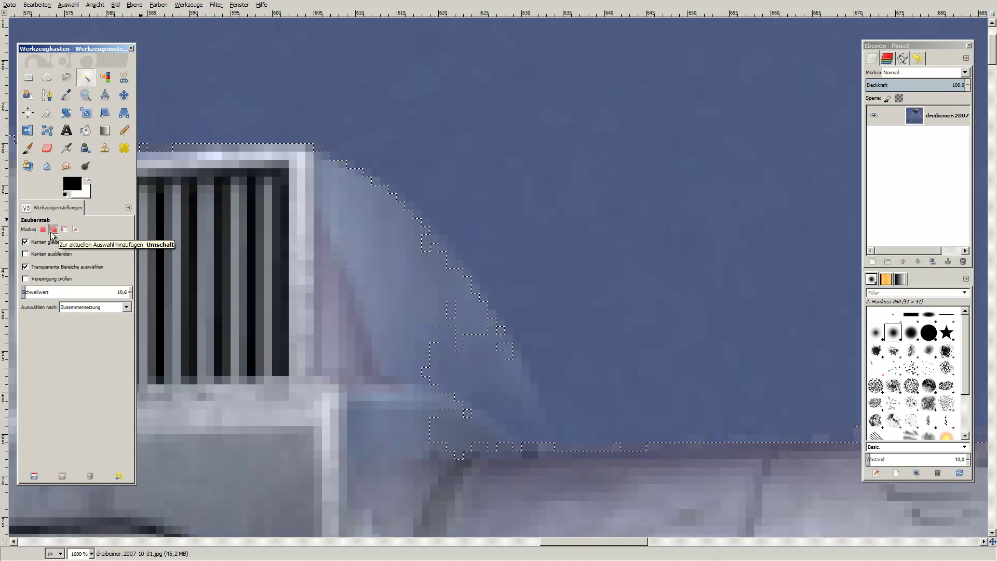
Step: Outline a Free Select polygon around the fin, undoing it after it replaces the selection
left_click(65, 79)
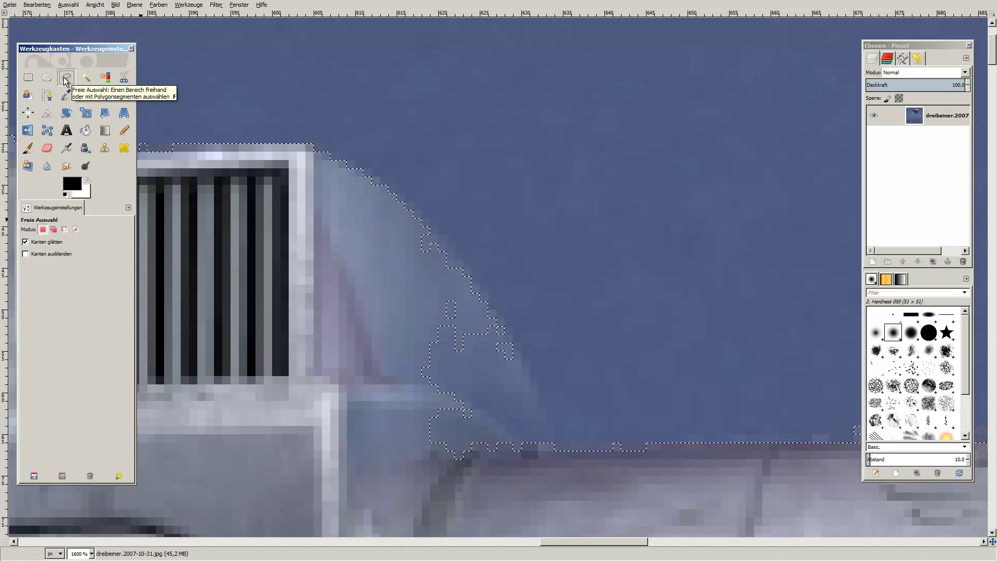
left_click(426, 232)
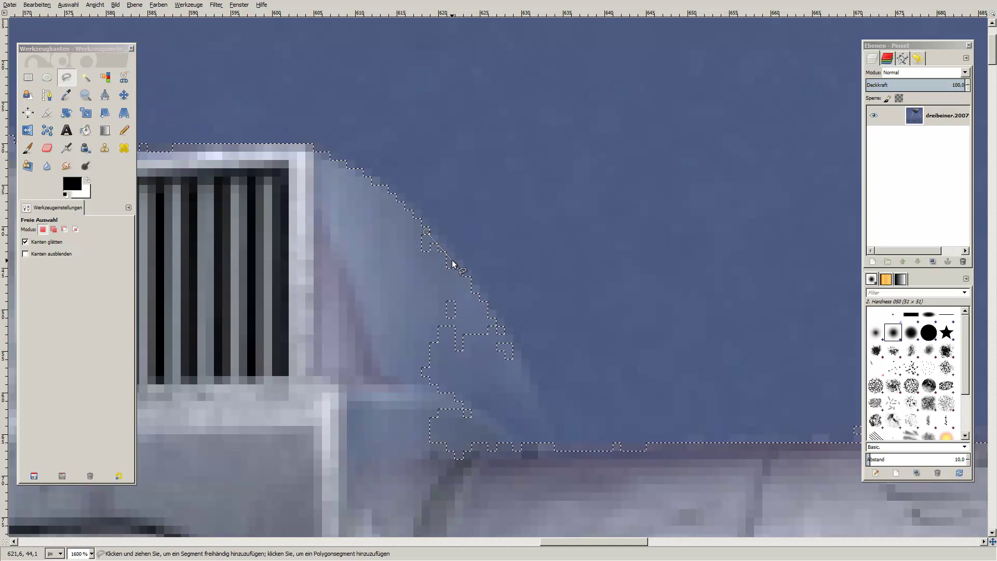
left_click(490, 314)
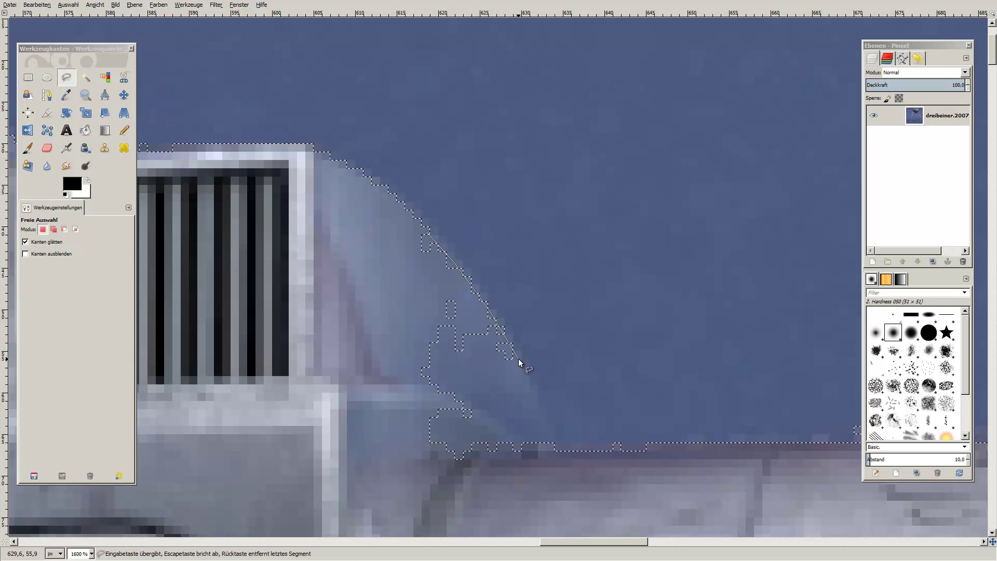
left_click(556, 447)
left_click(659, 447)
left_click(605, 504)
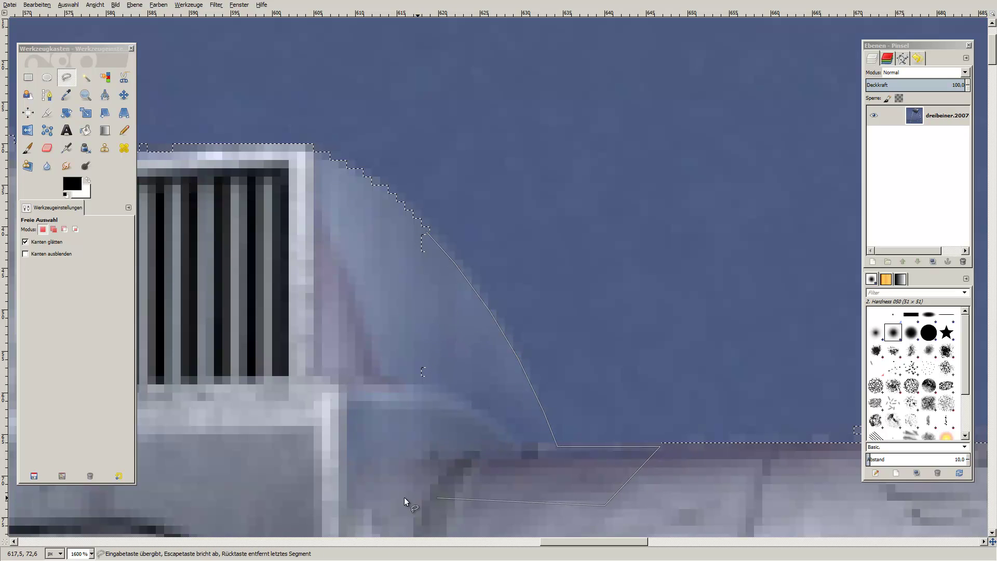
left_click(404, 498)
left_click(342, 324)
left_click(371, 224)
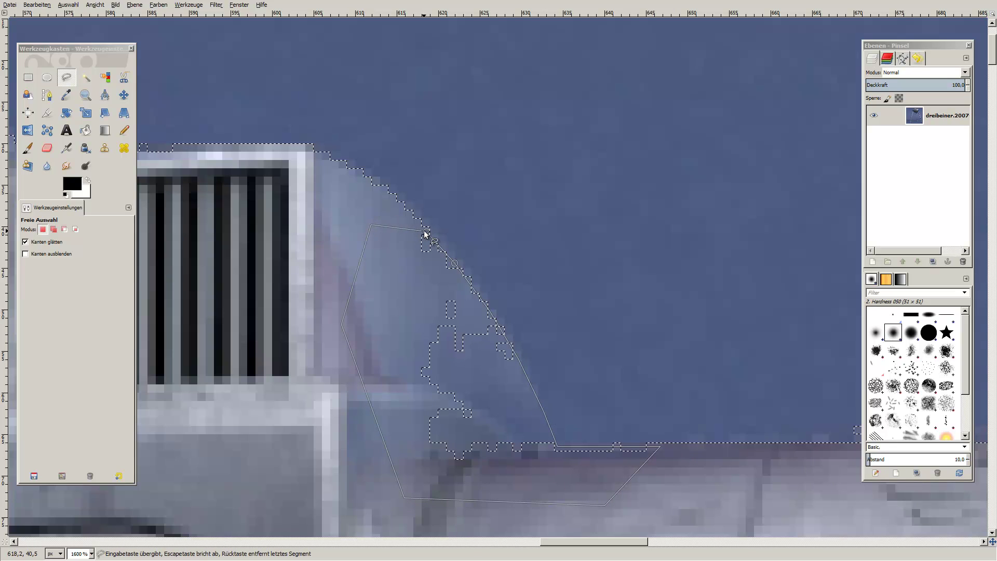
left_click(424, 229)
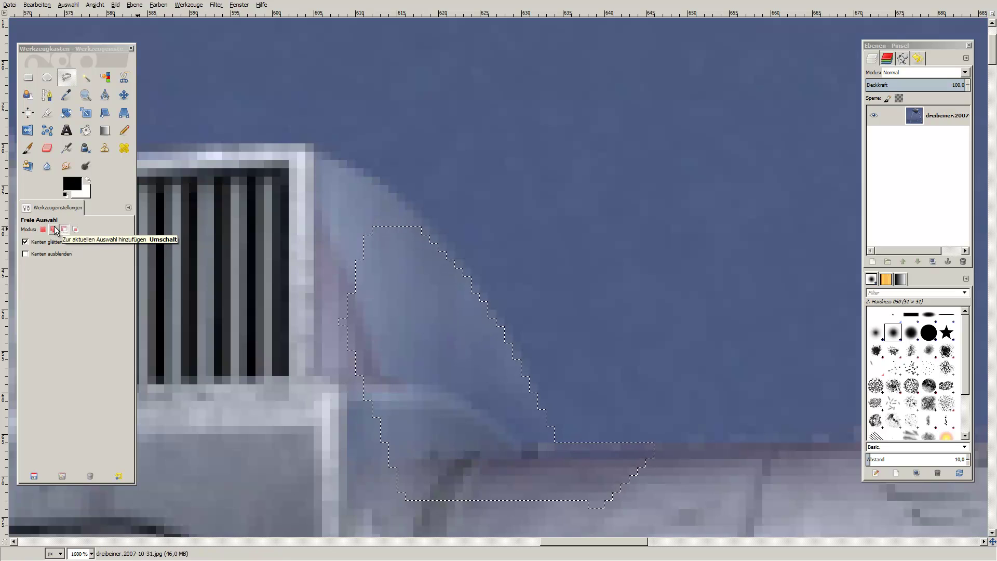
key("ctrl+z")
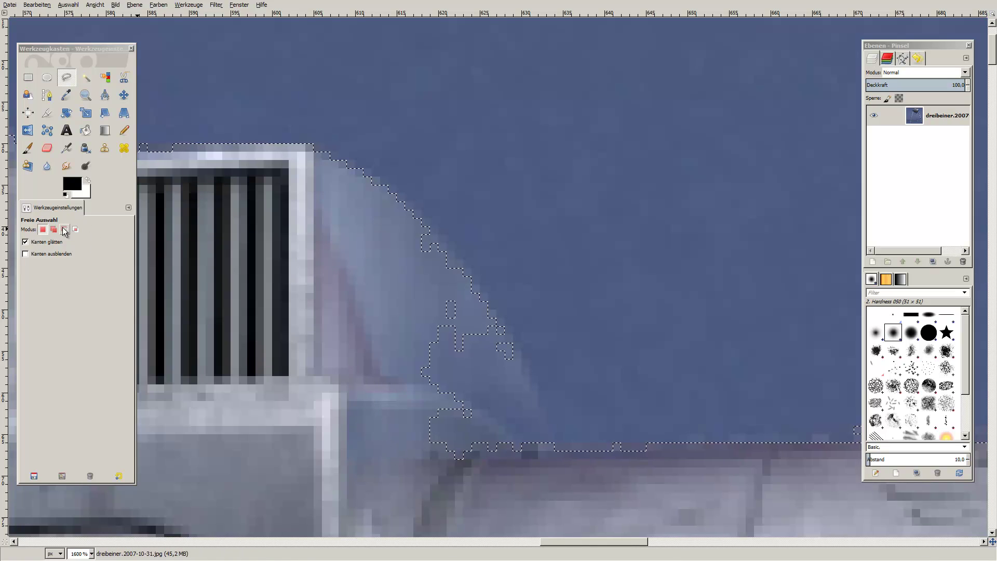
Step: Redraw the fin polygon in Add mode and close it to smooth the edge
left_click(54, 229)
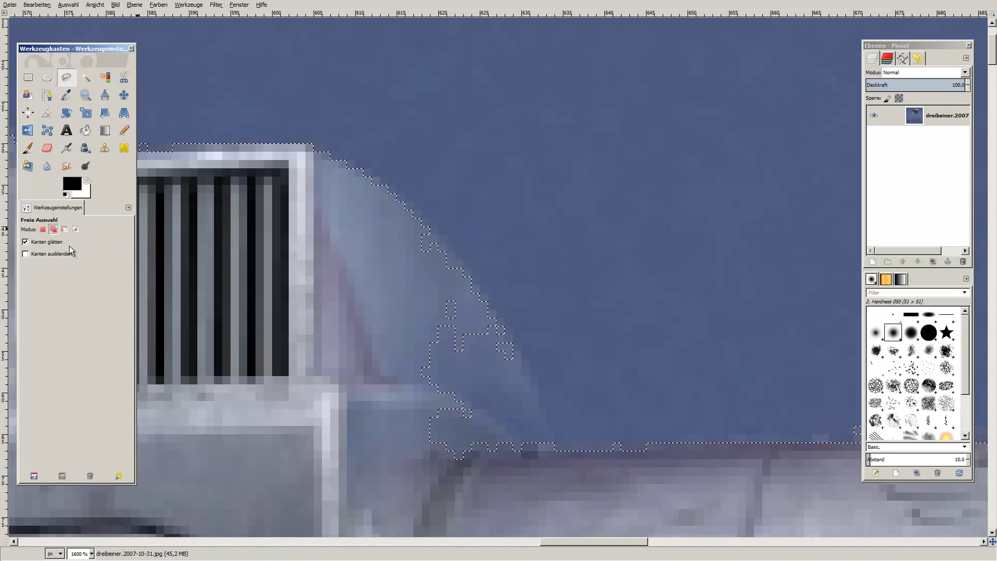
left_click(424, 236)
left_click(449, 255)
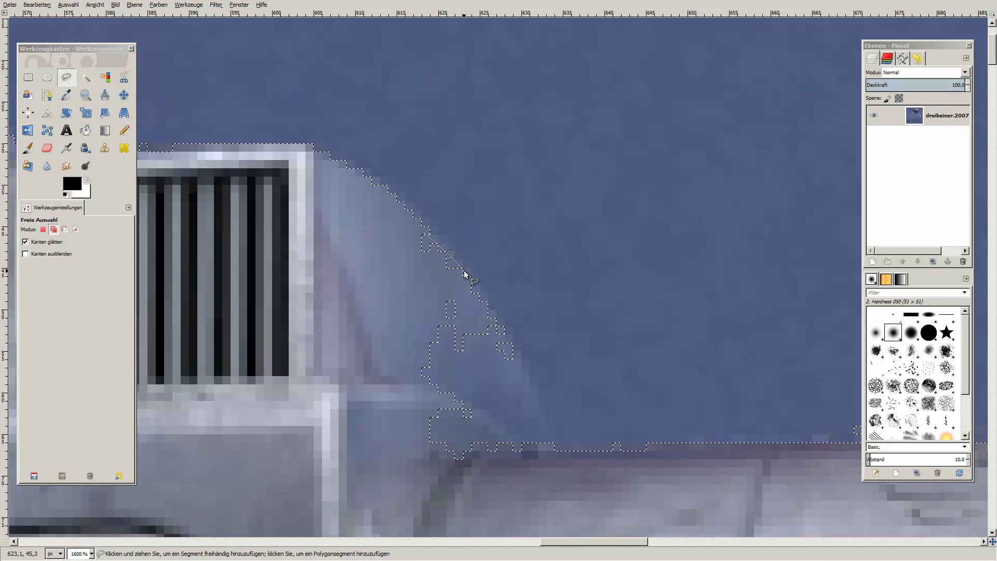
left_click(464, 274)
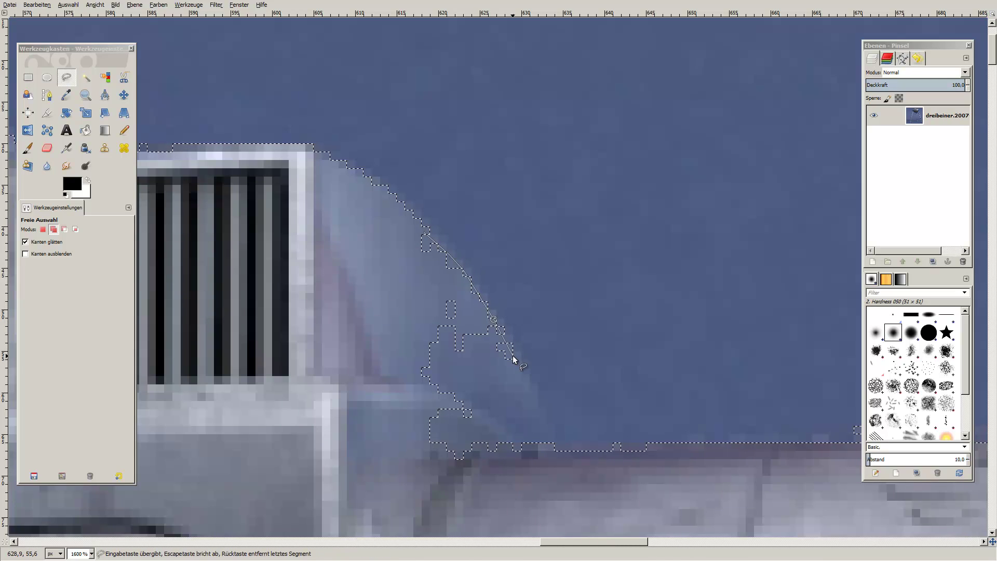
left_click(538, 398)
left_click(553, 442)
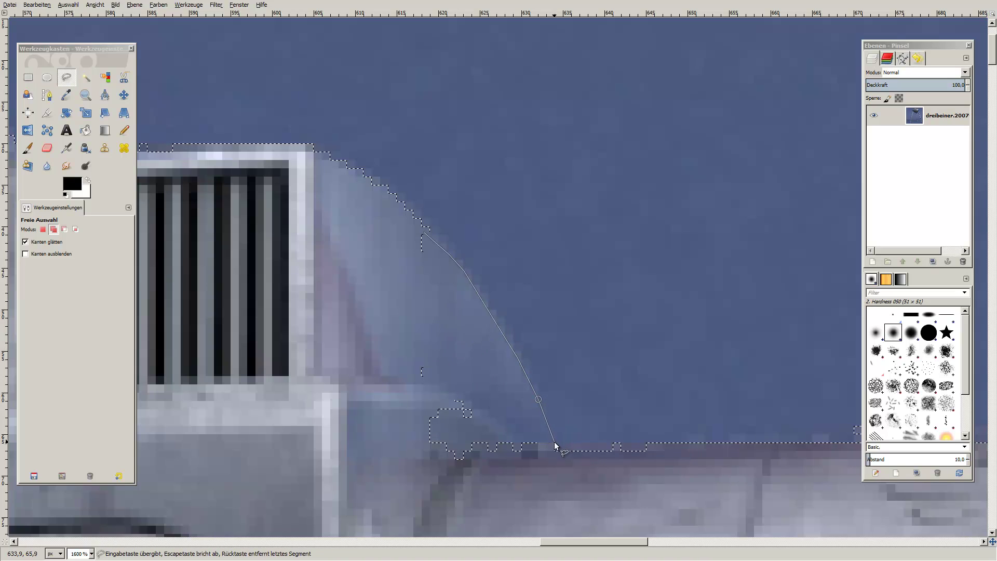
left_click(663, 448)
left_click(594, 509)
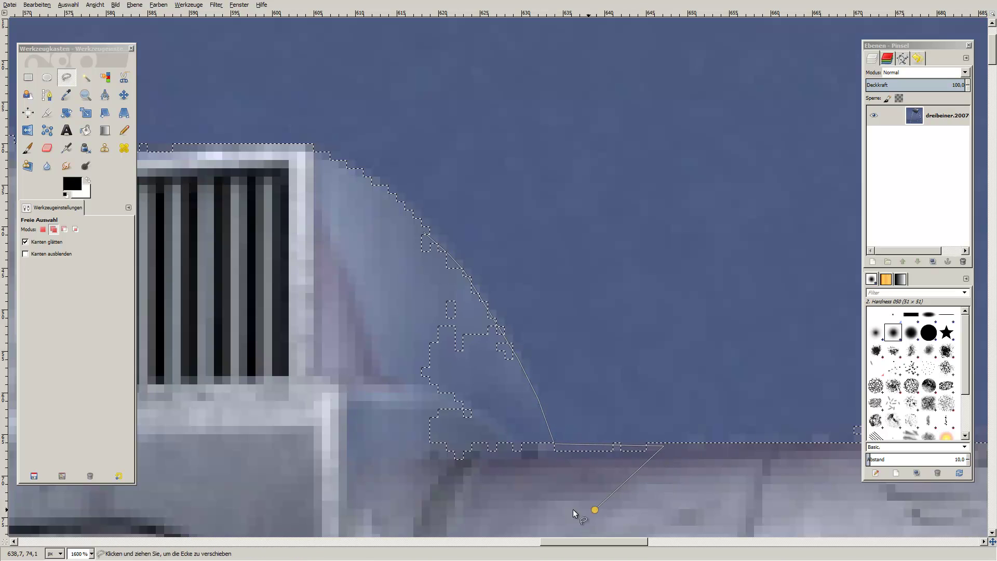
left_click(304, 335)
left_click(425, 234)
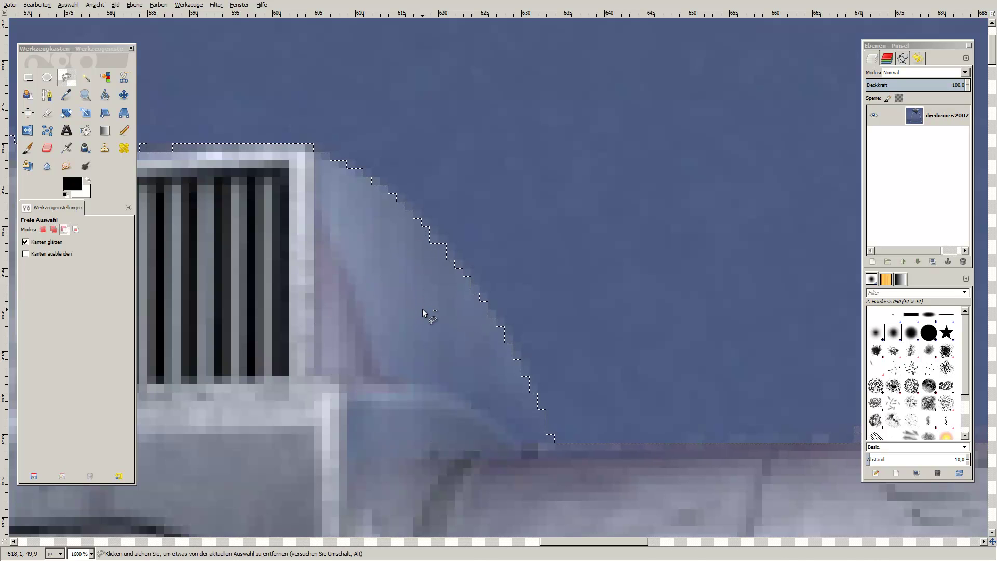
Step: Add a polygon enclosing the specks along the body's top edge
scroll(492, 317, "down", 2, "ctrl")
scroll(563, 354, "right", 5)
scroll(353, 390, "up", 1, "ctrl")
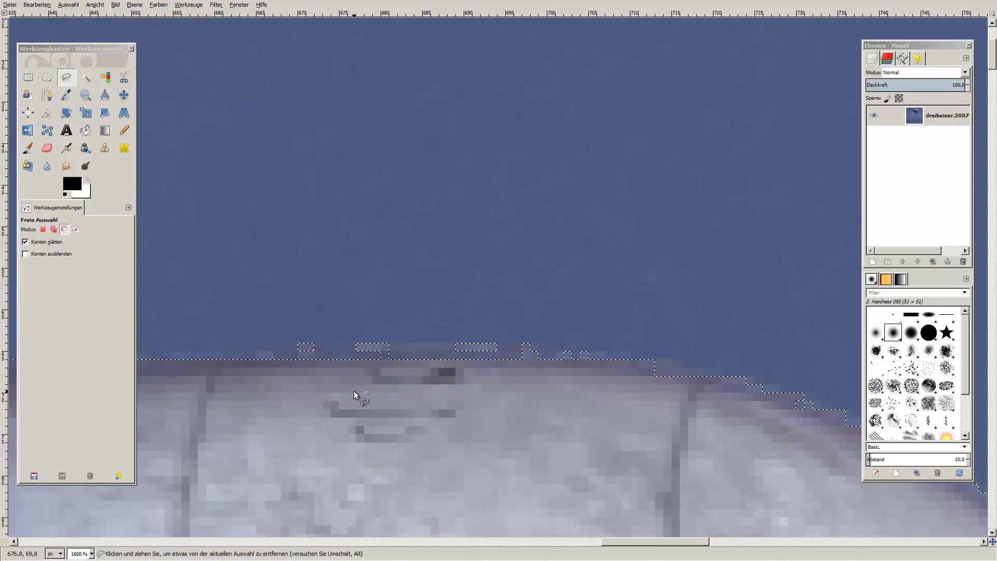
scroll(308, 373, "up", 1)
scroll(312, 379, "left", 3)
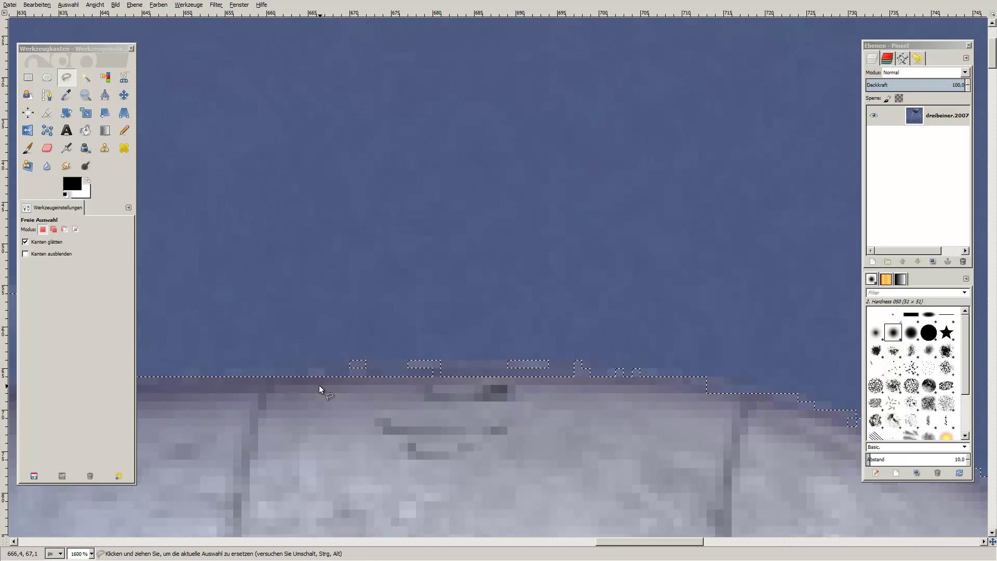
left_click(55, 231)
left_click(275, 383)
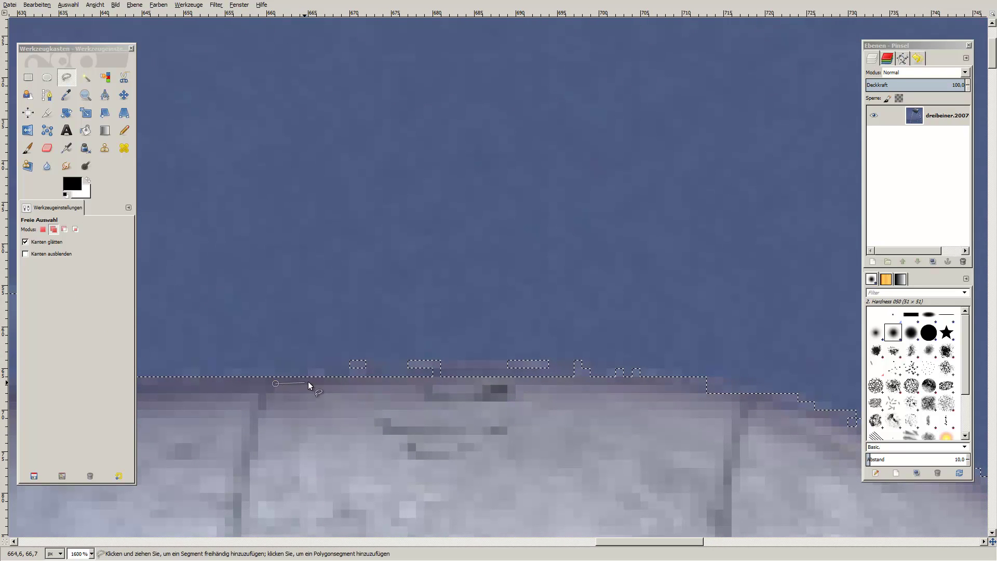
left_click(346, 369)
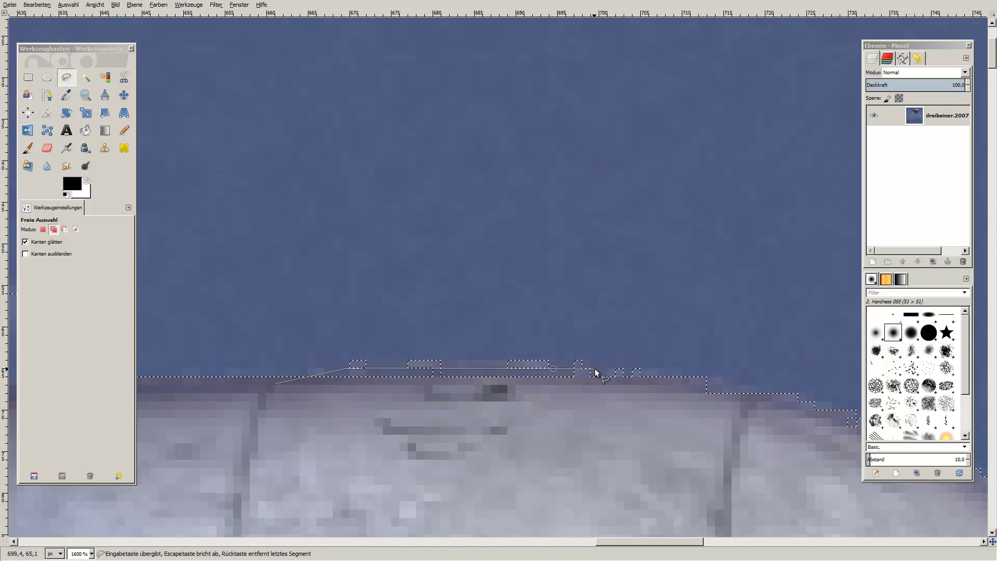
left_click(646, 372)
left_click(478, 448)
double_click(276, 382)
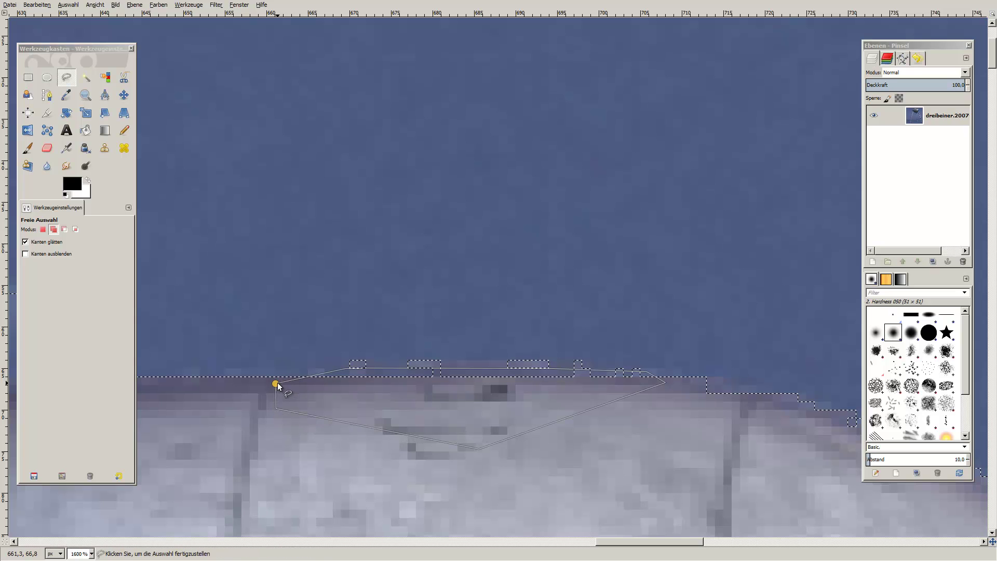
Step: Zoom in on the body's right edge and set Add mode
key("minus")
left_click_drag(471, 450, 254, 229)
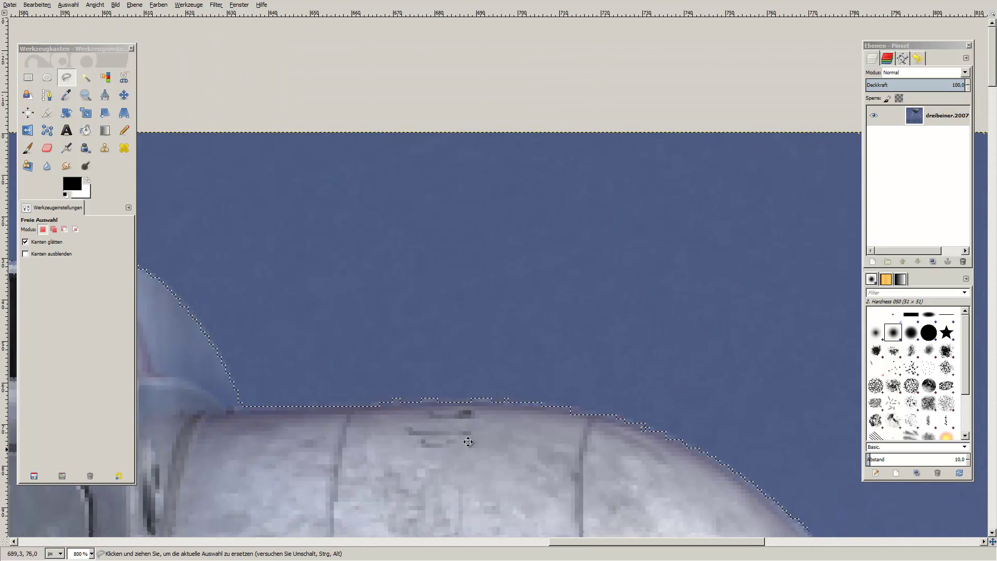
scroll(496, 211, "down", 5)
scroll(497, 211, "right", 2)
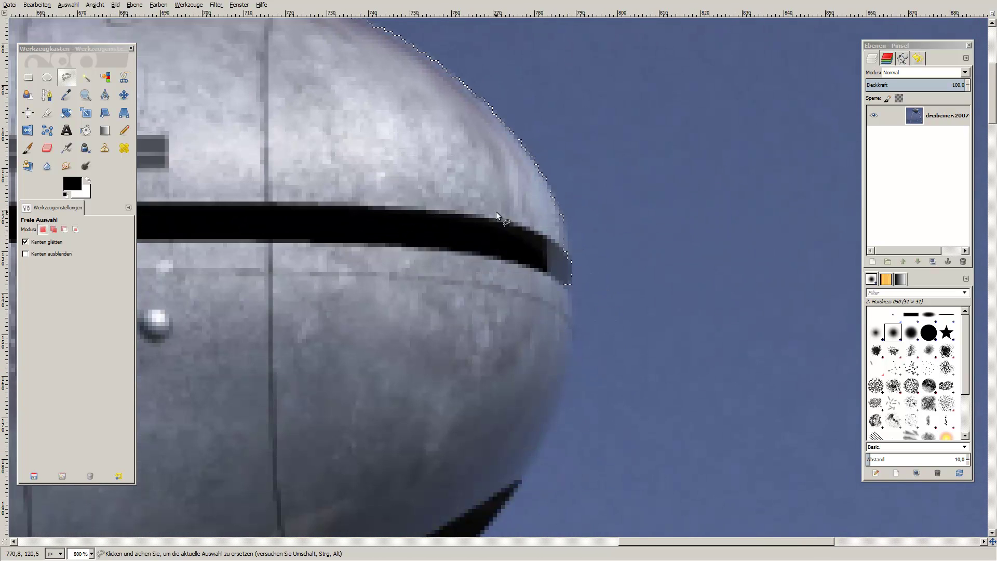
key("5")
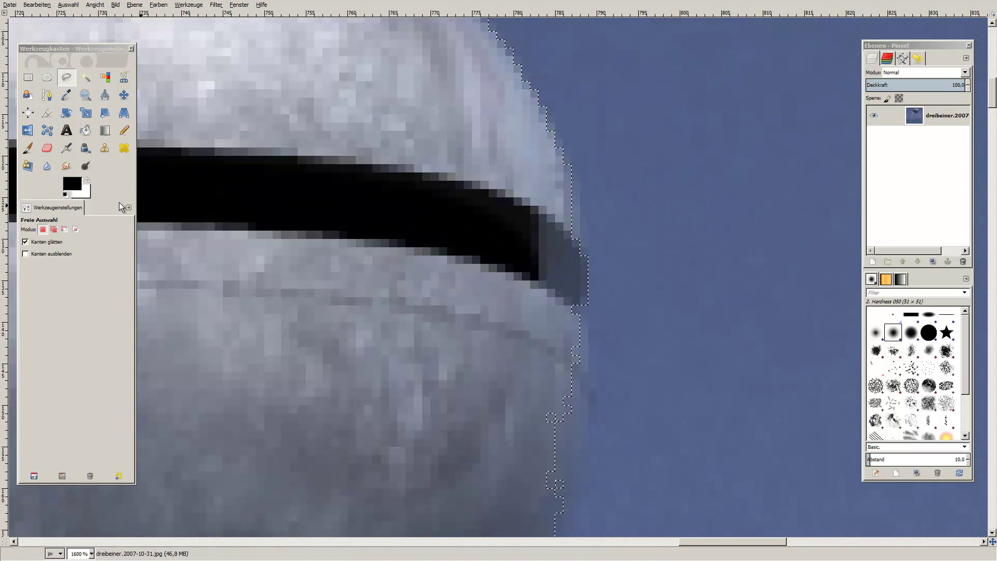
left_click(53, 229)
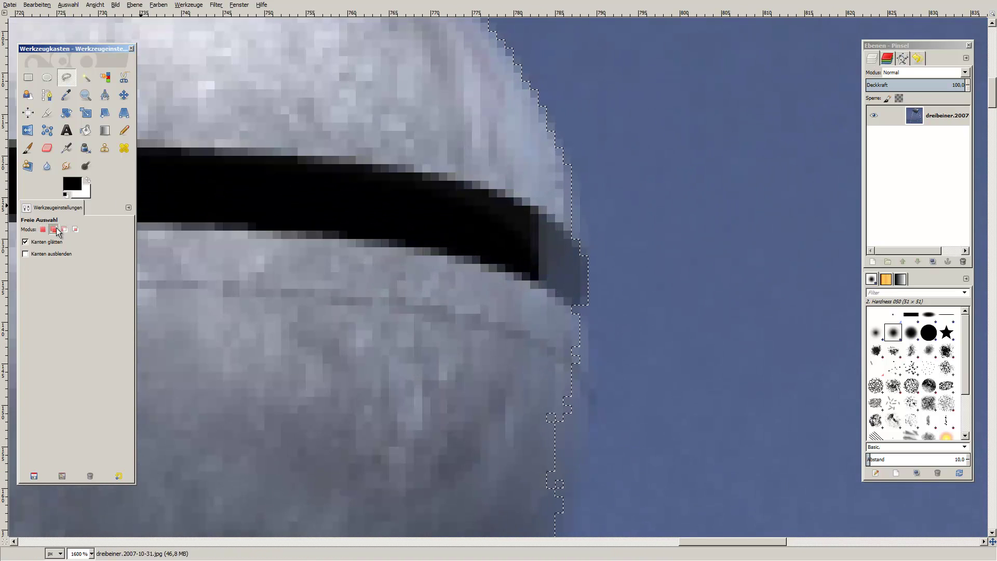
Step: Trace a polygon down the body's curved right edge to the black rim and close it
left_click(569, 165)
left_click(581, 216)
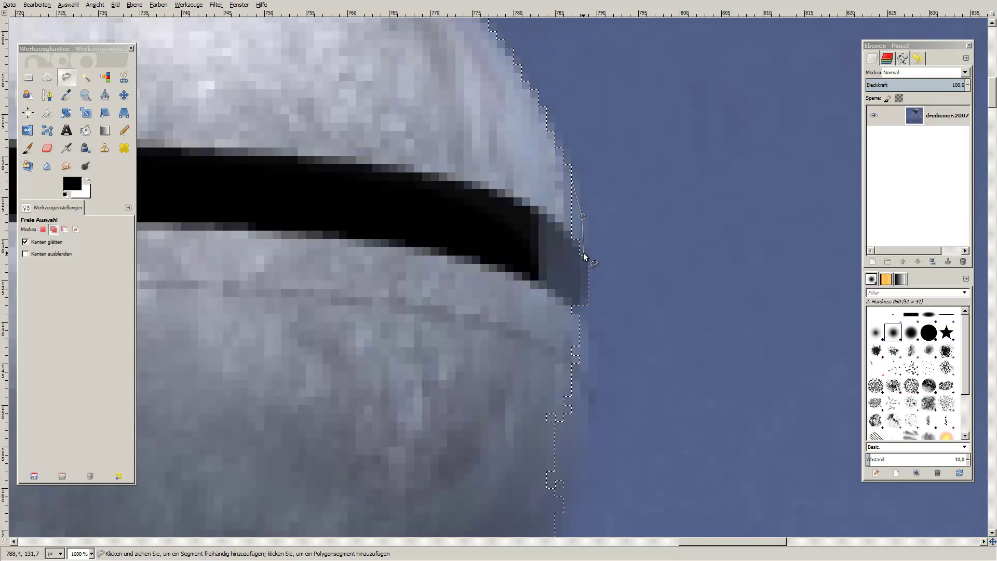
left_click_drag(583, 255, 576, 430)
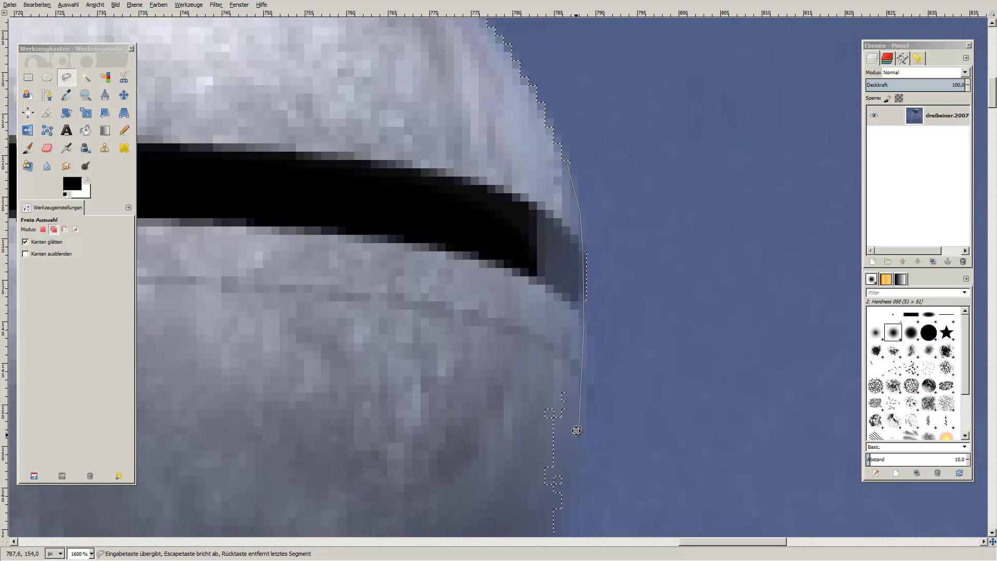
scroll(577, 430, "down", 5)
left_click_drag(592, 308, 571, 349)
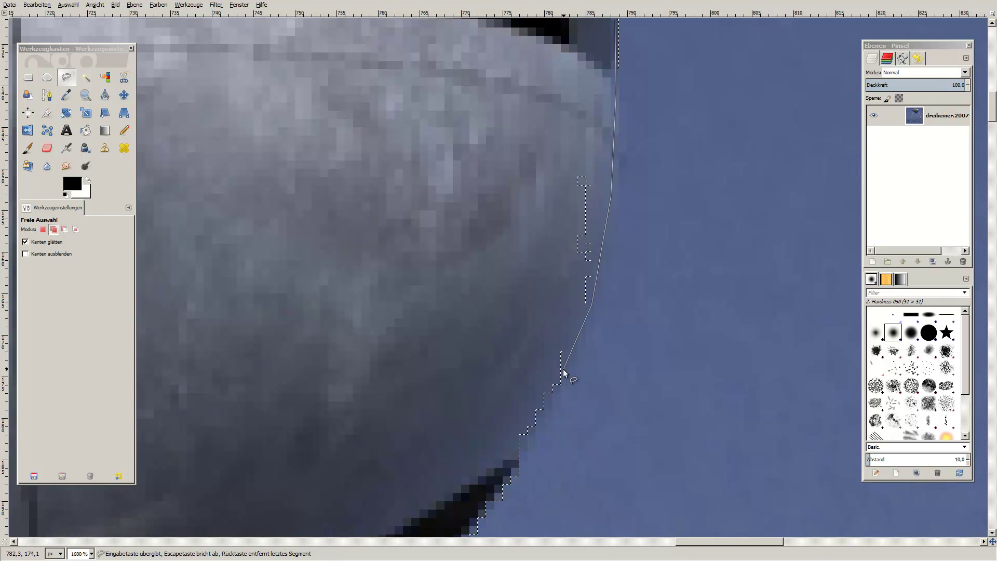
scroll(572, 350, "down", 1)
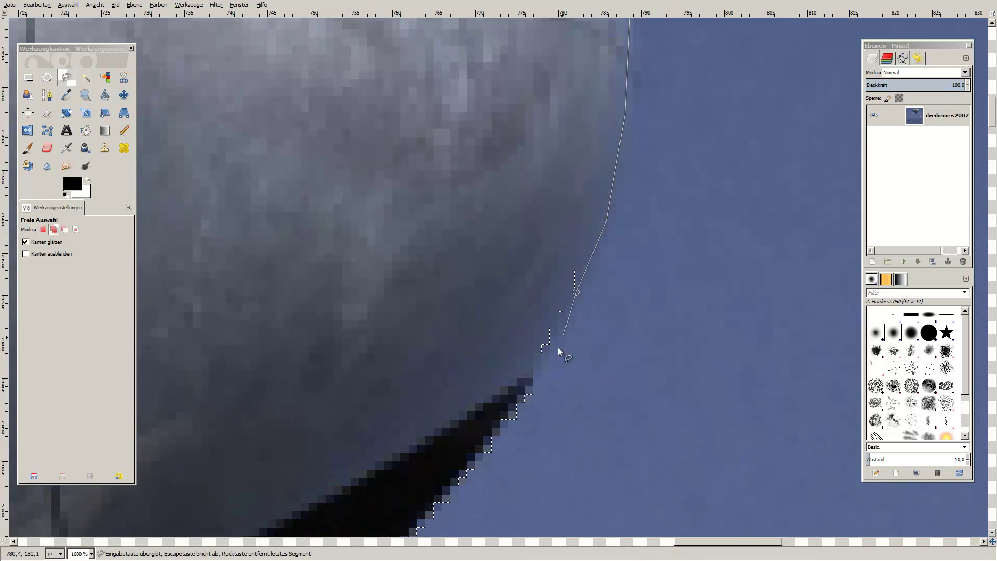
left_click(483, 234)
scroll(499, 244, "up", 6)
left_click(541, 134)
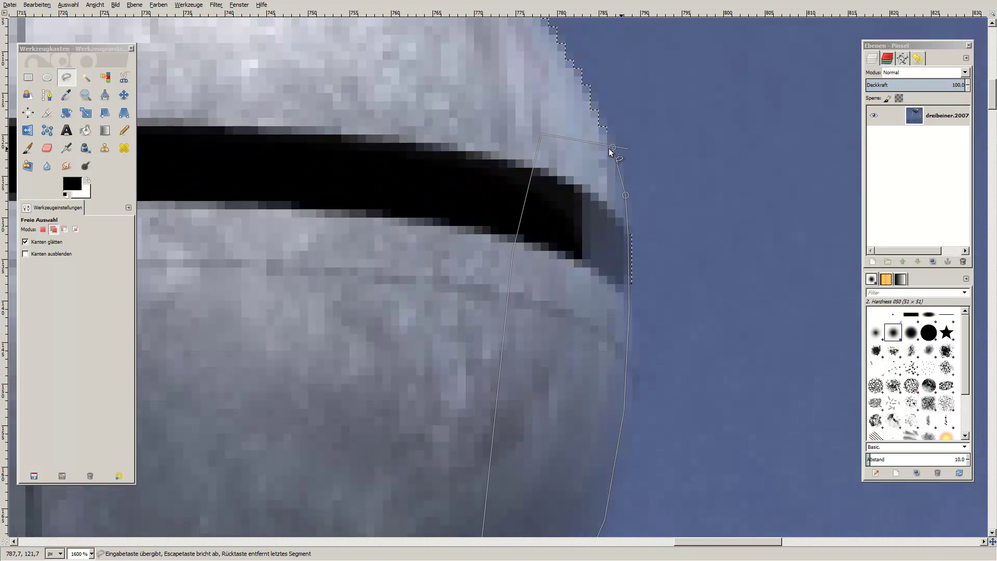
left_click(611, 151)
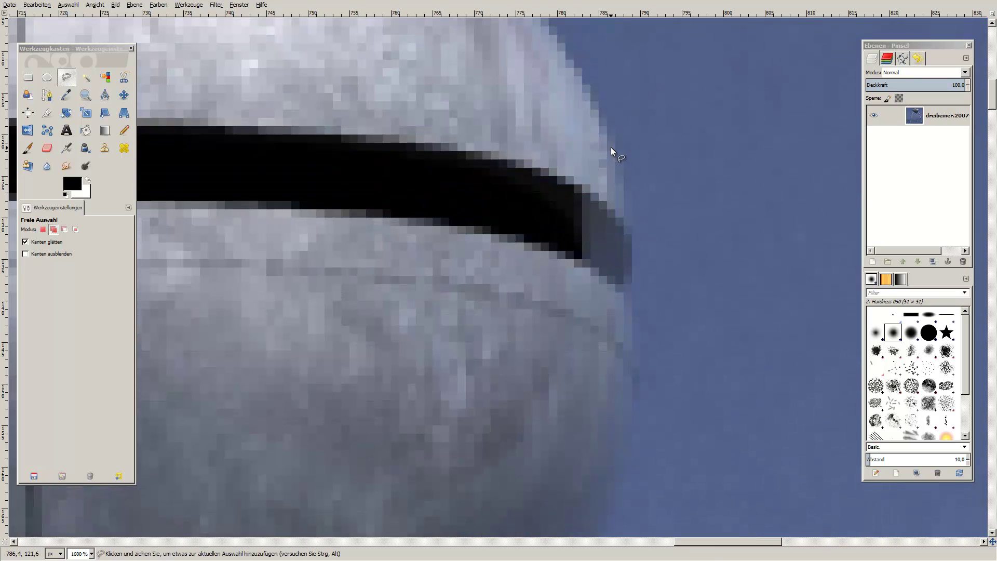
scroll(597, 237, "down", 3)
scroll(572, 259, "up", 1)
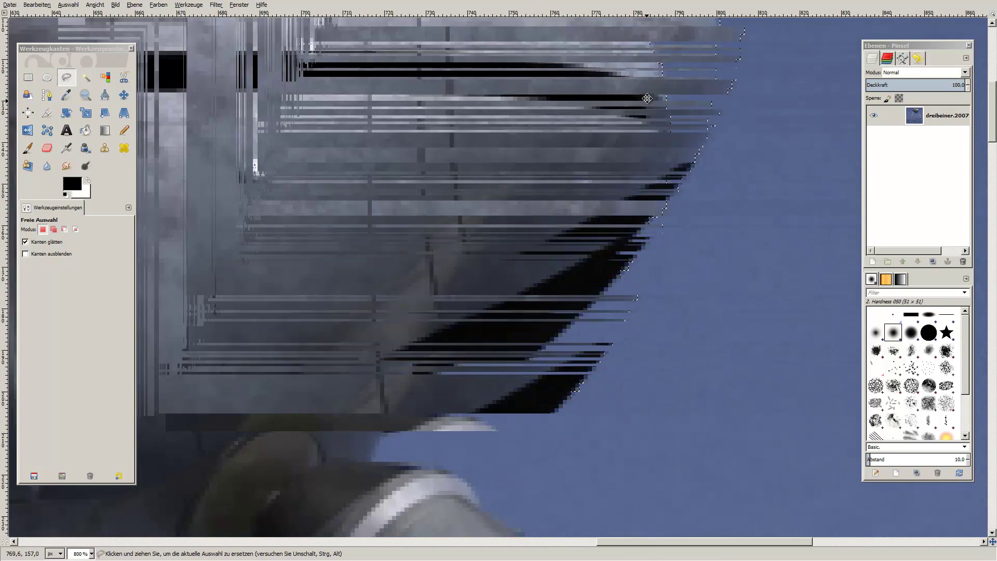
scroll(635, 232, "down", 1)
scroll(671, 297, "down", 1)
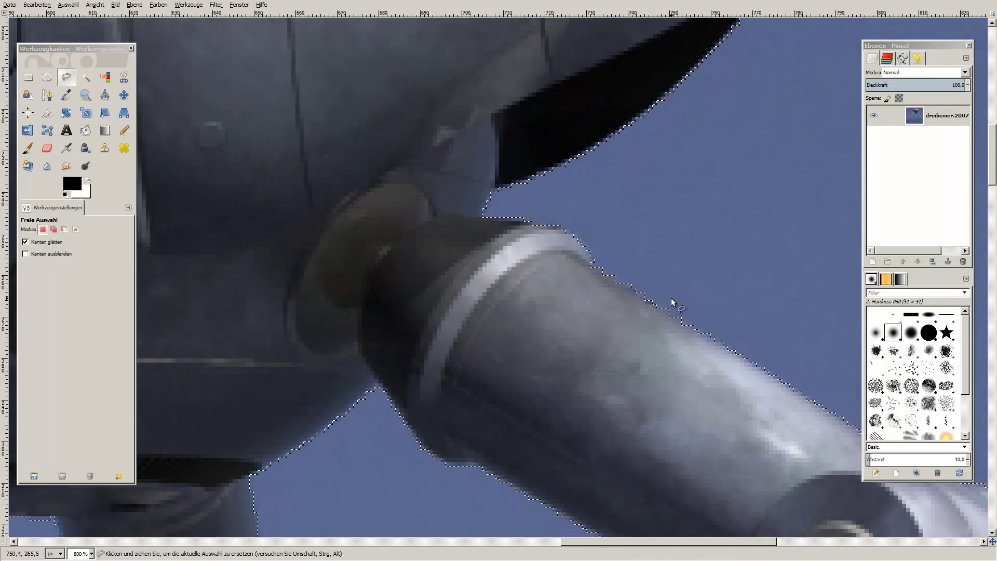
scroll(677, 317, "up", 2)
scroll(432, 138, "down", 1)
scroll(556, 267, "up", 1)
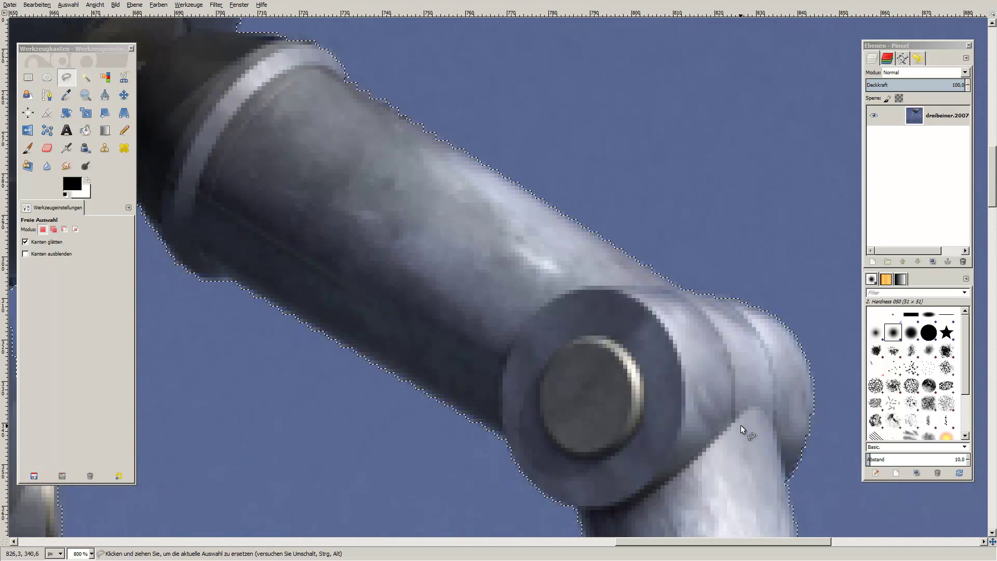
mouse_move(739, 420)
left_mouse_down()
mouse_move(648, 360)
mouse_move(638, 244)
left_mouse_up()
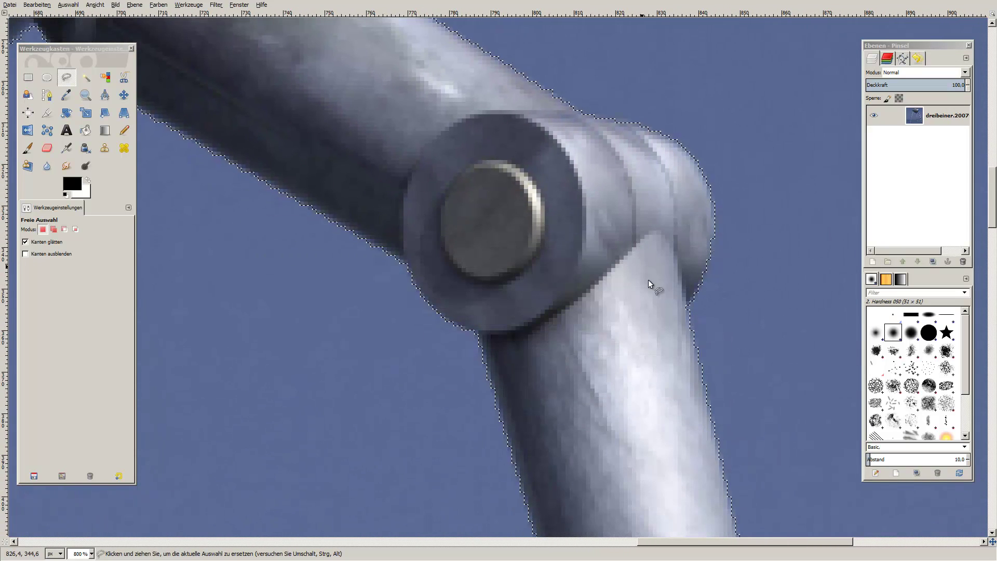
left_click_drag(667, 407, 642, 141)
scroll(739, 438, "down", 1)
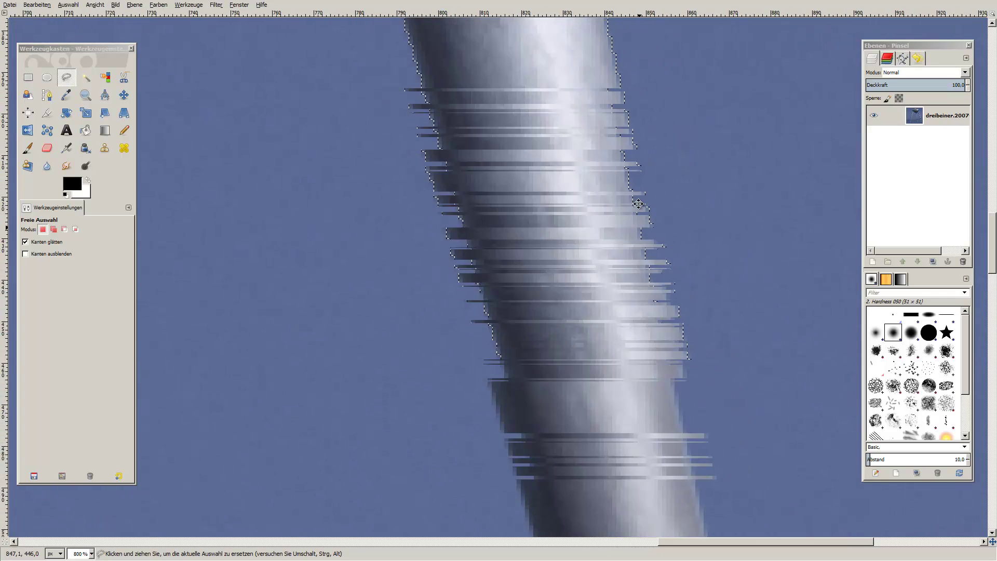
scroll(626, 267, "down", 2)
scroll(640, 352, "down", 2)
scroll(640, 352, "down", 1)
scroll(686, 409, "down", 3)
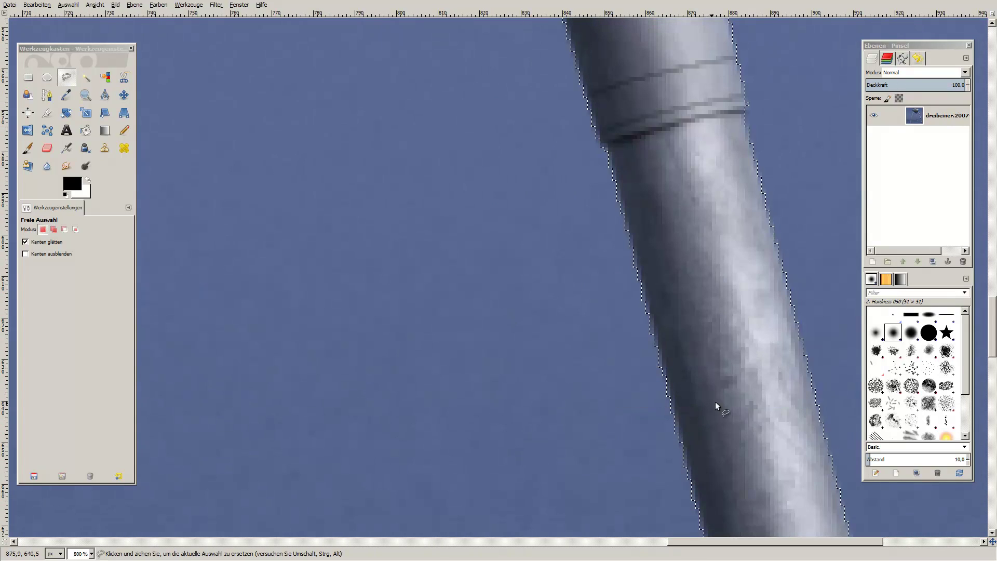
scroll(767, 409, "down", 2)
scroll(766, 409, "right", 2)
scroll(512, 345, "down", 2)
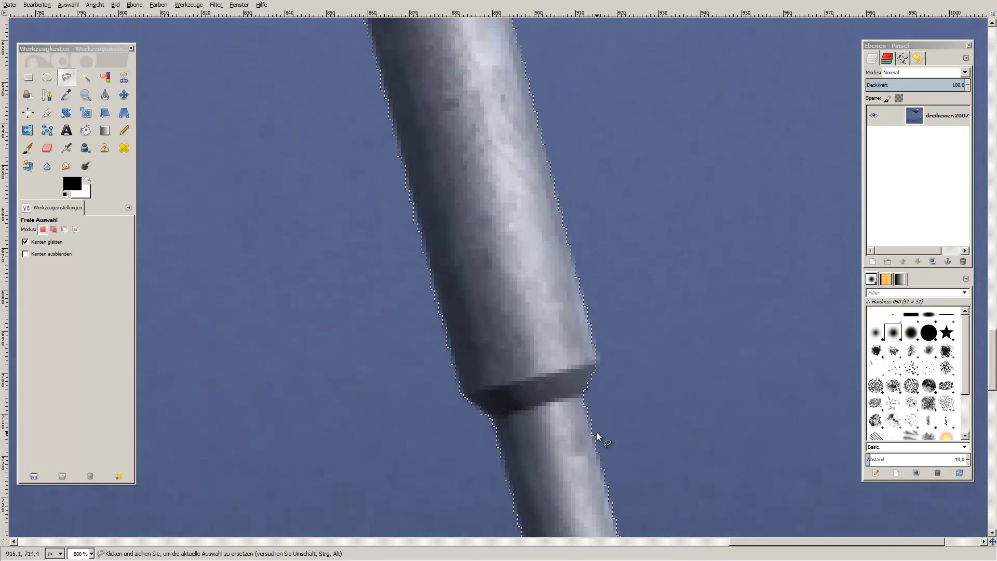
scroll(596, 432, "down", 2)
scroll(559, 242, "right", 2)
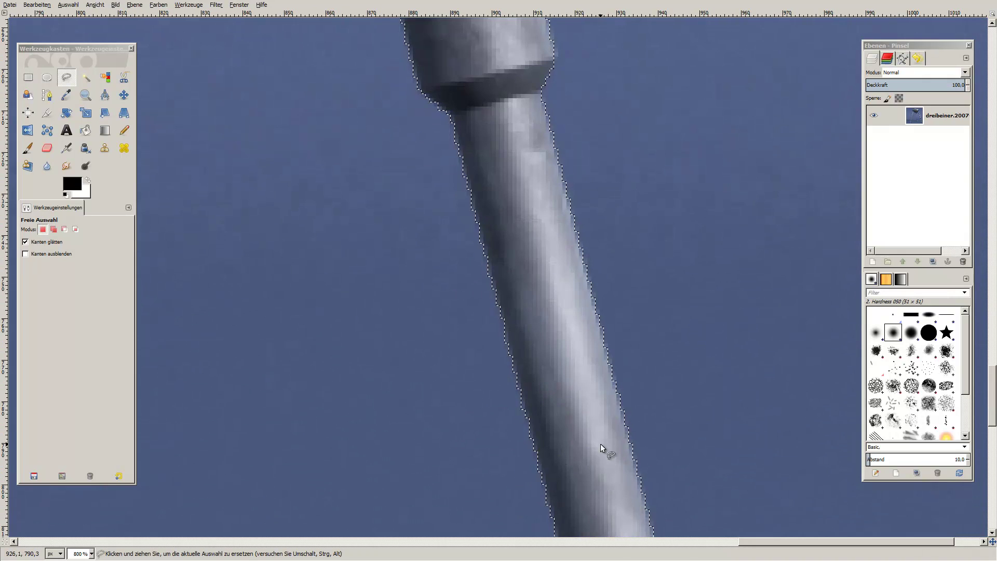
scroll(601, 452, "down", 5)
scroll(601, 452, "right", 1)
scroll(603, 436, "down", 2)
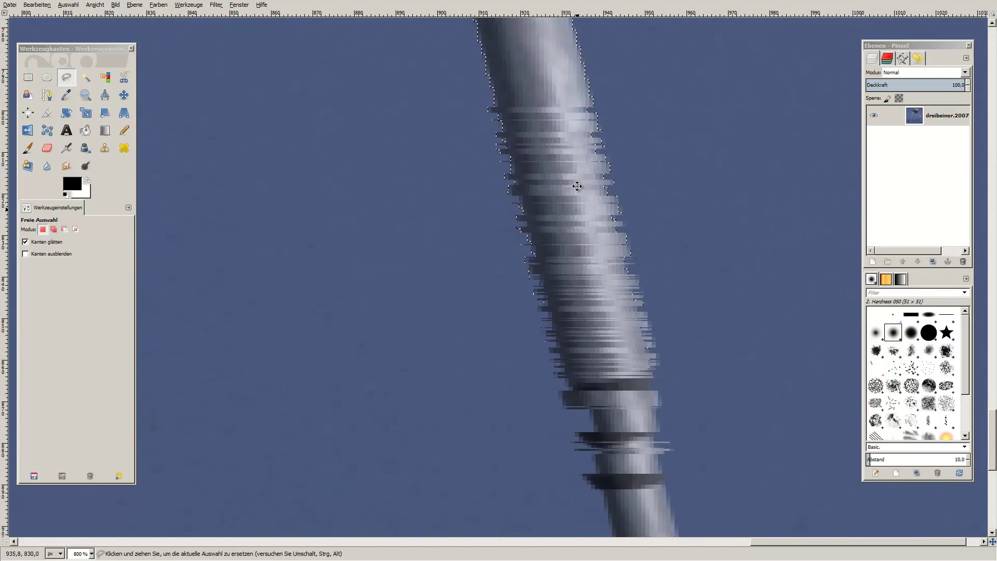
scroll(576, 184, "down", 2)
scroll(576, 185, "right", 1)
scroll(667, 340, "down", 2)
scroll(600, 212, "right", 1)
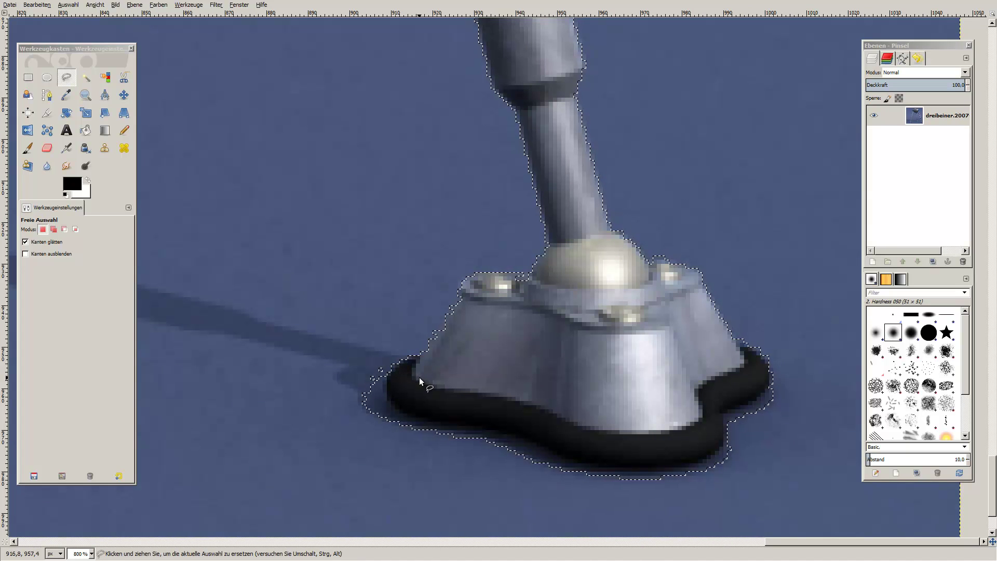
scroll(419, 377, "left", 1)
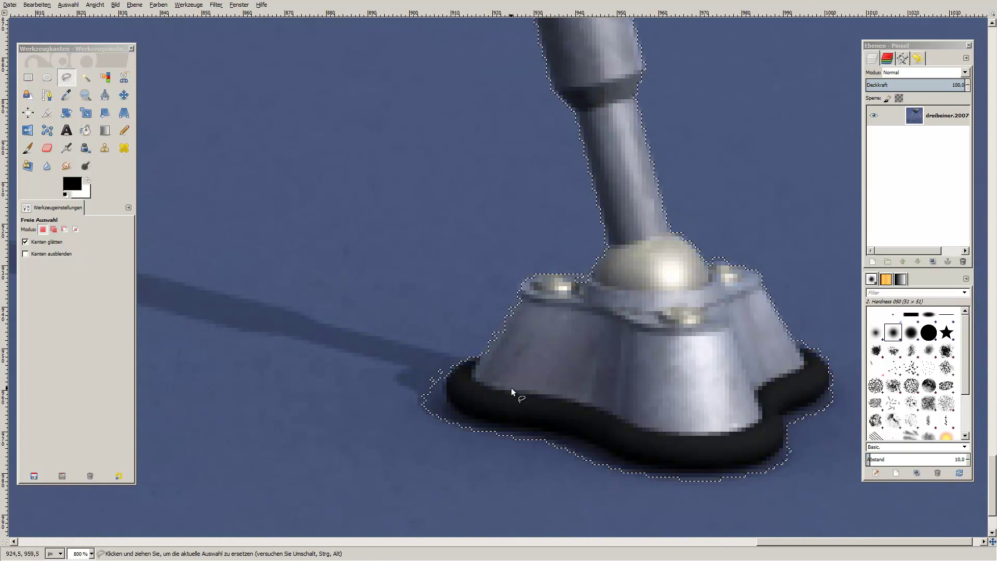
Step: In Add mode, add a small polygon around the bolt on top of the foot
key("ctrl")
scroll(589, 277, "up", 2)
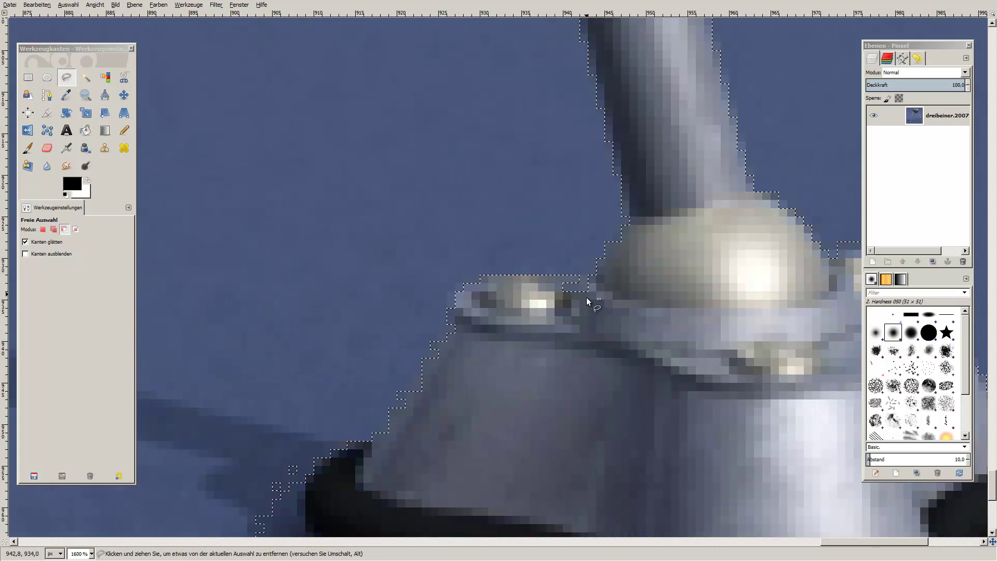
scroll(587, 297, "up", 1)
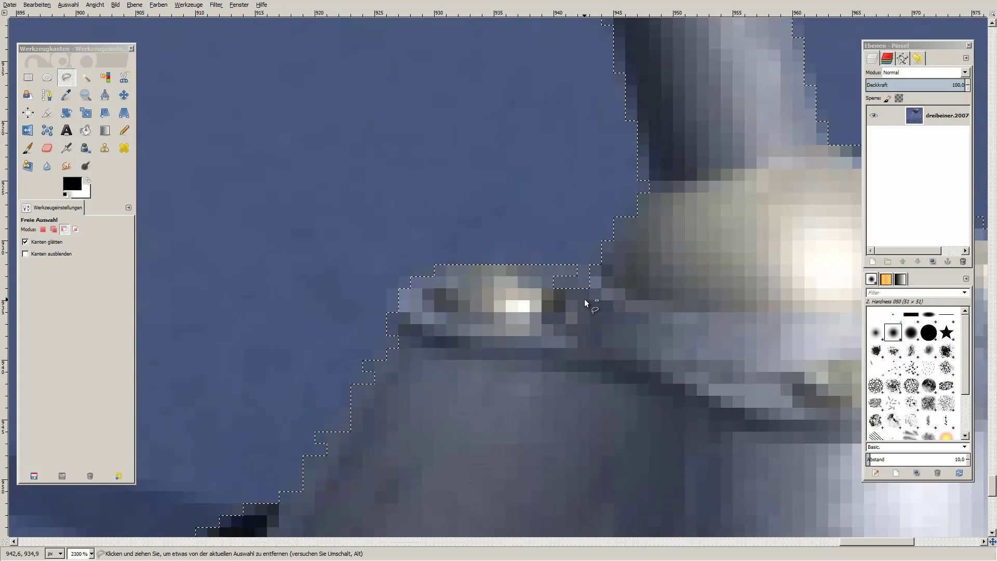
left_click(54, 229)
left_click(507, 271)
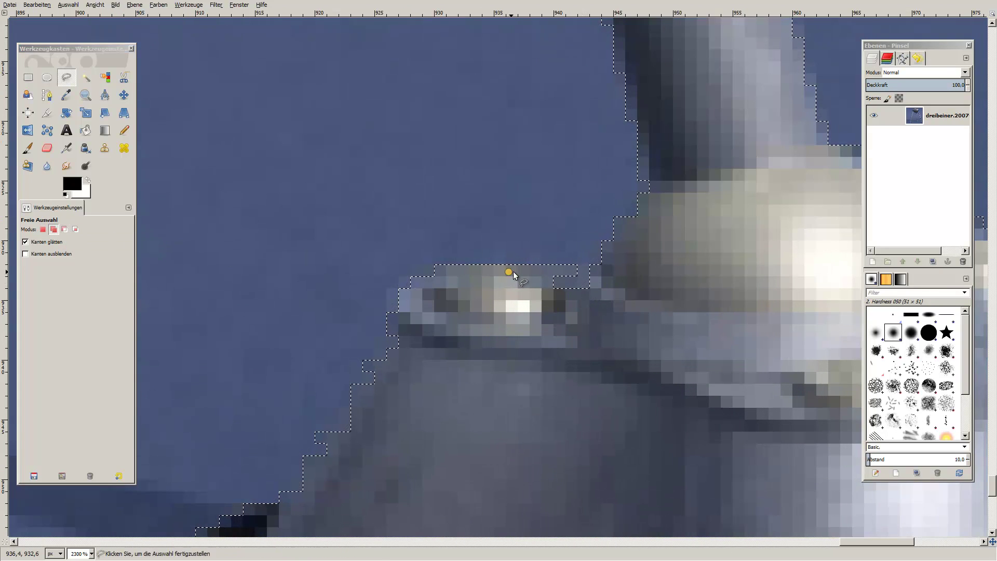
left_click(632, 323)
left_click(469, 346)
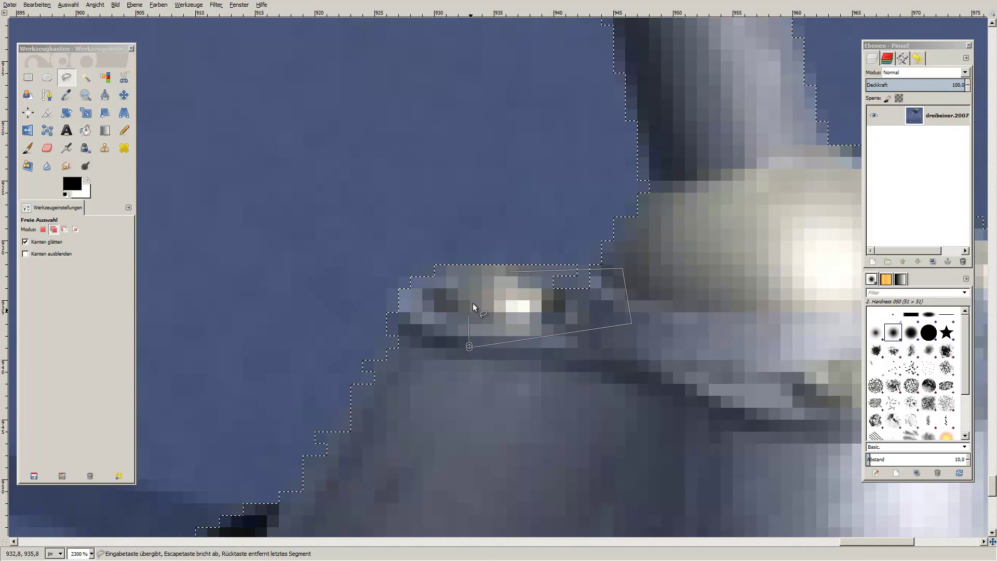
left_click(509, 272)
key("Return")
Step: Pan the view back and bring up the Auswahl menu
scroll(459, 403, "down", 5)
scroll(459, 404, "left", 4)
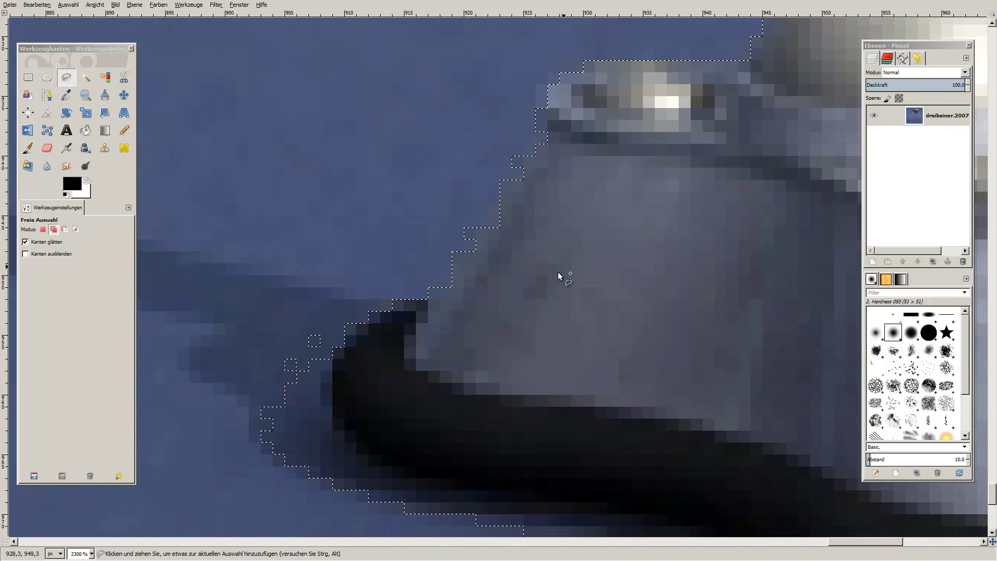
scroll(504, 315, "down", 3)
scroll(505, 315, "left", 3)
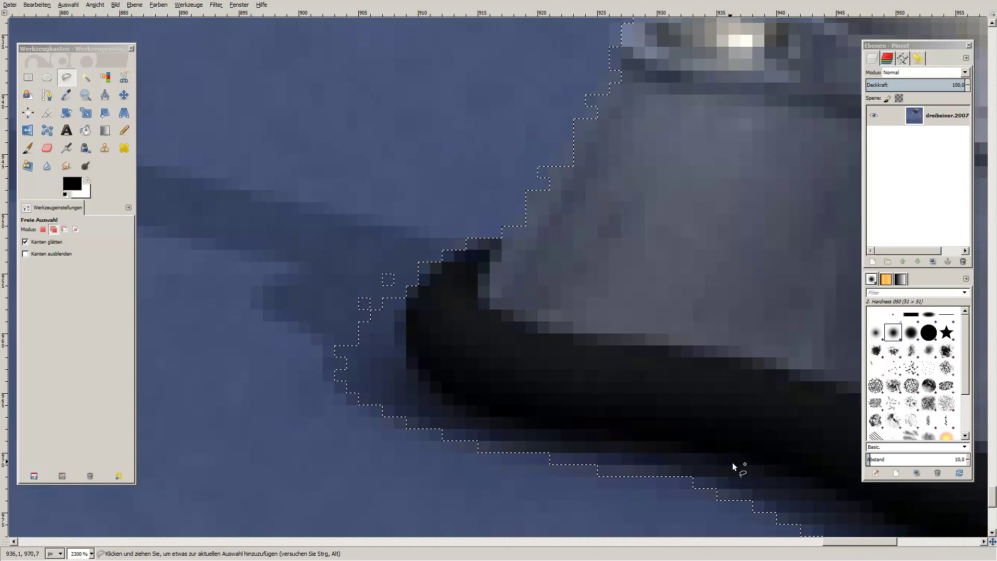
scroll(697, 440, "down", 2)
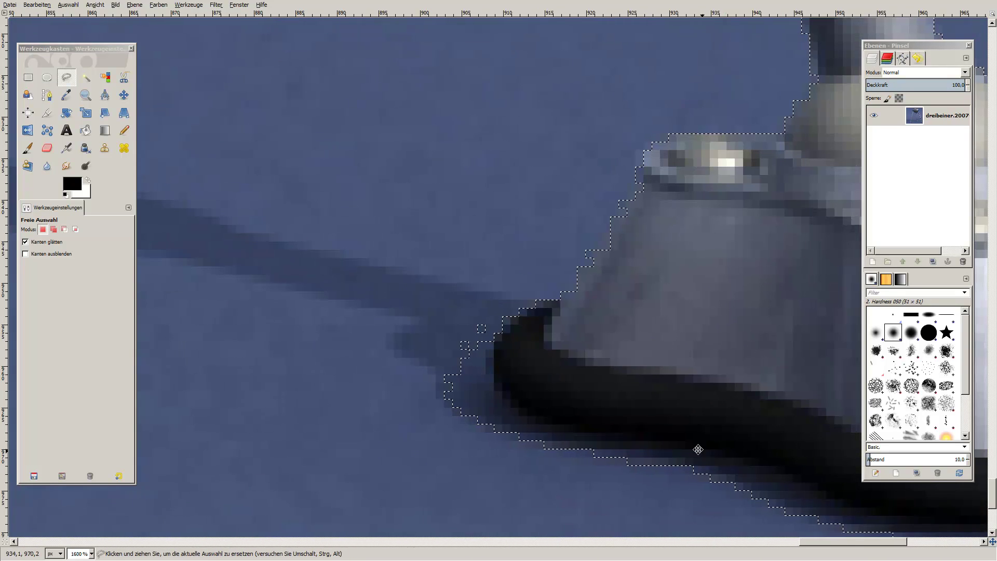
scroll(519, 358, "up", 1)
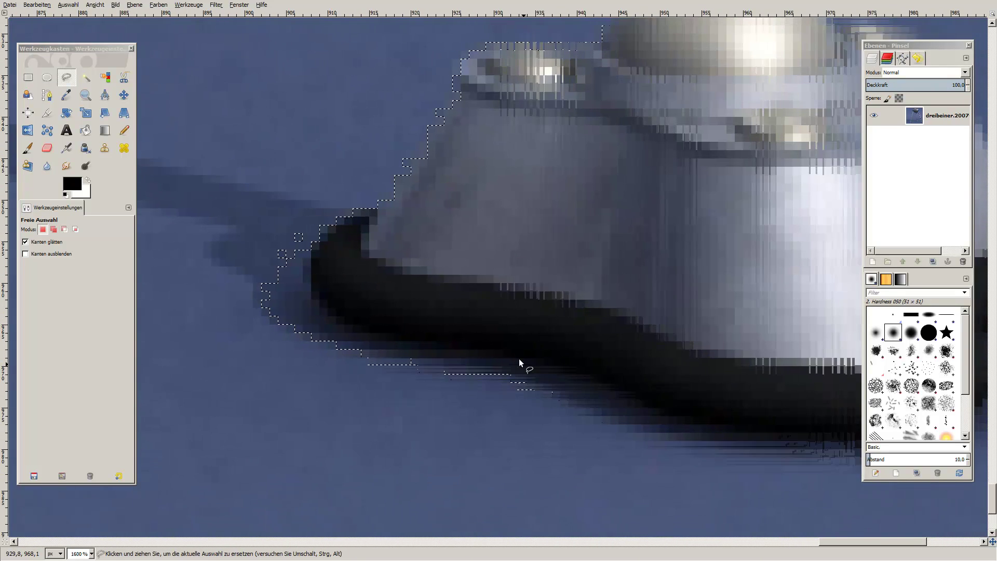
left_click(74, 8)
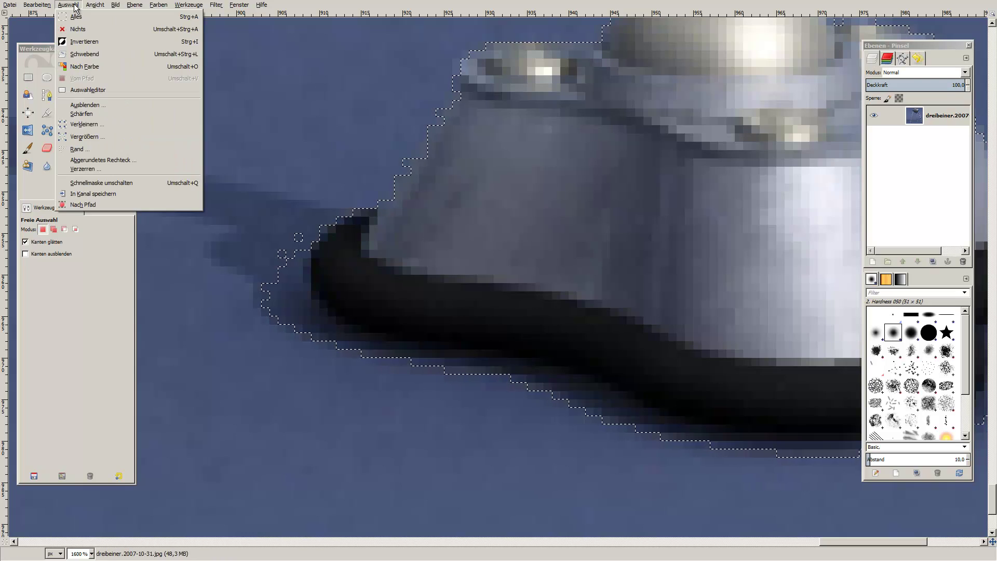
Step: Invert the selection and trace a polygon along the right foot's lower edge
left_click(74, 43)
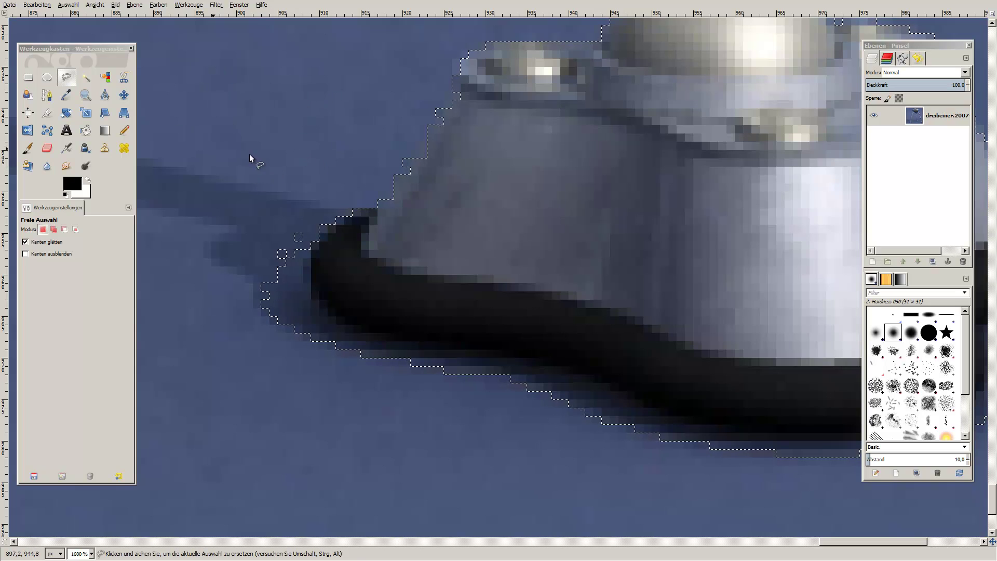
left_click(325, 228)
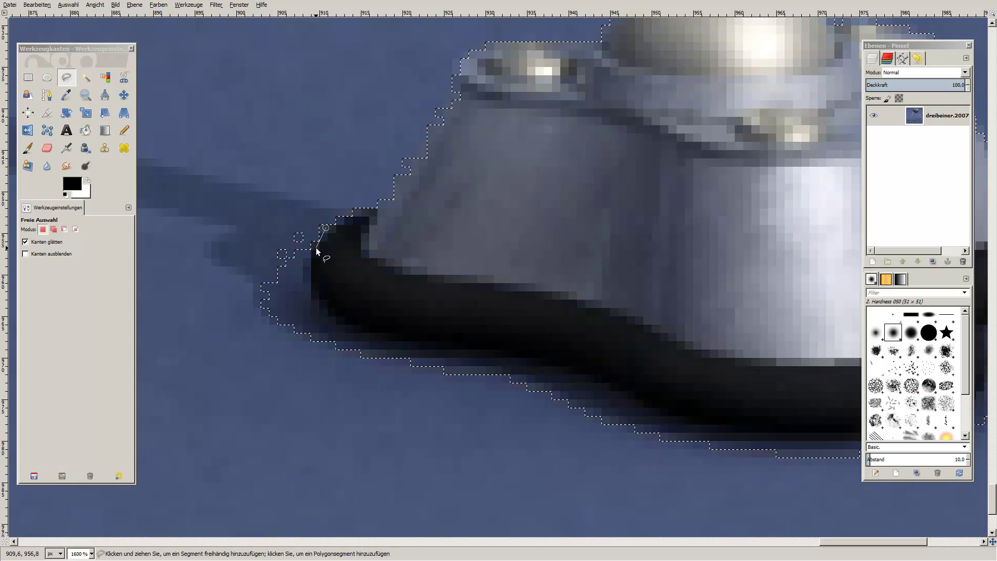
left_click(307, 278)
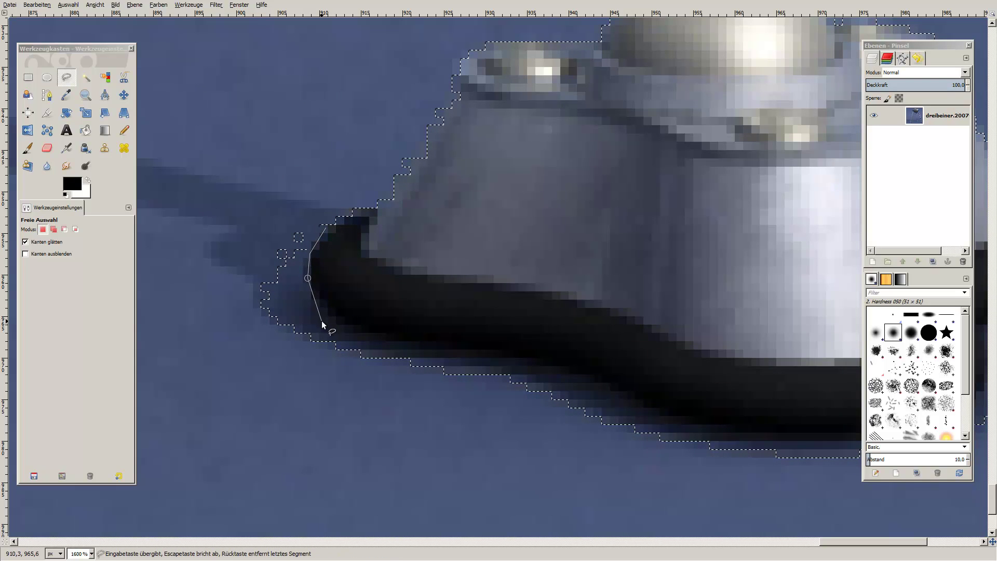
left_click(332, 319)
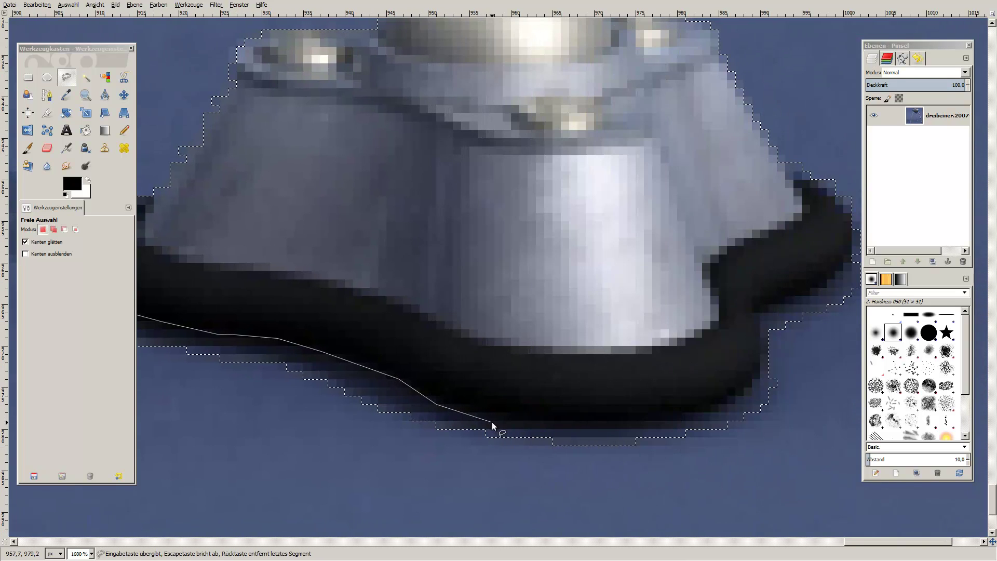
left_click(497, 423)
left_click(673, 424)
left_click(759, 374)
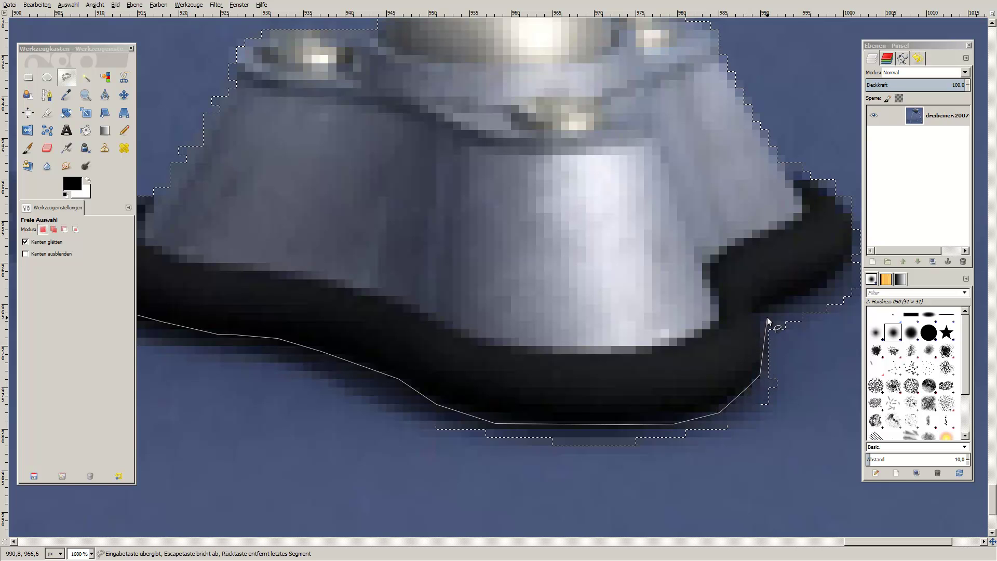
left_click(798, 304)
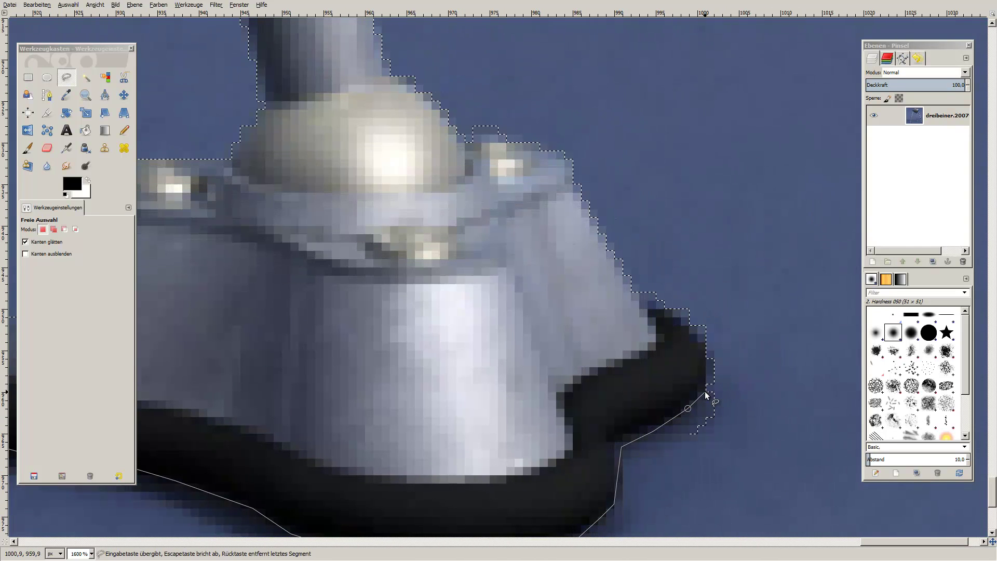
left_click(705, 394)
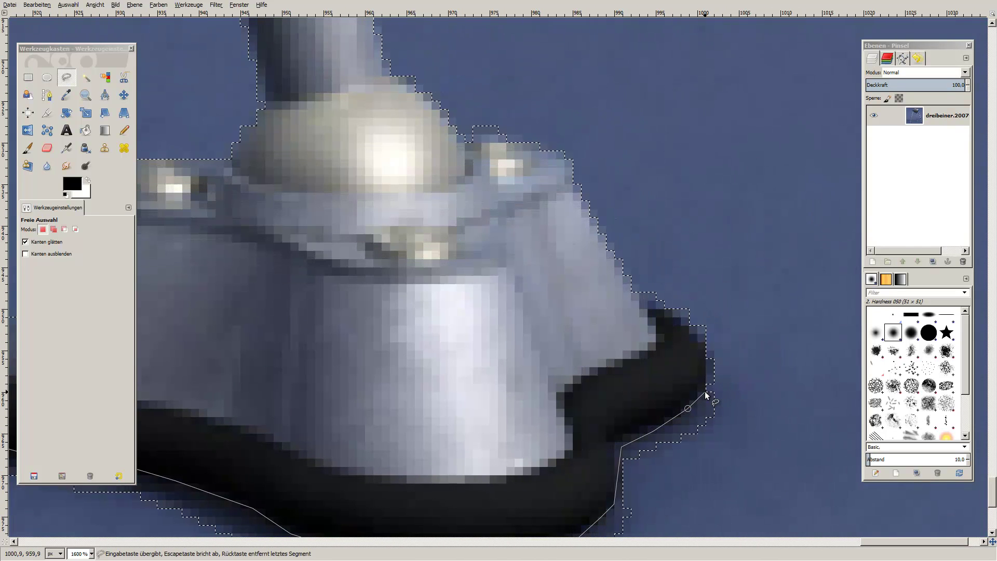
Step: In Add mode, outline the foot's right edge up to above its top
left_click(54, 229)
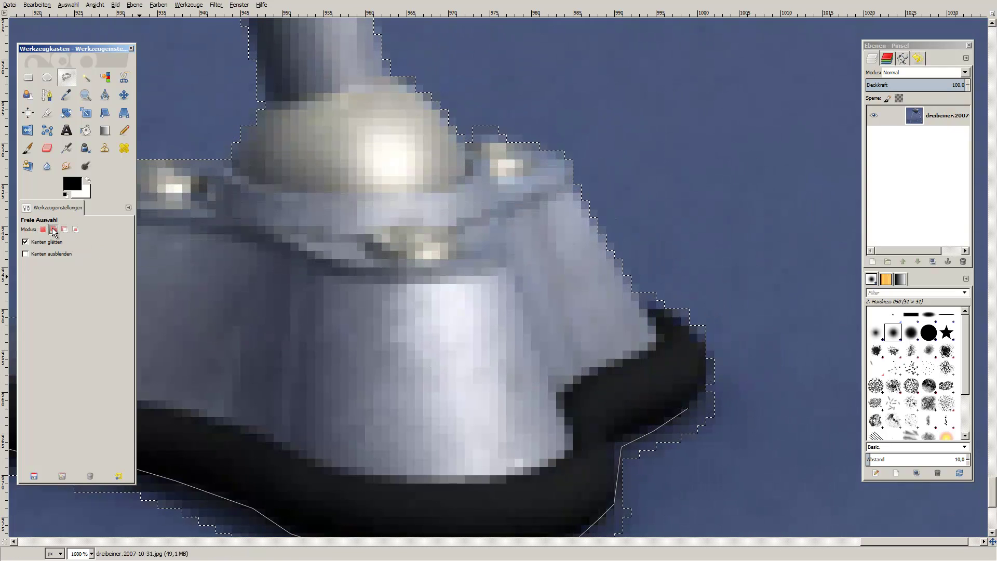
left_click(687, 409)
left_click(705, 390)
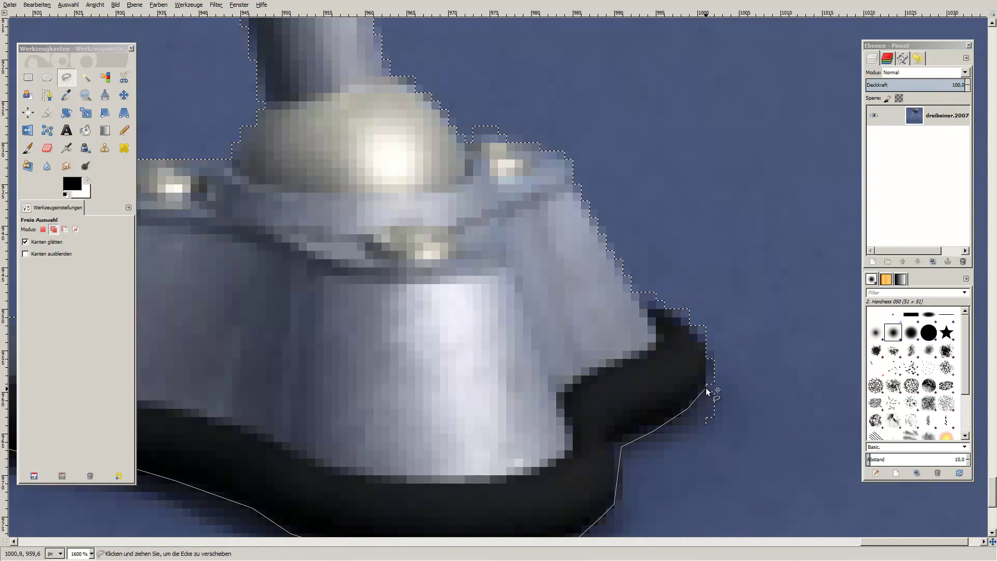
left_click(710, 372)
left_click(706, 354)
left_click(695, 328)
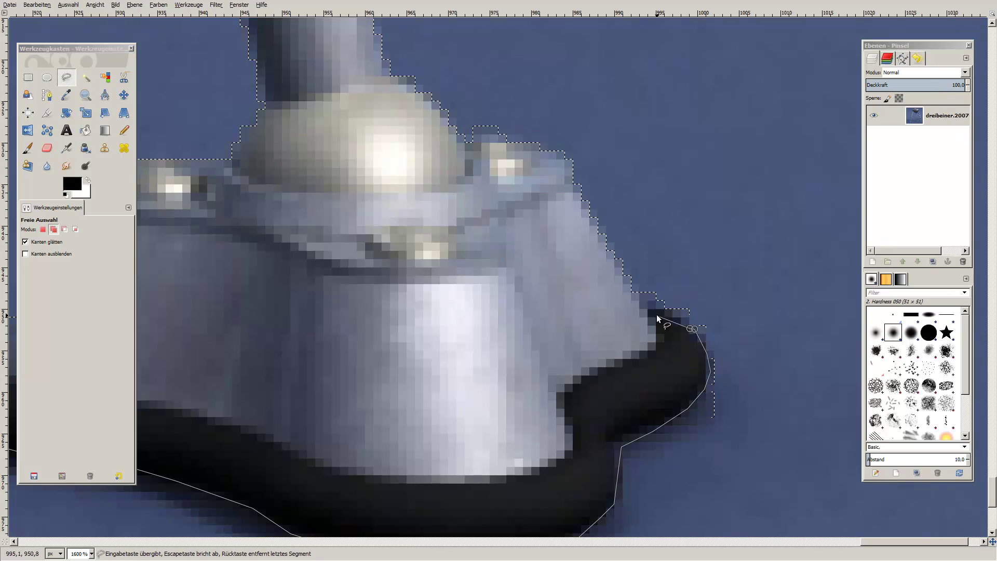
left_click(633, 284)
left_click(746, 492)
Step: Carry the outline through the background around the foot's left tip and close it
scroll(746, 491, "down", 3)
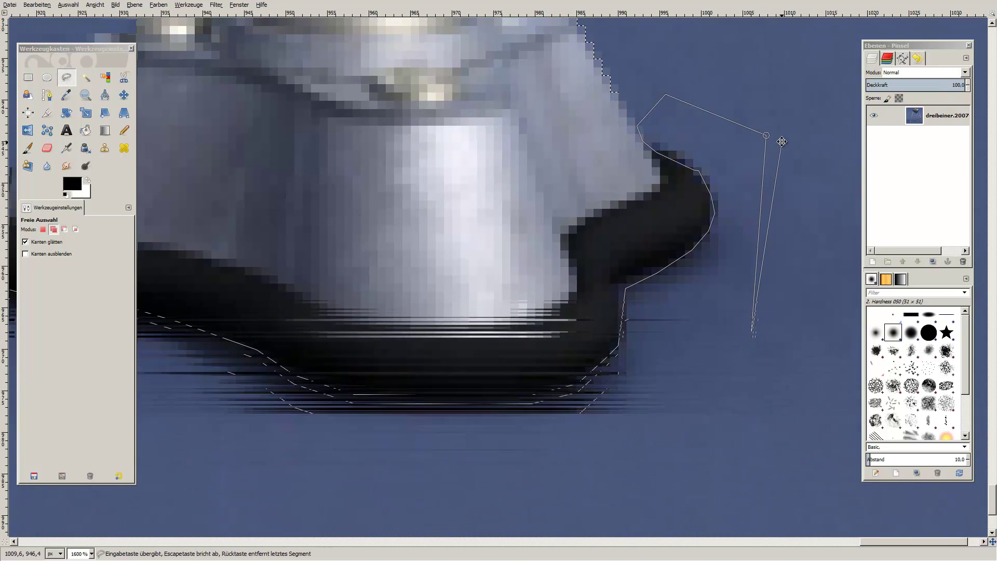
left_click(341, 506)
scroll(260, 461, "left", 10)
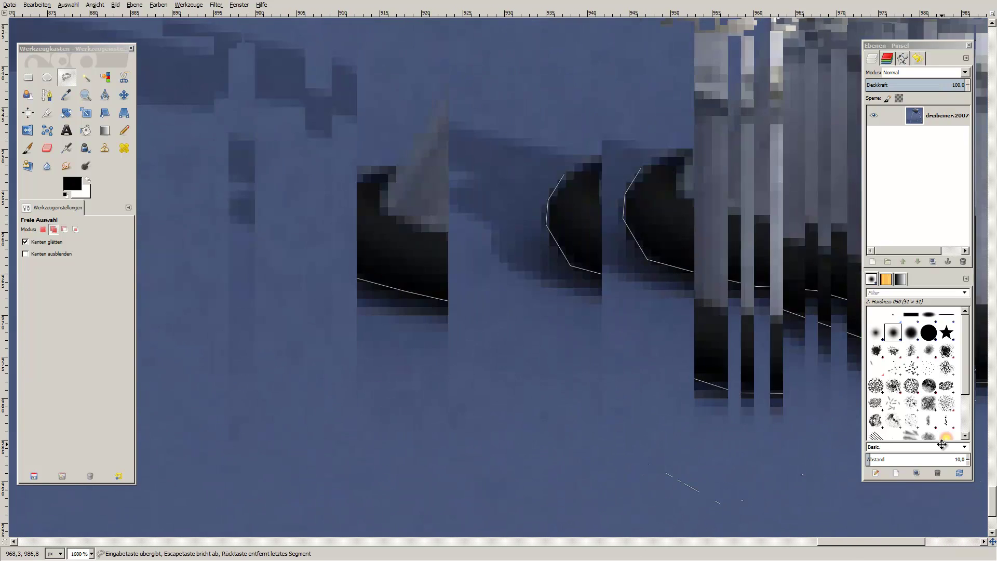
left_click(568, 320)
left_click(472, 203)
left_click(607, 112)
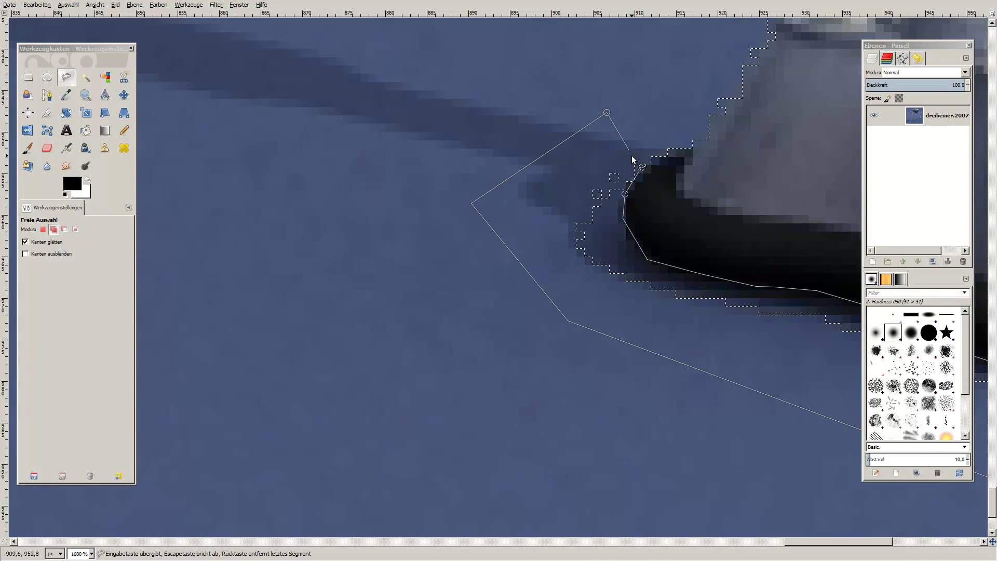
left_click(641, 168)
scroll(622, 223, "down", 2)
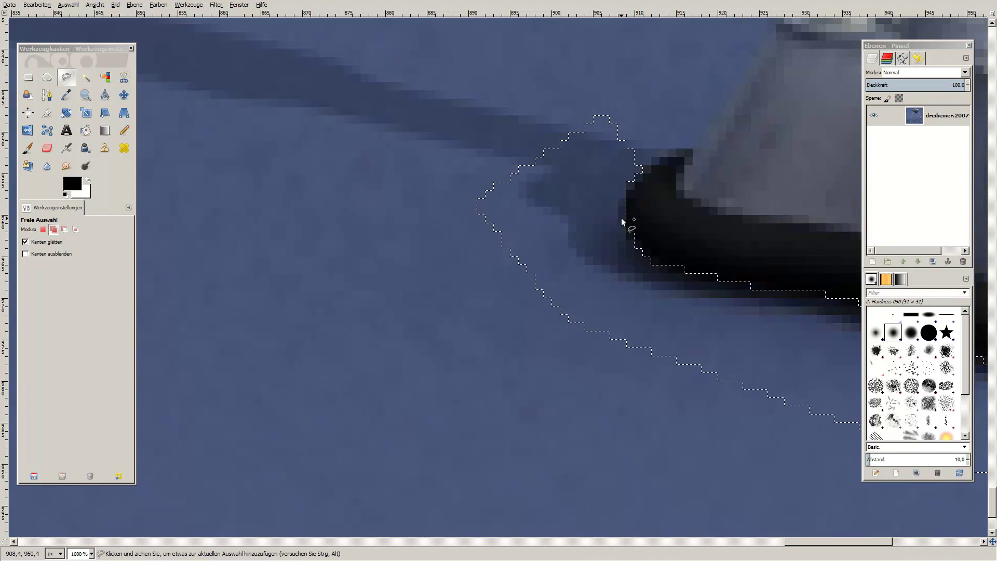
scroll(298, 254, "down", 1)
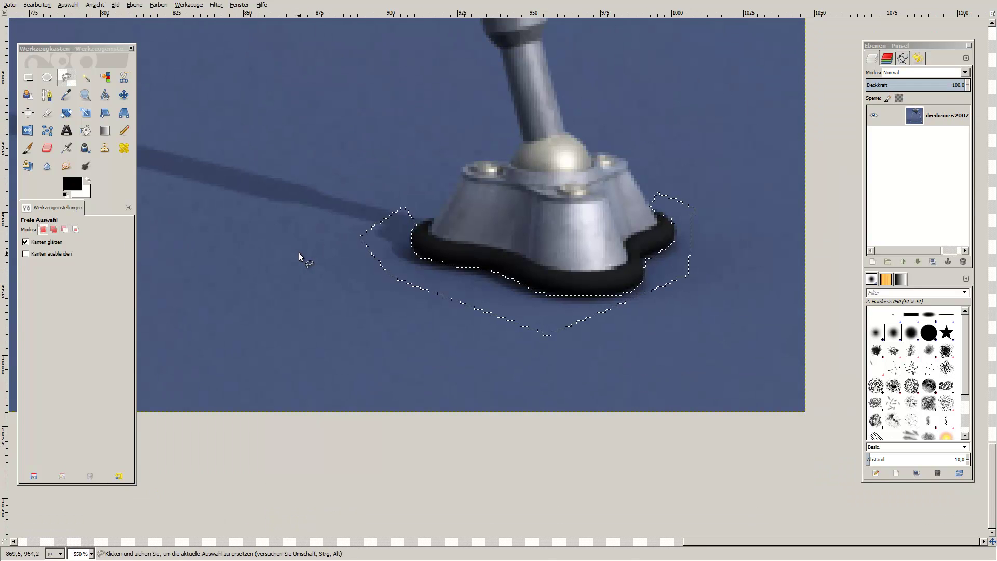
Step: Undo the last Free Select polygon with Bearbeiten > Rückgängig
scroll(229, 208, "down", 3)
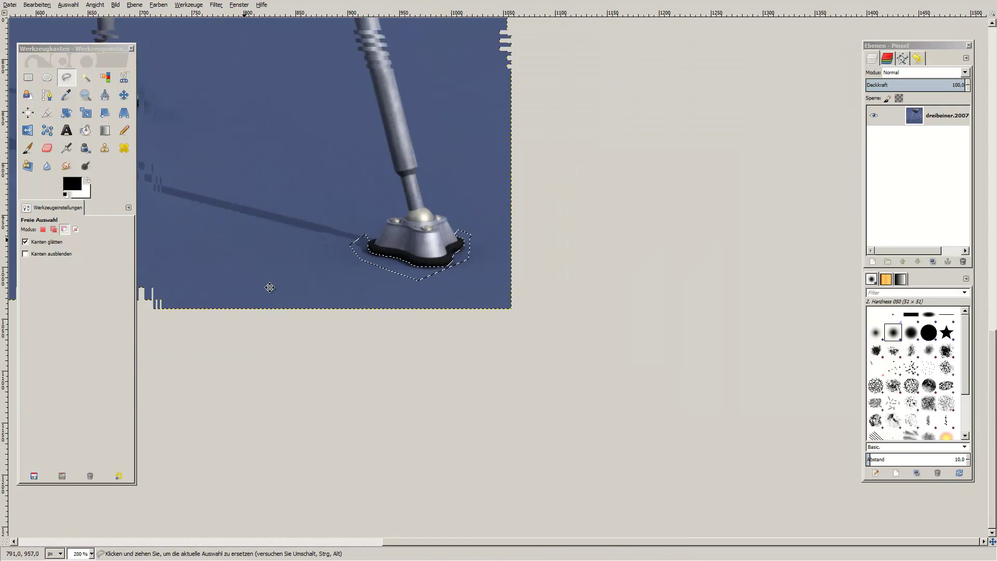
scroll(230, 209, "up", 5)
scroll(229, 209, "left", 4)
left_click(52, 6)
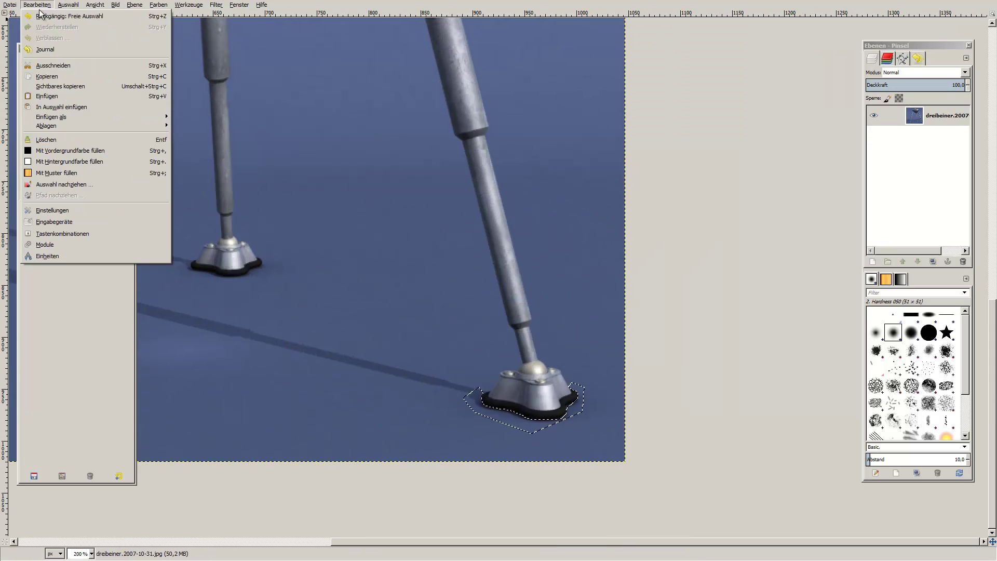
left_click(40, 18)
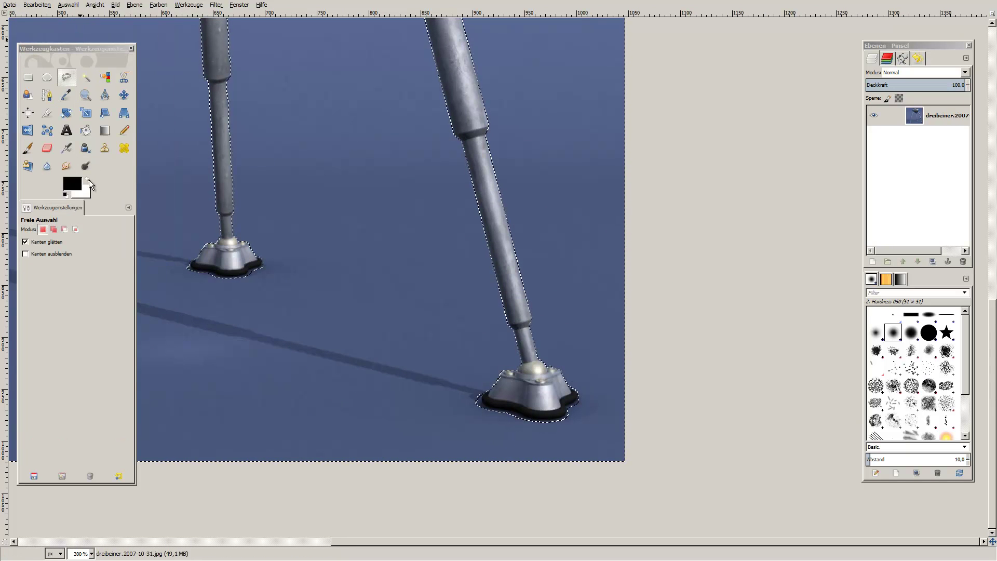
Step: Zoom to 1100% on the right foot and set Free Select to Add mode
scroll(528, 404, "up", 2, "ctrl")
scroll(534, 406, "up", 4, "ctrl")
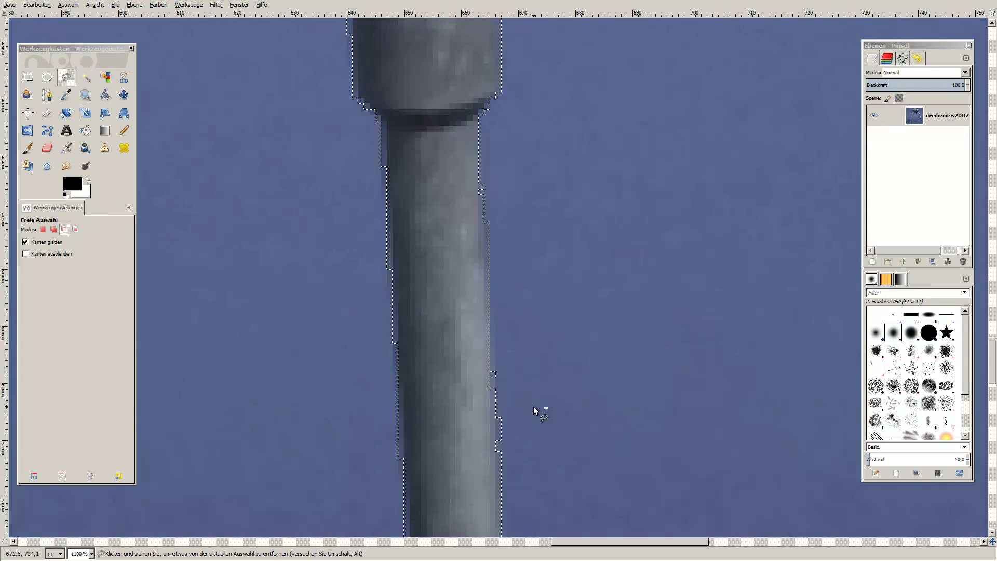
scroll(517, 400, "down", 1, "ctrl")
scroll(513, 394, "down", 5)
scroll(499, 380, "up", 3)
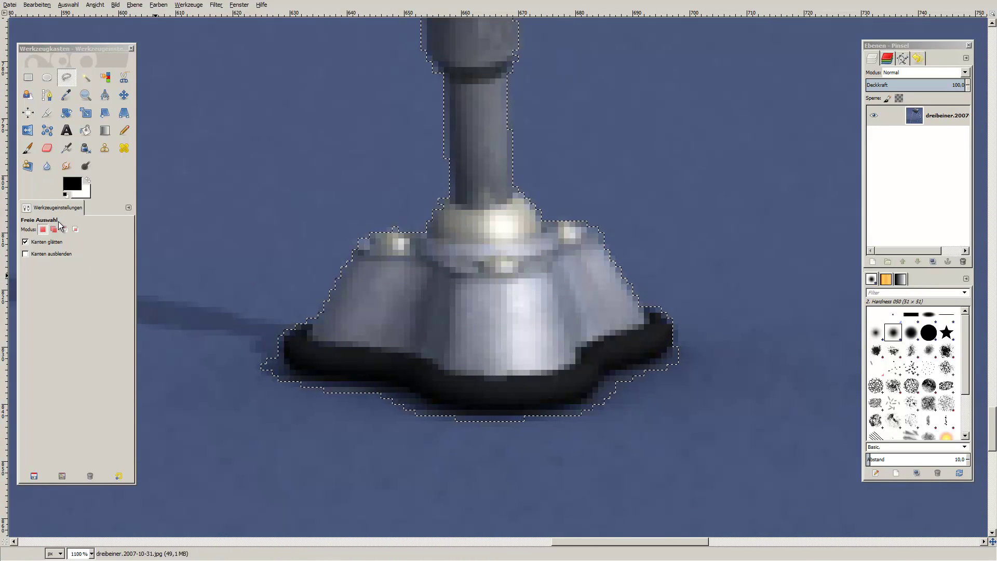
left_click(54, 229)
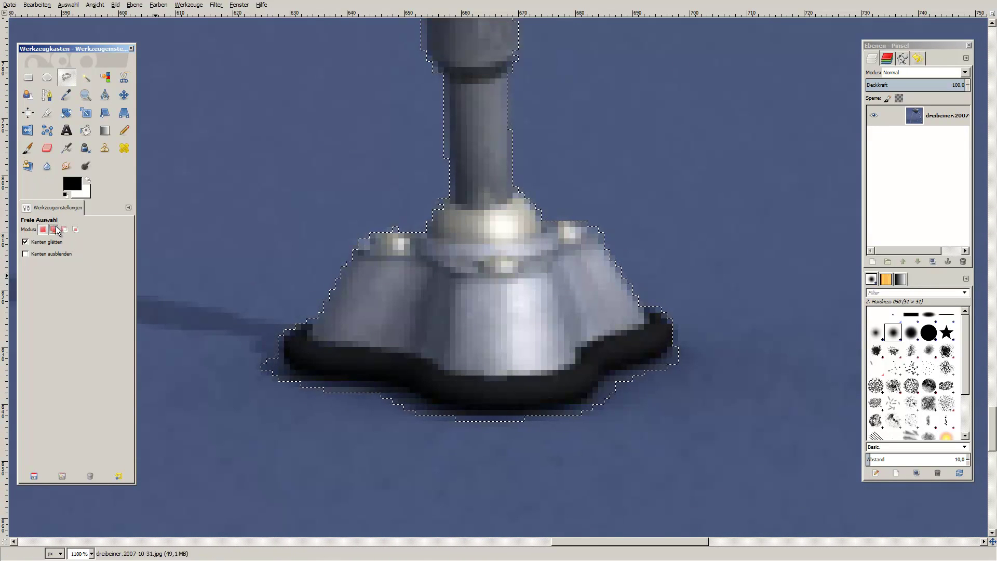
Step: Trace the foot's dark rim from its left edge along the bottom to the right corner
left_click(284, 336)
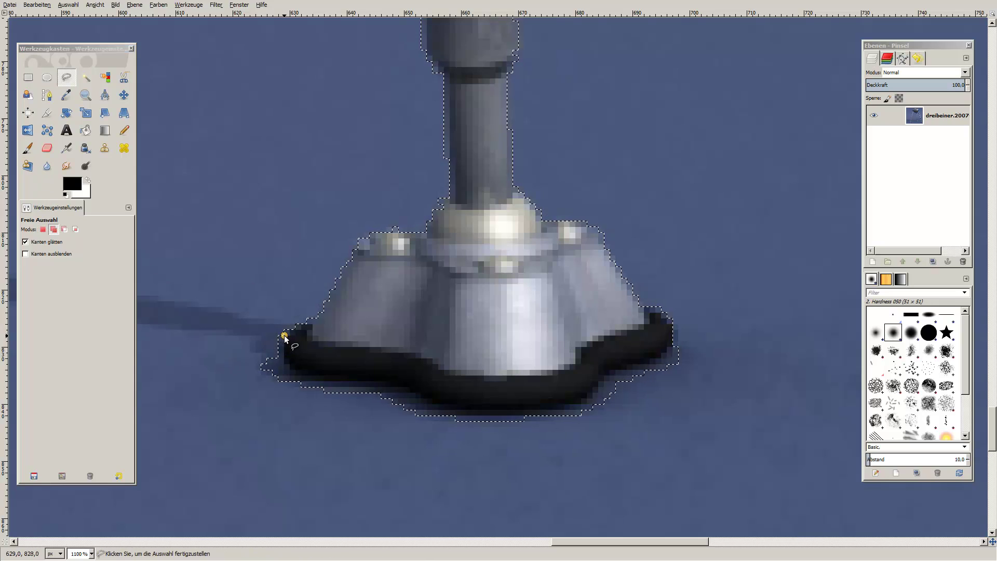
left_click(293, 373)
left_click(317, 378)
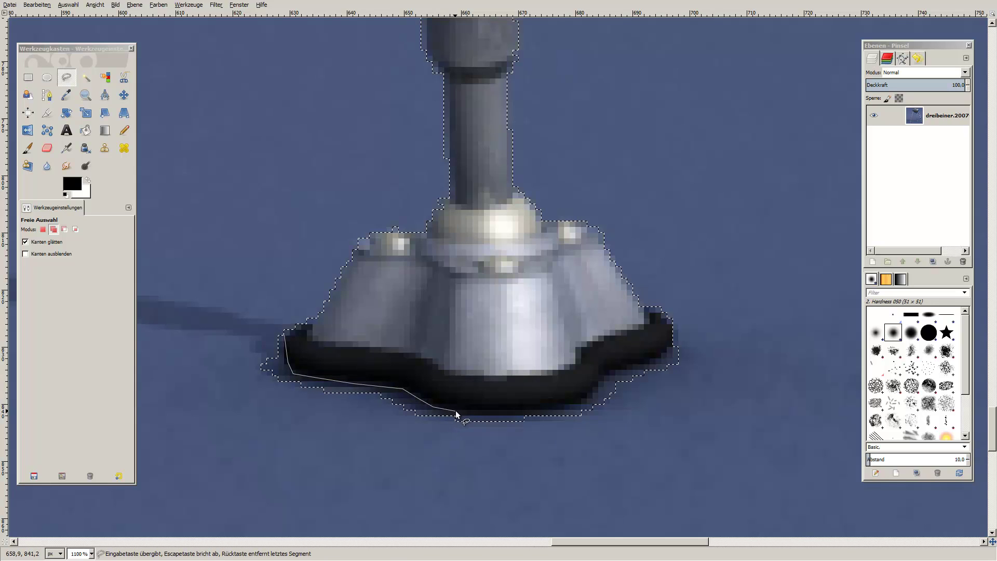
left_click(498, 412)
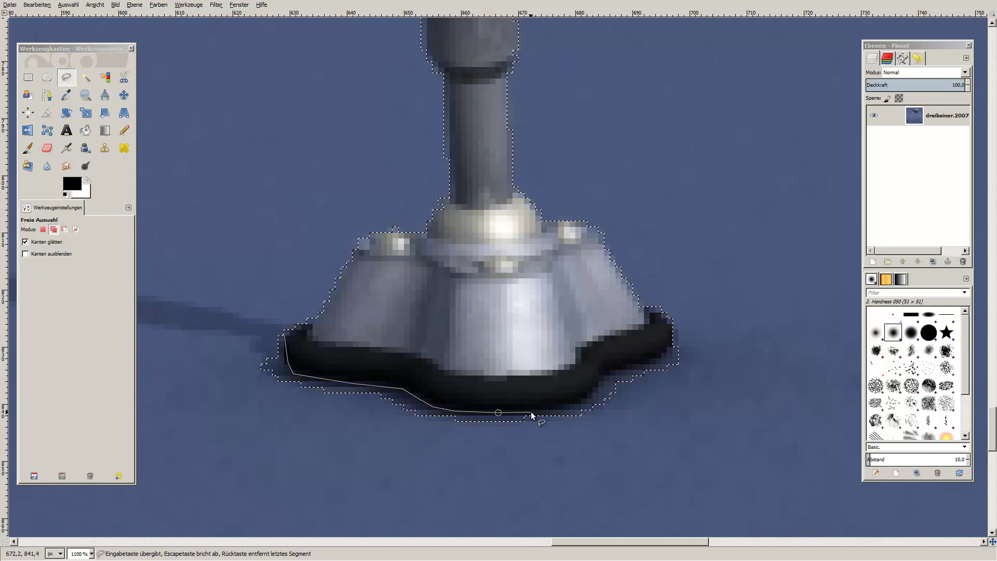
left_click(562, 408)
left_click(596, 392)
left_click(618, 369)
left_click(651, 365)
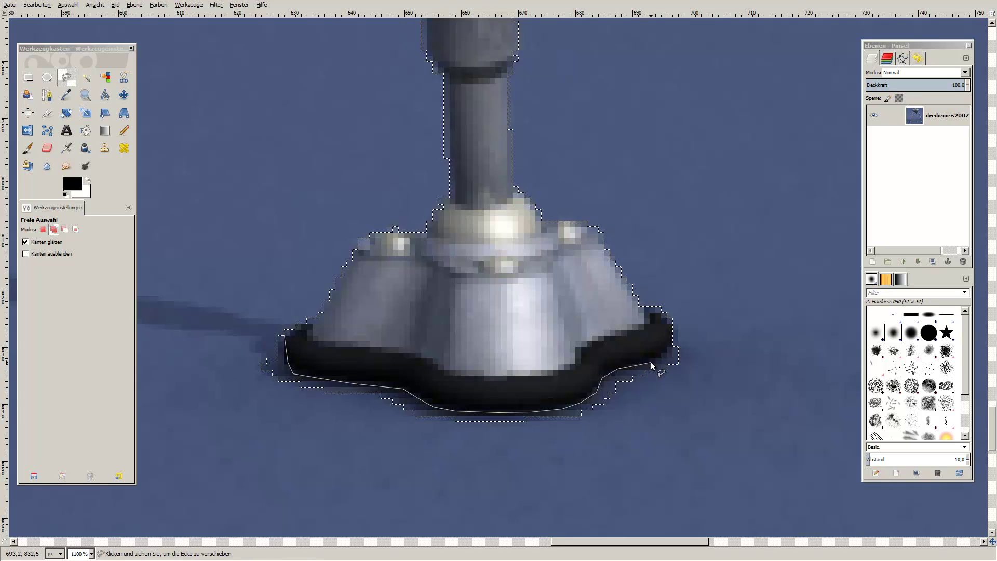
left_click(672, 344)
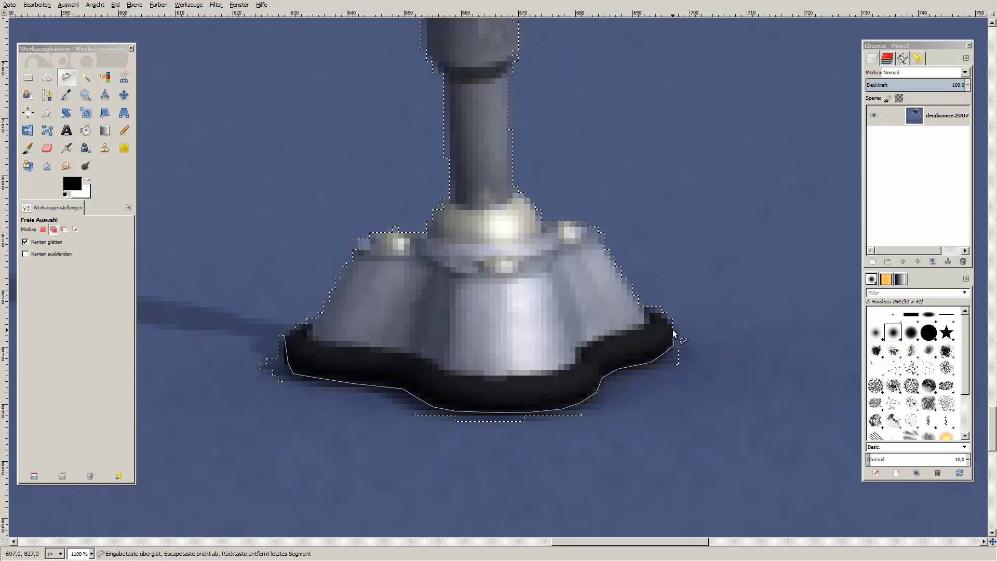
Step: Carry the outline around the outside of the foot and close it at the start
left_click(649, 314)
left_click(645, 288)
left_click(699, 283)
left_click(747, 422)
left_click(395, 497)
left_click(235, 431)
left_click(224, 336)
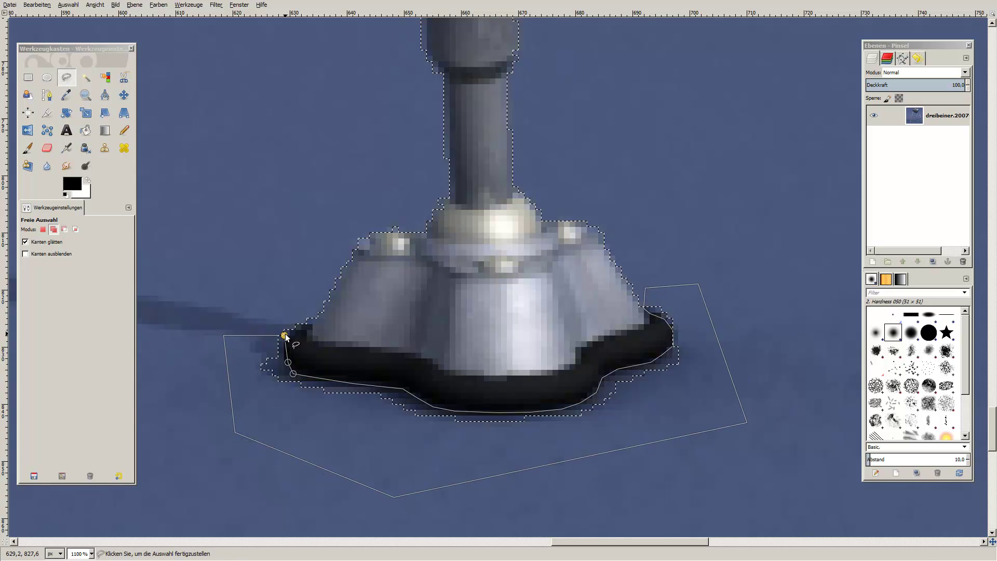
left_click(285, 337)
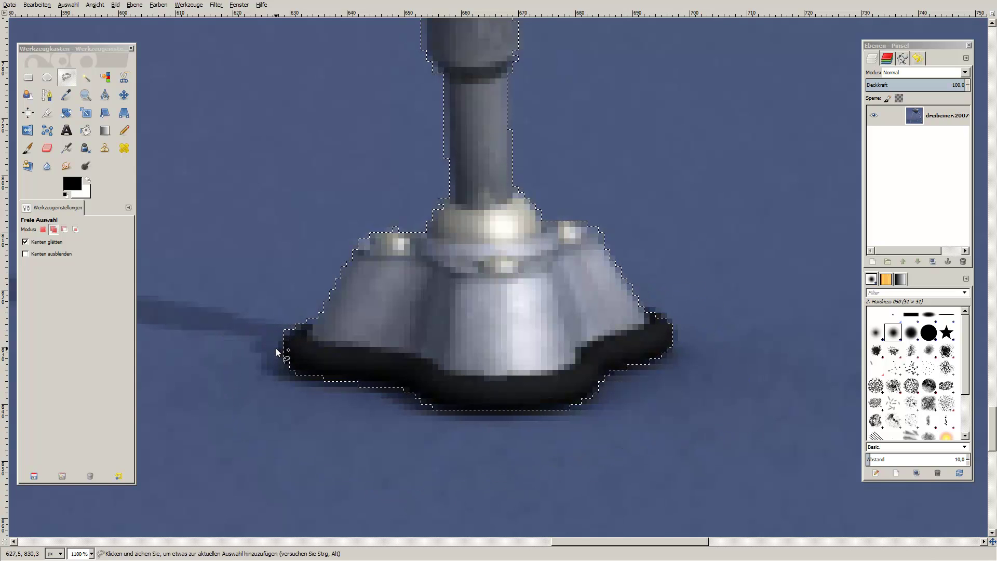
Step: Pan to the next tripod foot and set Free Select to Add mode
scroll(280, 402, "down", 1)
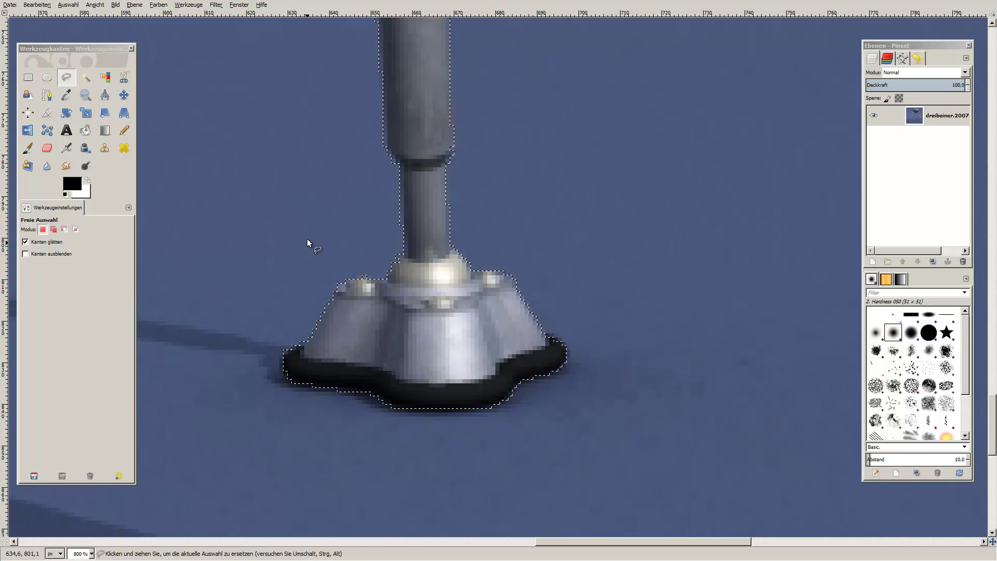
key("space")
scroll(436, 289, "down", 2)
scroll(396, 260, "down", 1)
scroll(365, 283, "down", 2)
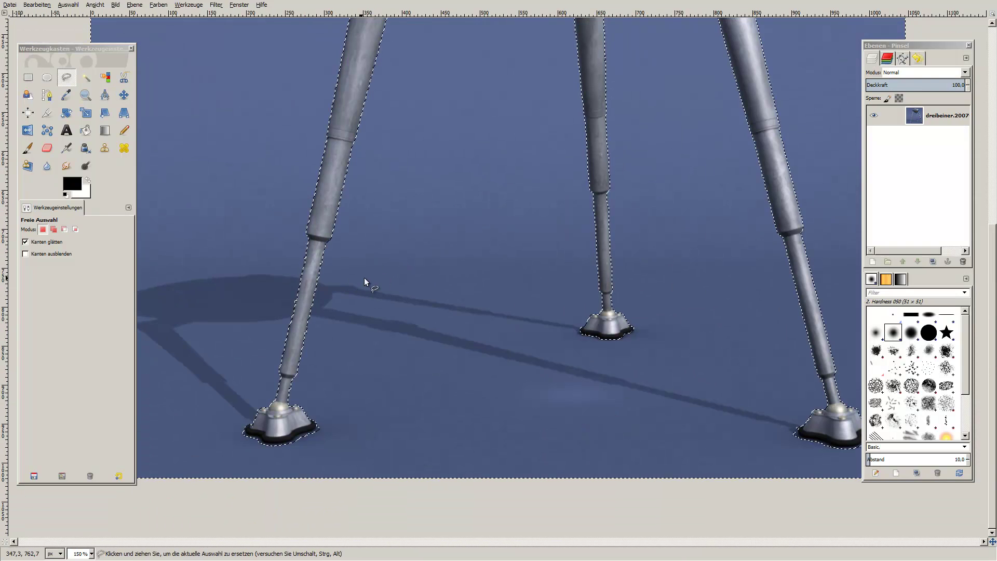
scroll(628, 338, "up", 2)
scroll(616, 322, "up", 2)
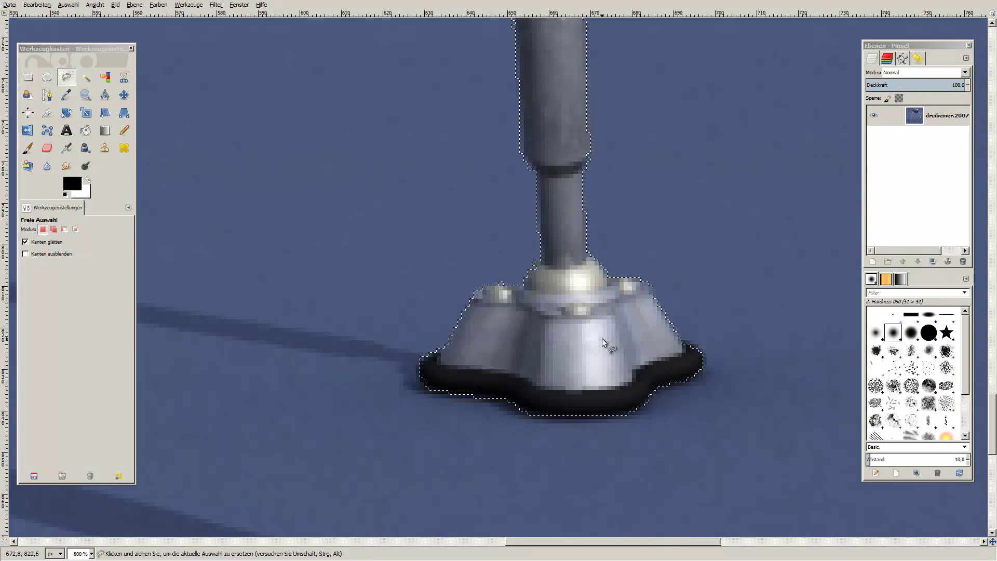
scroll(603, 338, "up", 1)
scroll(656, 404, "down", 2)
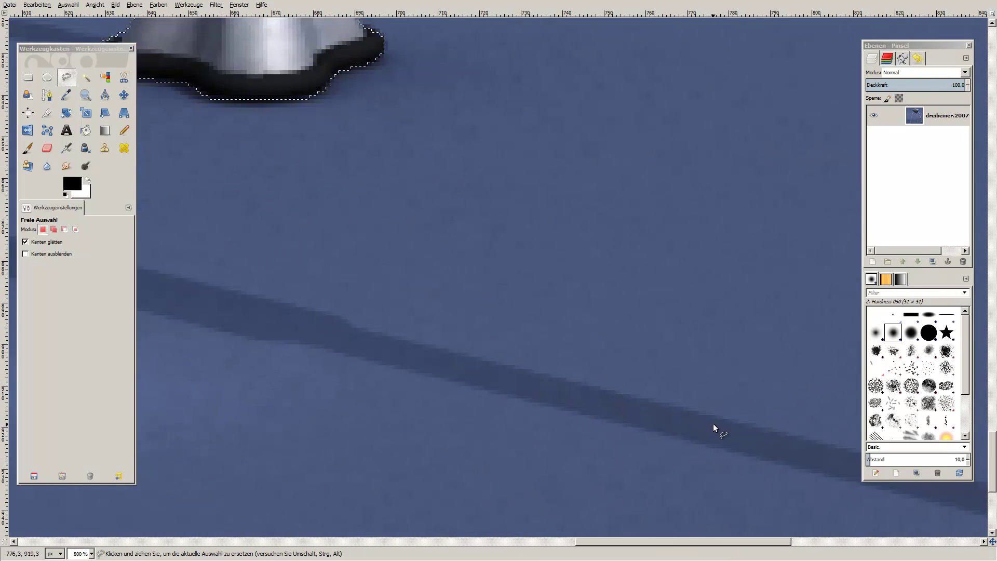
left_click_drag(713, 423, 382, 336)
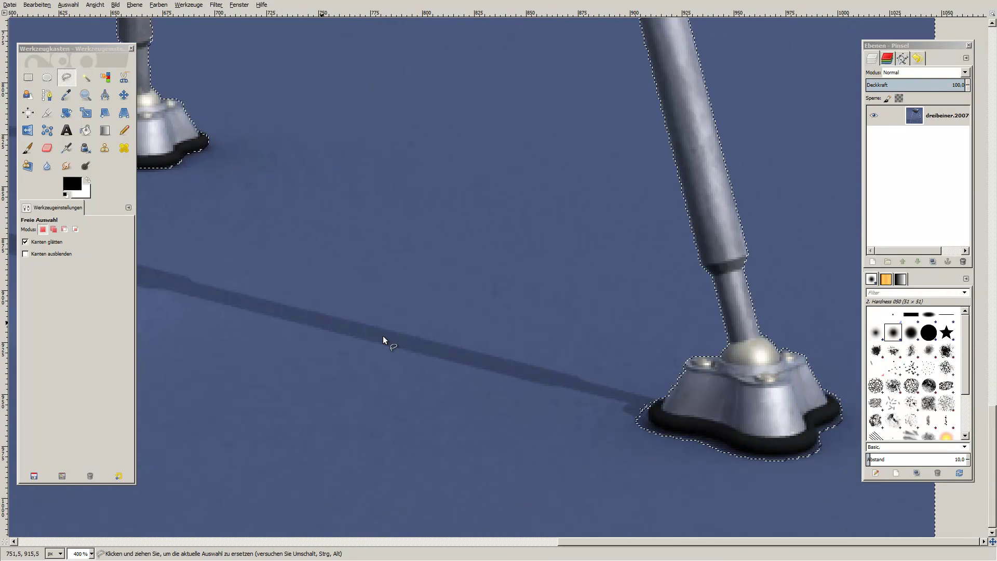
scroll(733, 460, "up", 2, "ctrl")
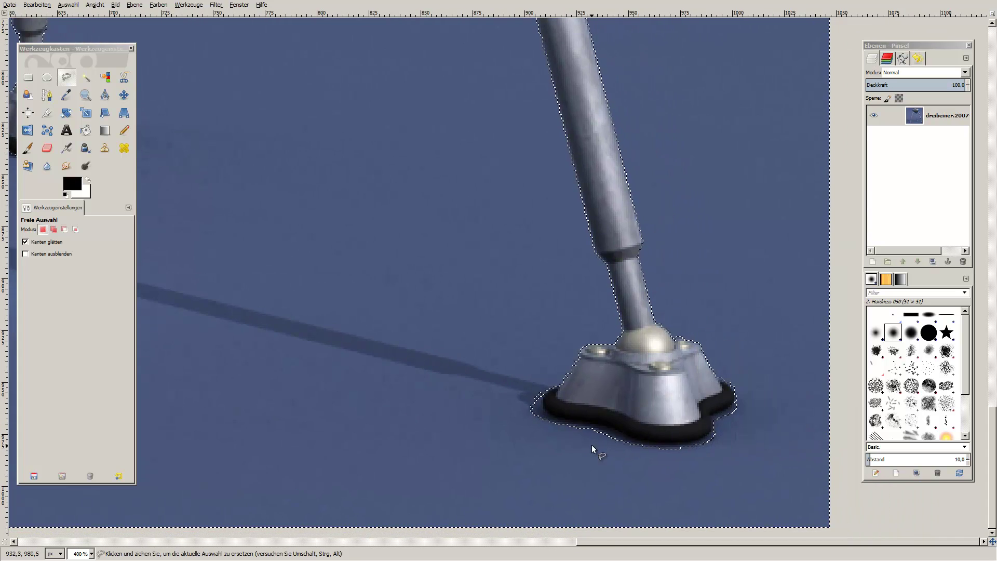
scroll(587, 442, "up", 2, "ctrl")
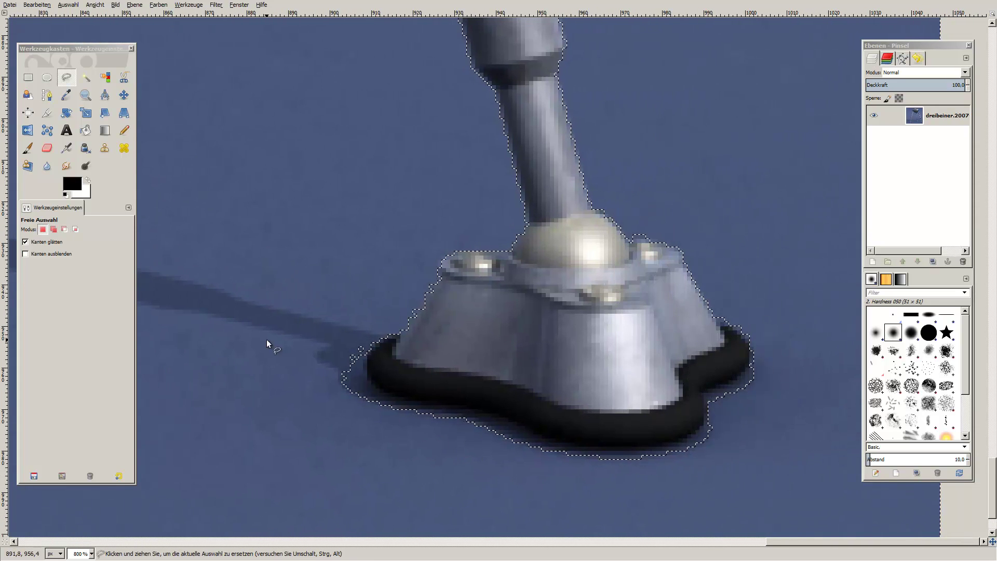
left_click(51, 229)
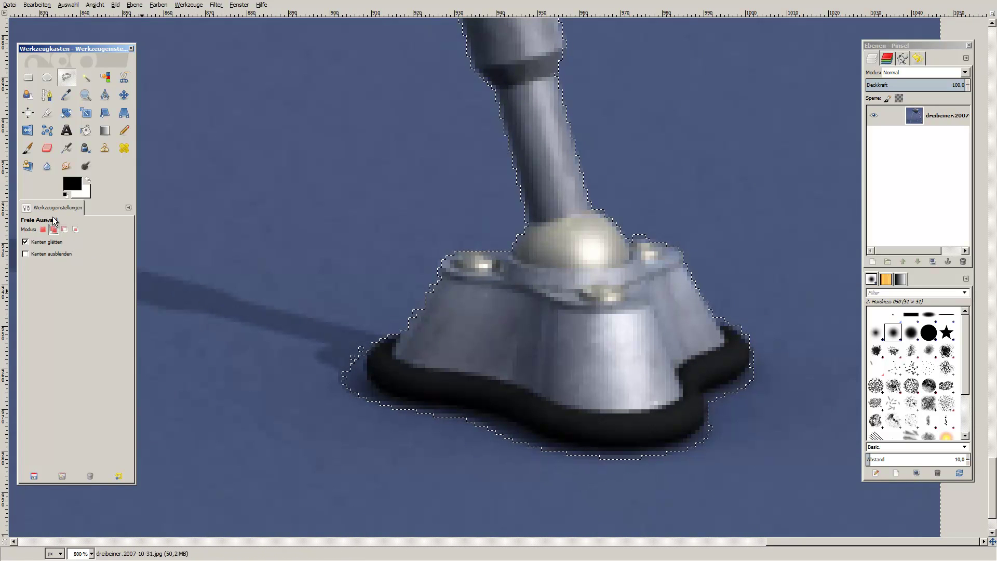
Step: Trace this foot's dark rim from its left edge along the bottom to the right end
left_click(370, 343)
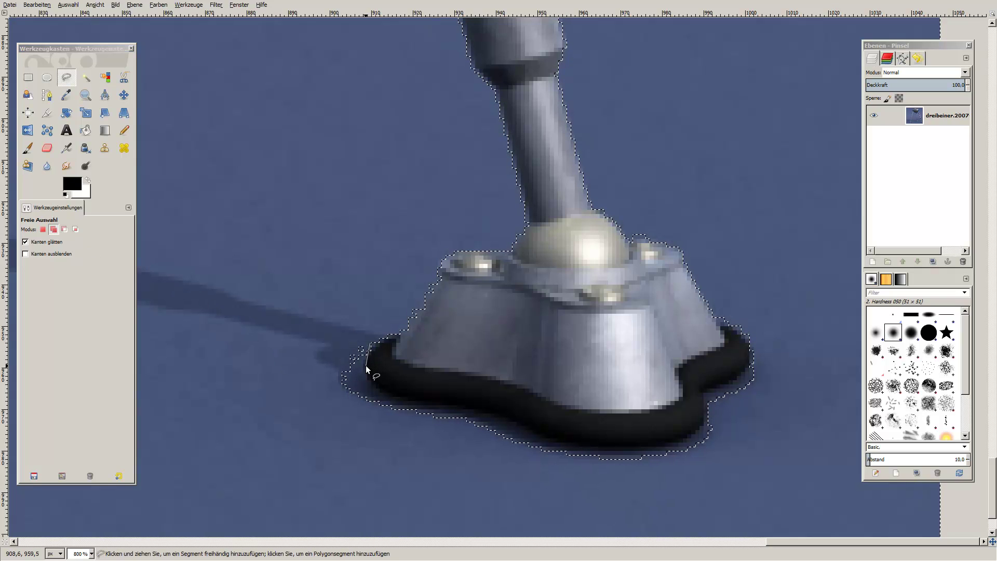
left_click(372, 378)
left_click_drag(392, 394, 478, 410)
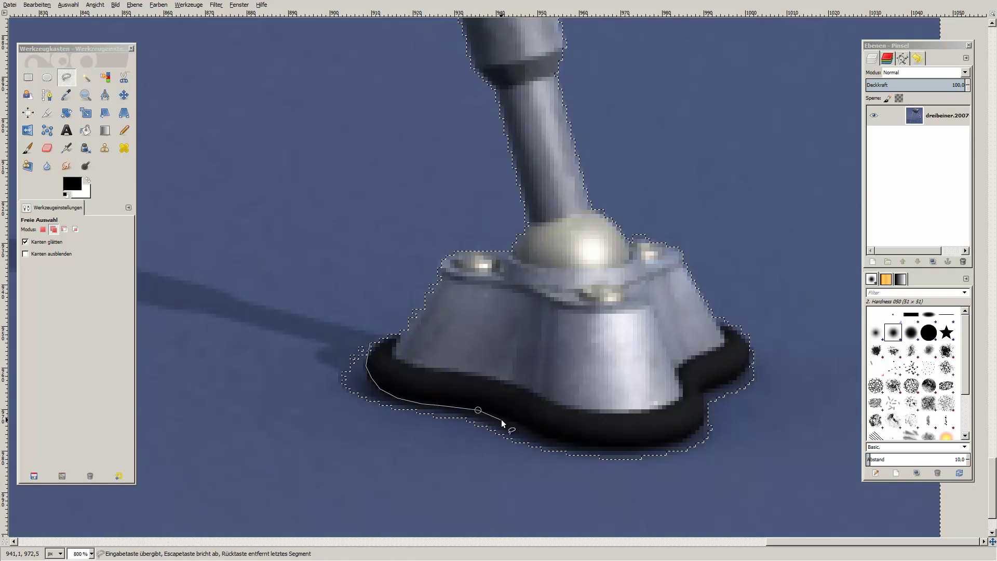
left_click_drag(478, 410, 540, 439)
left_click(659, 445)
left_click(696, 428)
left_click(702, 387)
left_click(720, 384)
Step: Continue up the foot's right edge, around its outside, and close the polygon
left_click(740, 373)
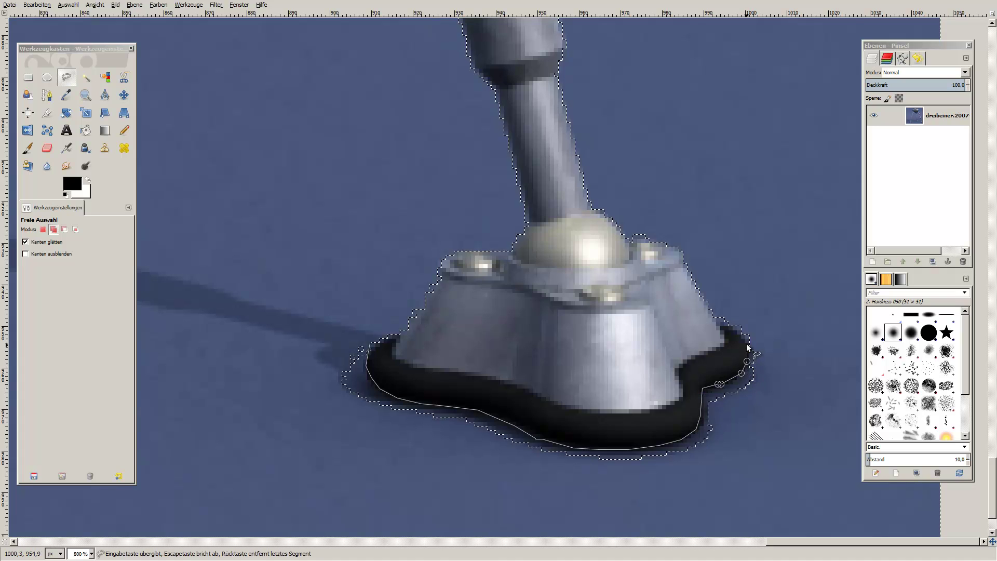
left_click(720, 328)
left_click(768, 315)
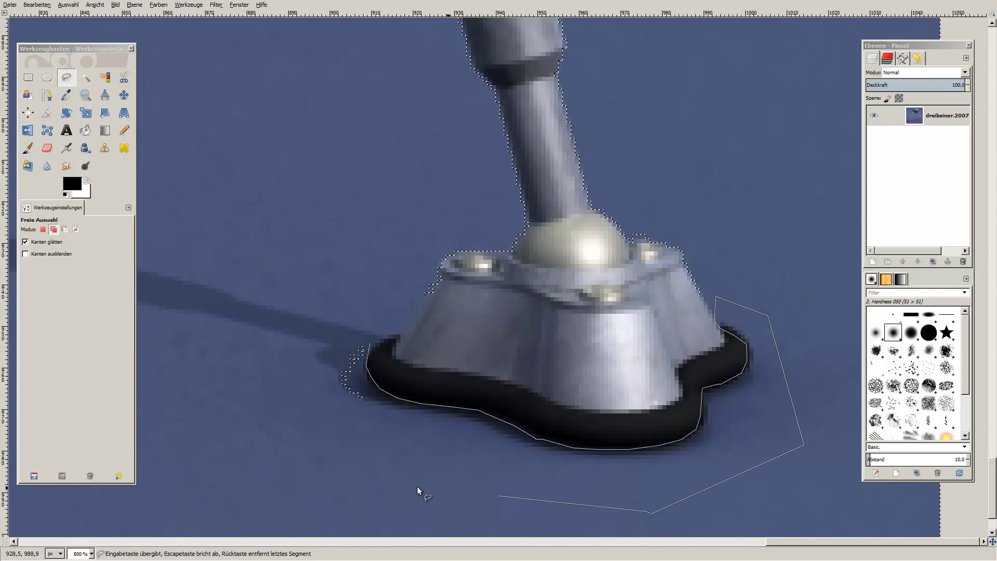
left_click(373, 478)
left_click(267, 380)
left_click(291, 283)
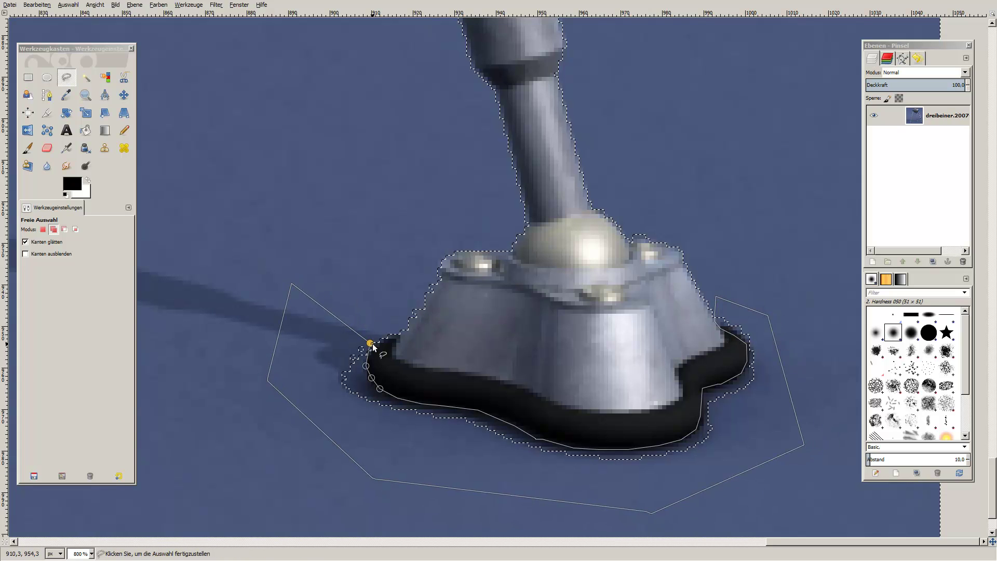
left_click(369, 343)
scroll(303, 384, "down", 2)
scroll(297, 387, "down", 2)
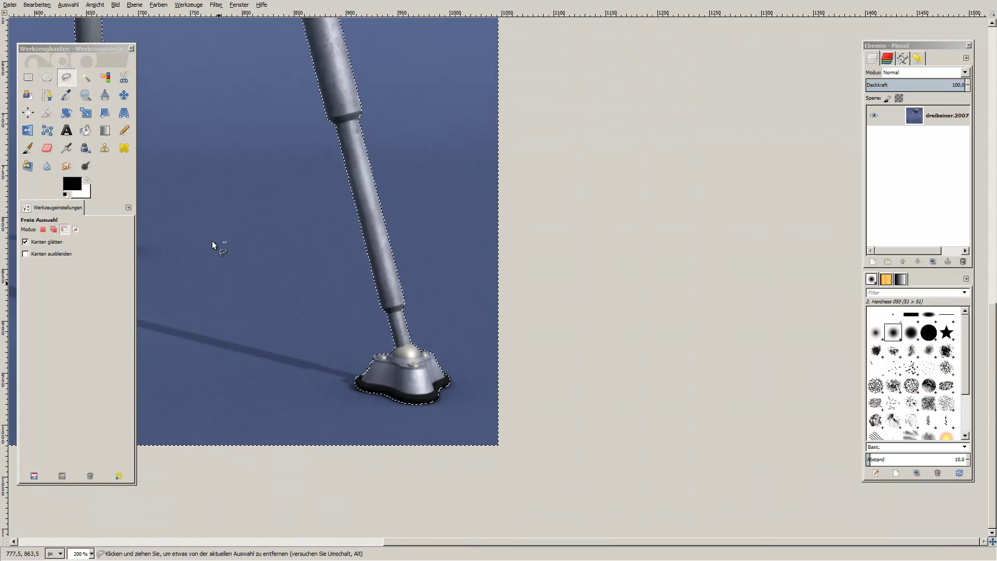
scroll(289, 412, "up", 2)
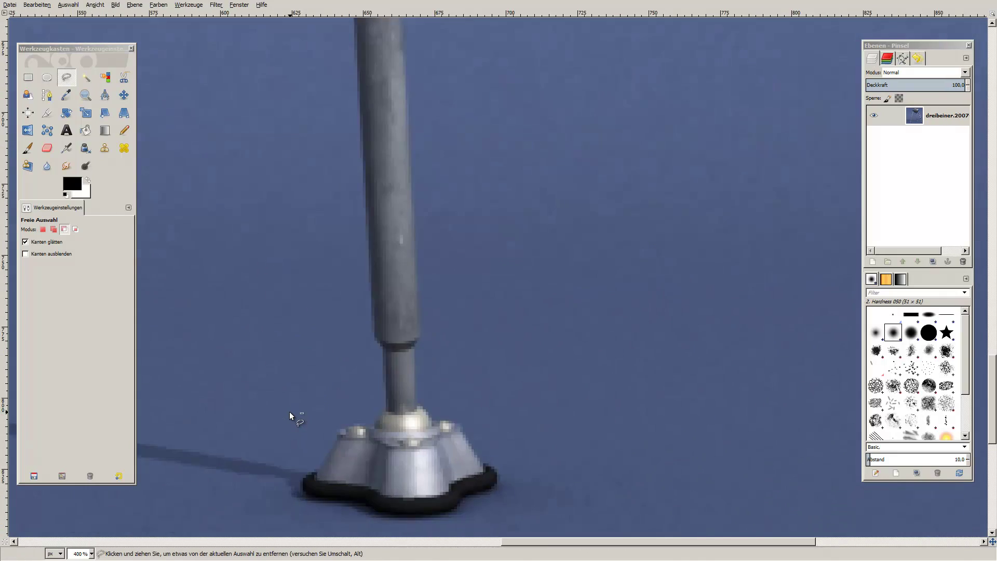
scroll(385, 416, "up", 1)
scroll(358, 278, "up", 2)
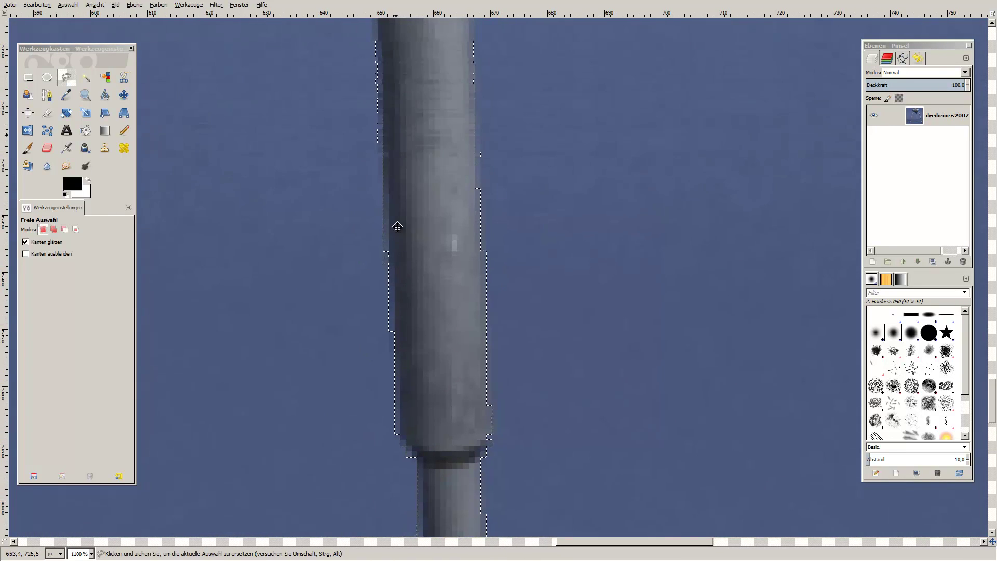
scroll(398, 226, "up", 5)
scroll(400, 110, "up", 5)
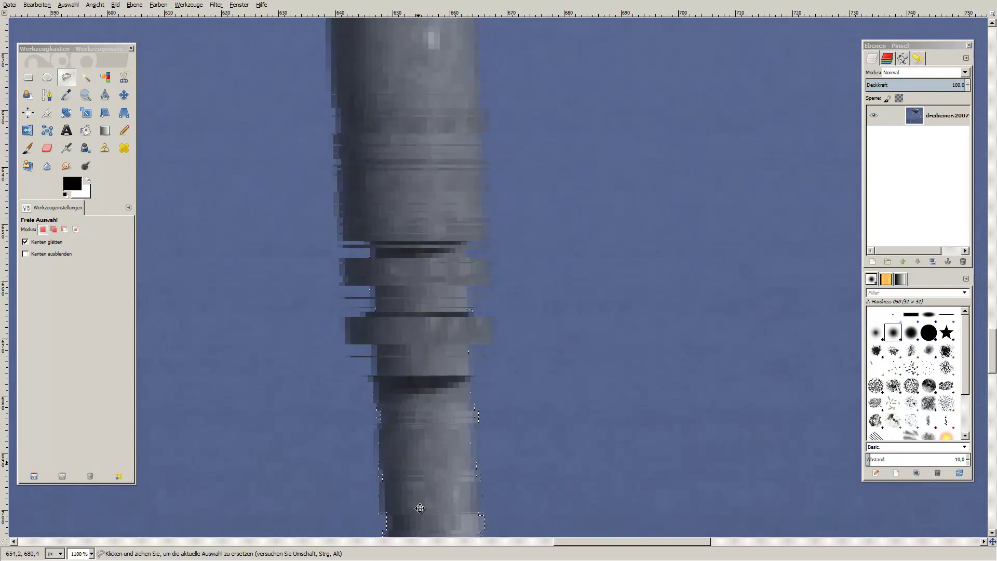
scroll(383, 314, "up", 3)
scroll(399, 415, "up", 3)
scroll(374, 145, "up", 2)
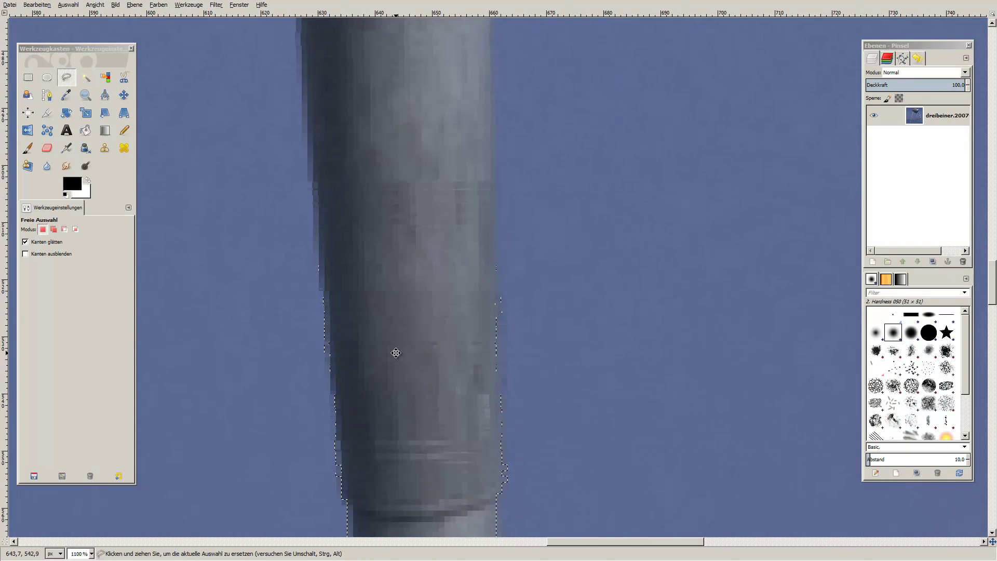
scroll(410, 280, "down", 2)
scroll(410, 262, "down", 3)
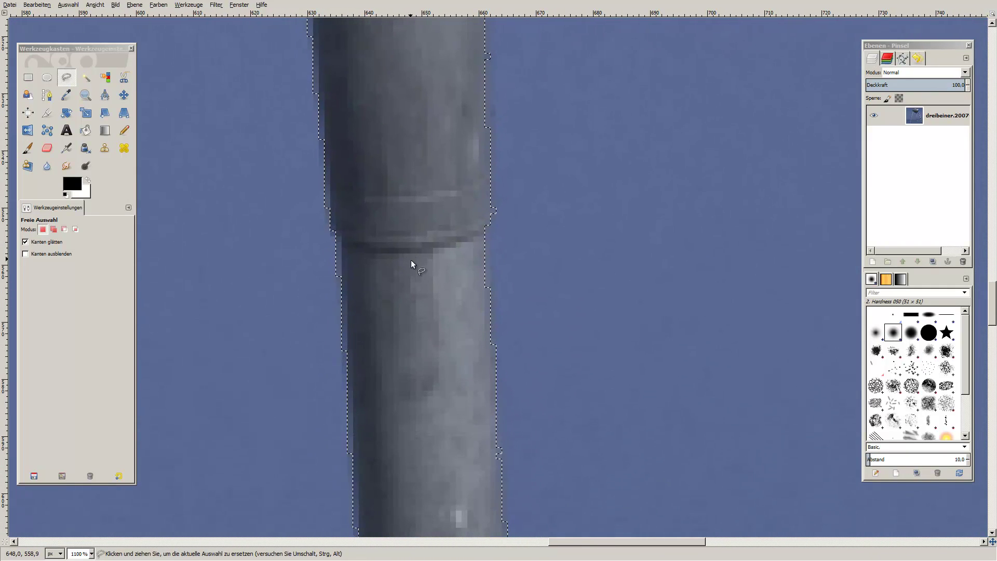
scroll(441, 445, "up", 5)
scroll(437, 348, "up", 3)
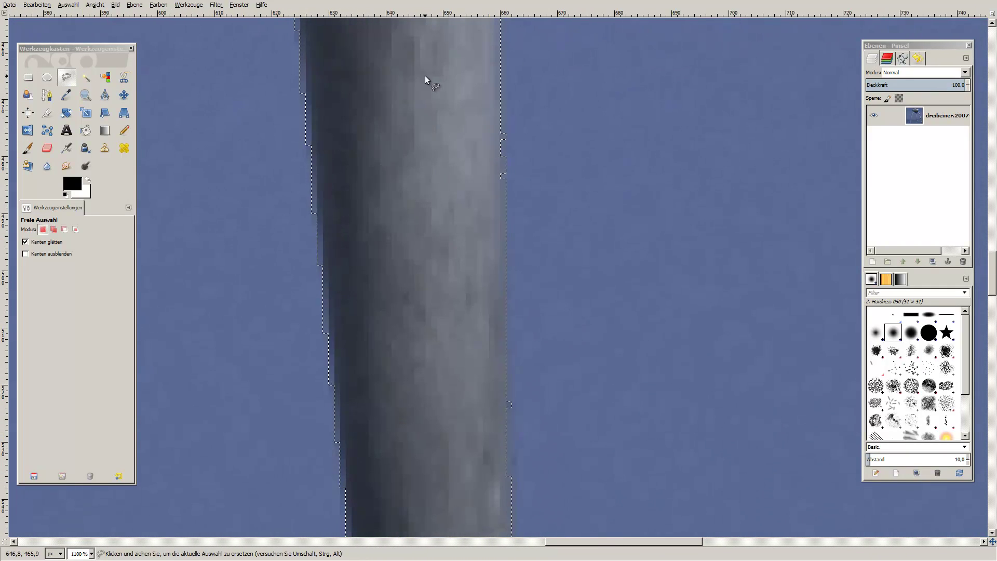
scroll(424, 176, "up", 2)
scroll(422, 156, "up", 2)
scroll(441, 375, "up", 4)
scroll(434, 306, "up", 4)
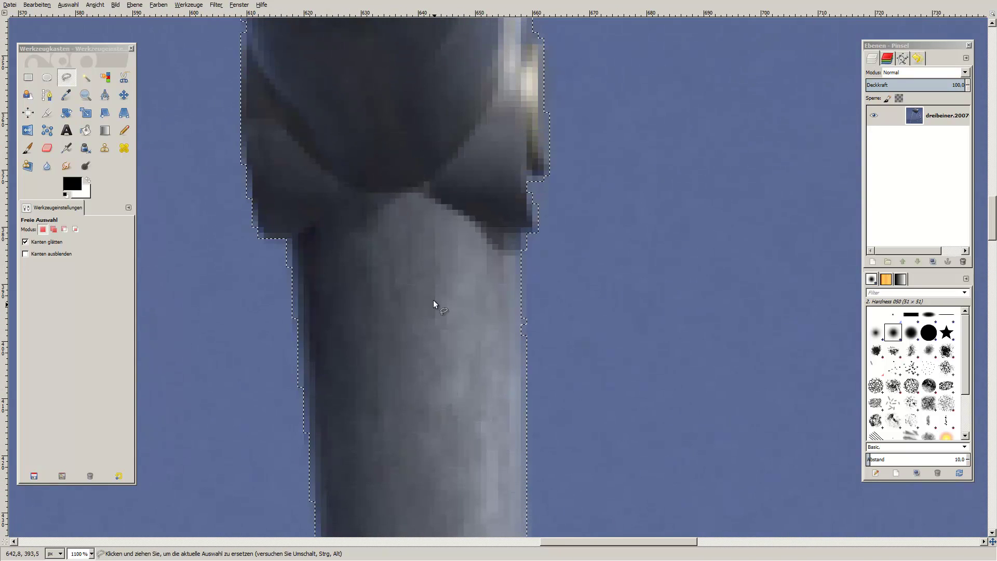
scroll(410, 259, "up", 4)
scroll(379, 179, "up", 2)
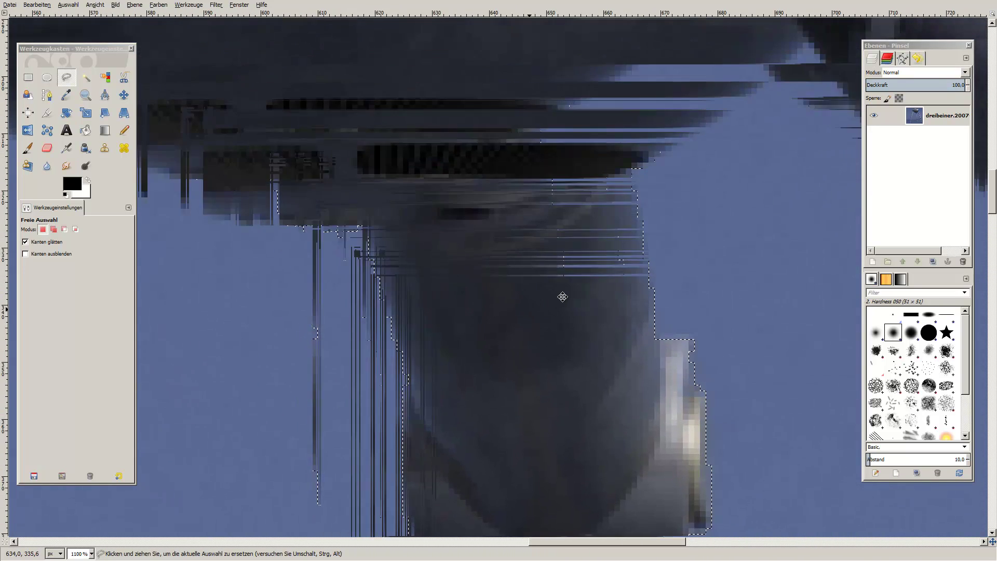
scroll(522, 264, "left", 3)
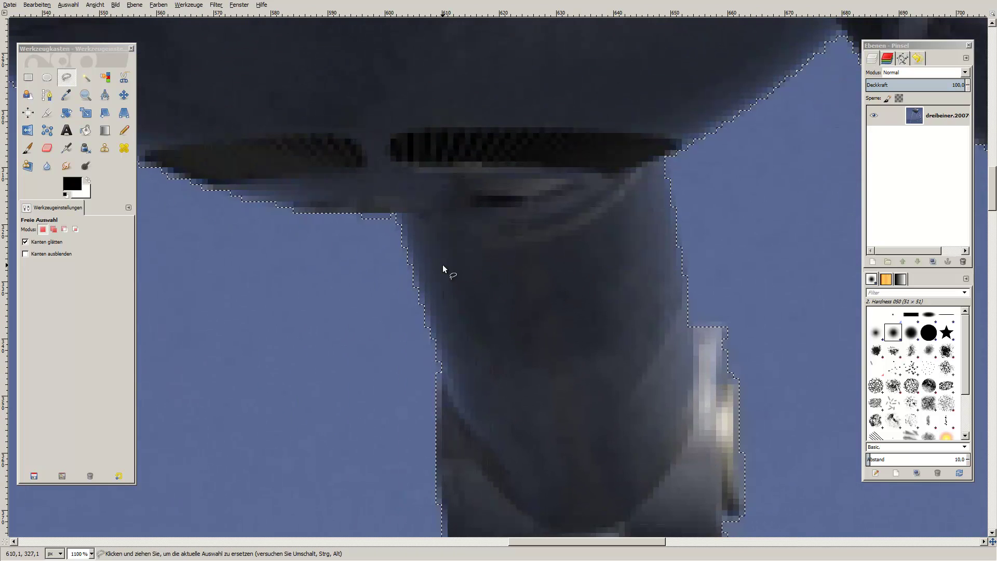
scroll(723, 299, "left", 3)
scroll(559, 241, "up", 2)
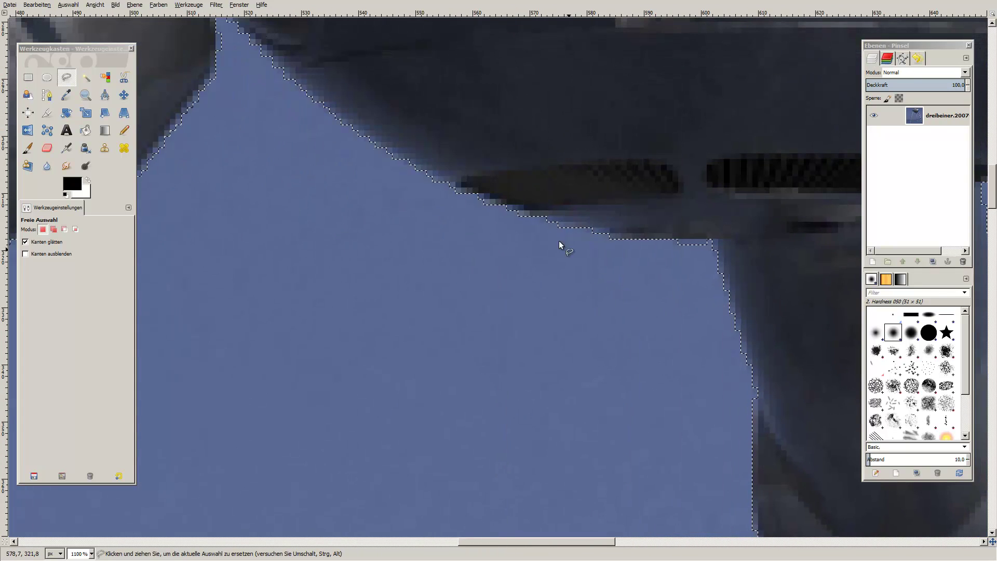
scroll(574, 238, "left", 5)
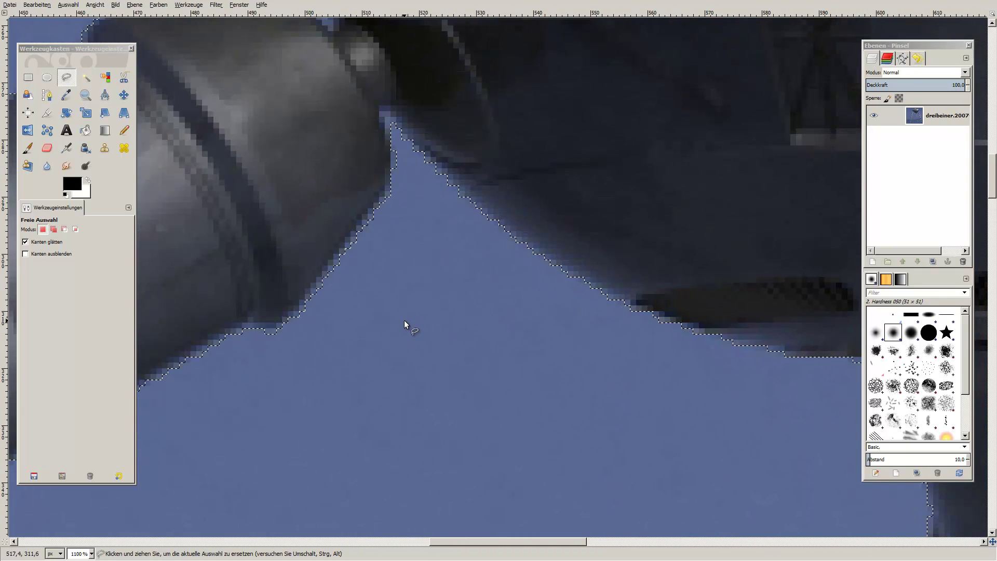
scroll(434, 216, "up", 3)
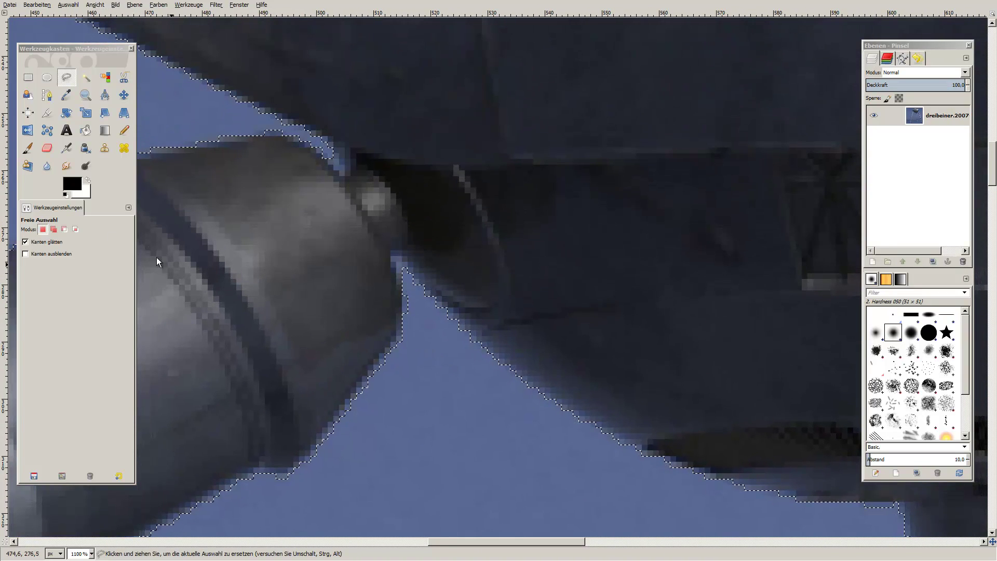
Step: In Add mode, outline and add the blue gap beside the clamp
left_click(52, 230)
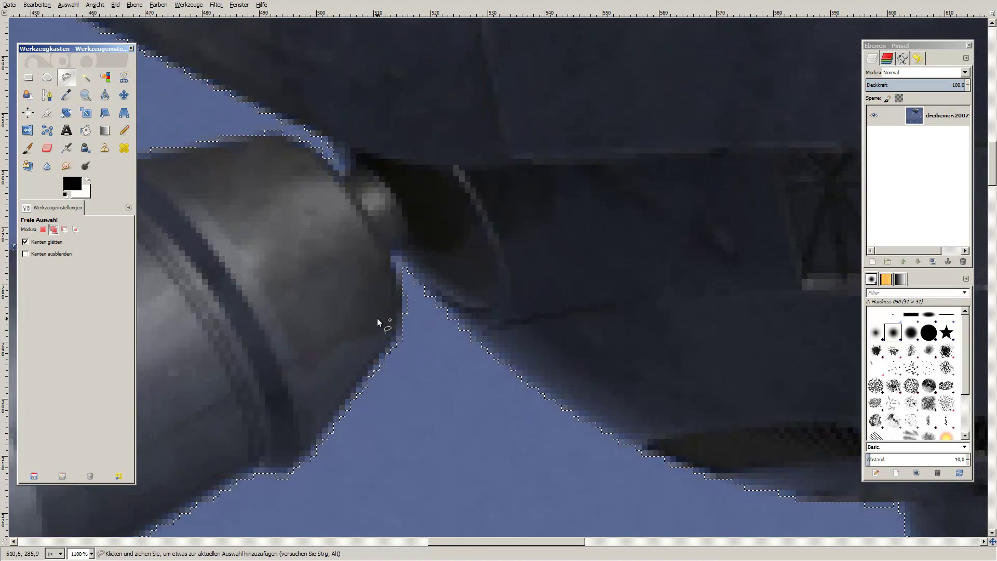
left_click(402, 320)
left_click(403, 293)
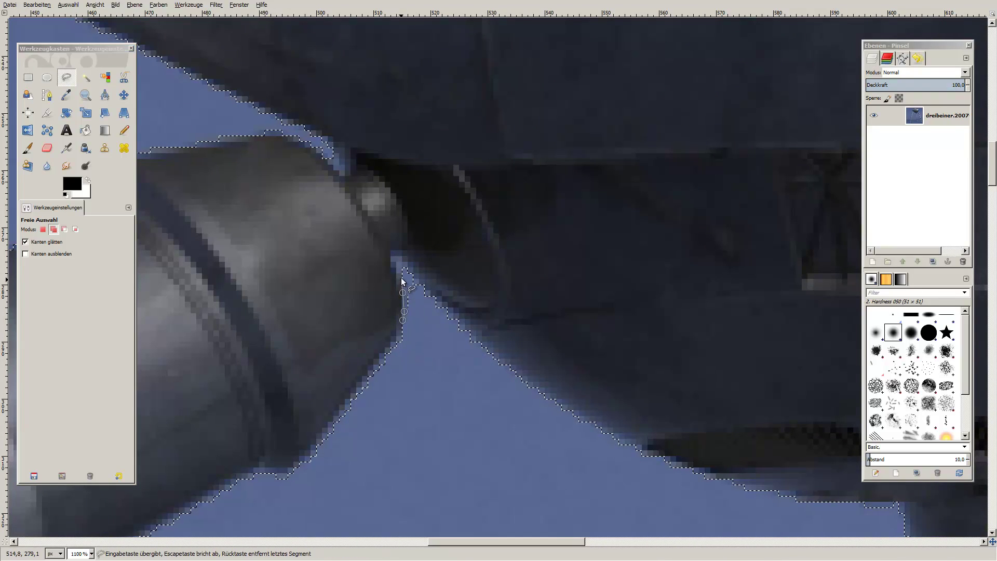
left_click(390, 258)
left_click(419, 281)
left_click(431, 296)
left_click(442, 347)
left_click(415, 336)
left_click(403, 321)
Step: Outline and add the blue sliver above the leg tube next to the clamp
scroll(389, 278, "up", 3)
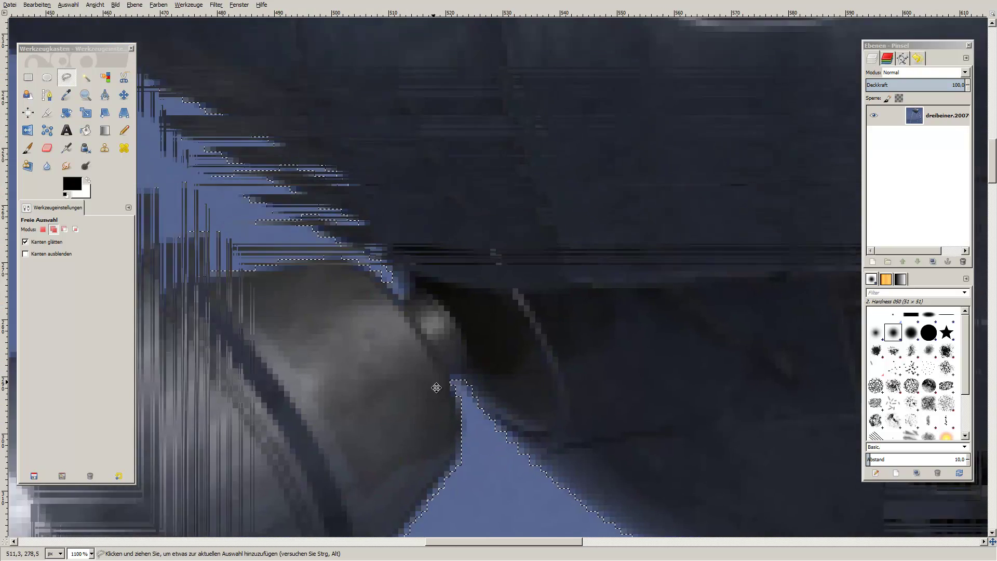
scroll(434, 389, "left", 2)
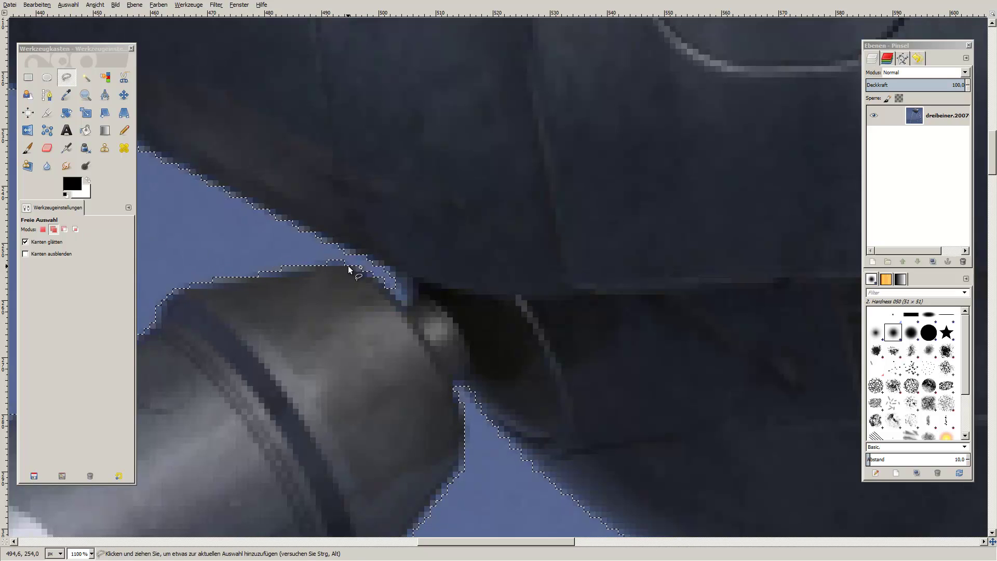
left_click(348, 266)
left_click(389, 291)
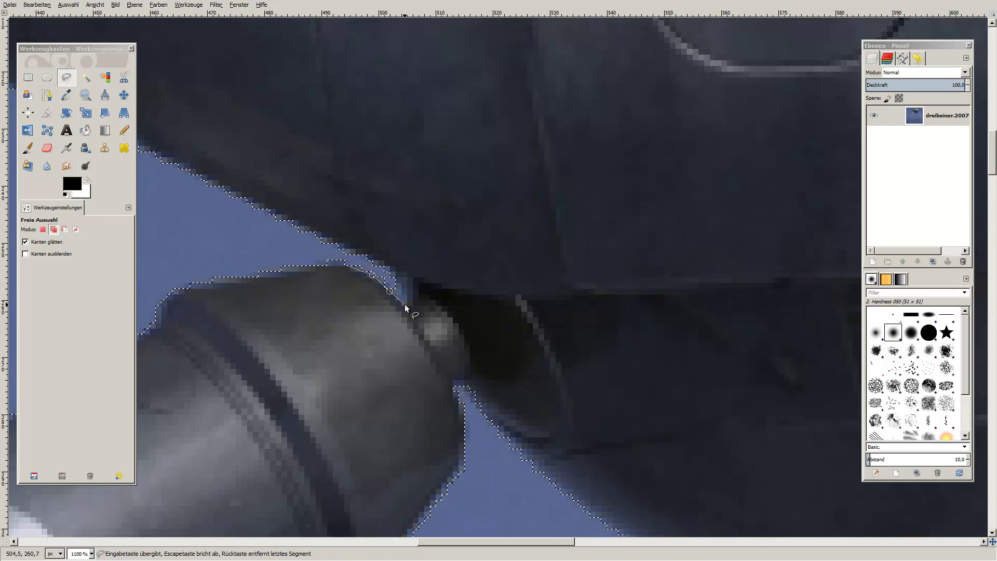
left_click(404, 305)
left_click(409, 300)
left_click(348, 267)
Step: Zoom onto the upper leg joint and invert the selection with Auswahl > Invertieren
scroll(396, 413, "down", 5)
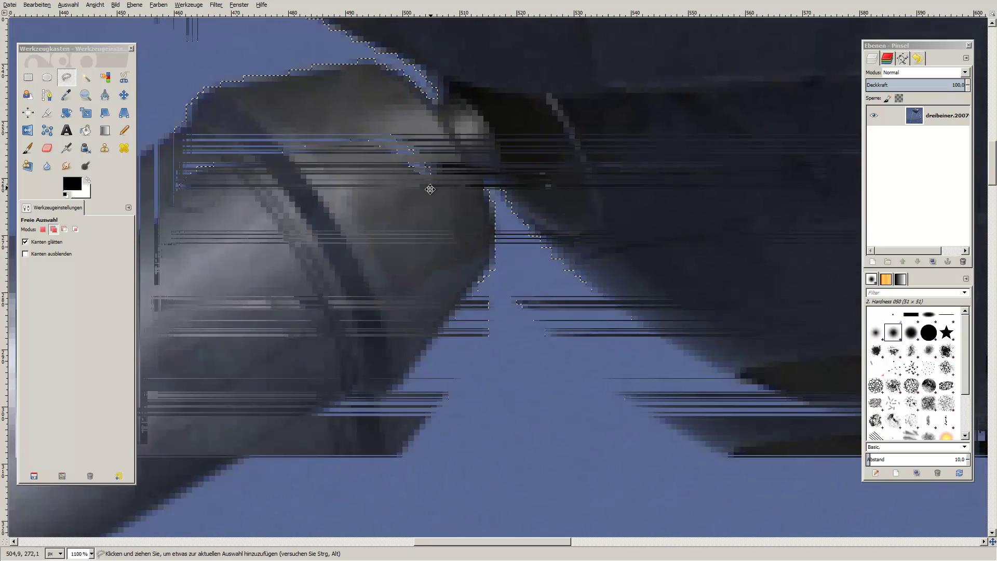
scroll(363, 431, "left", 1)
scroll(299, 403, "down", 1)
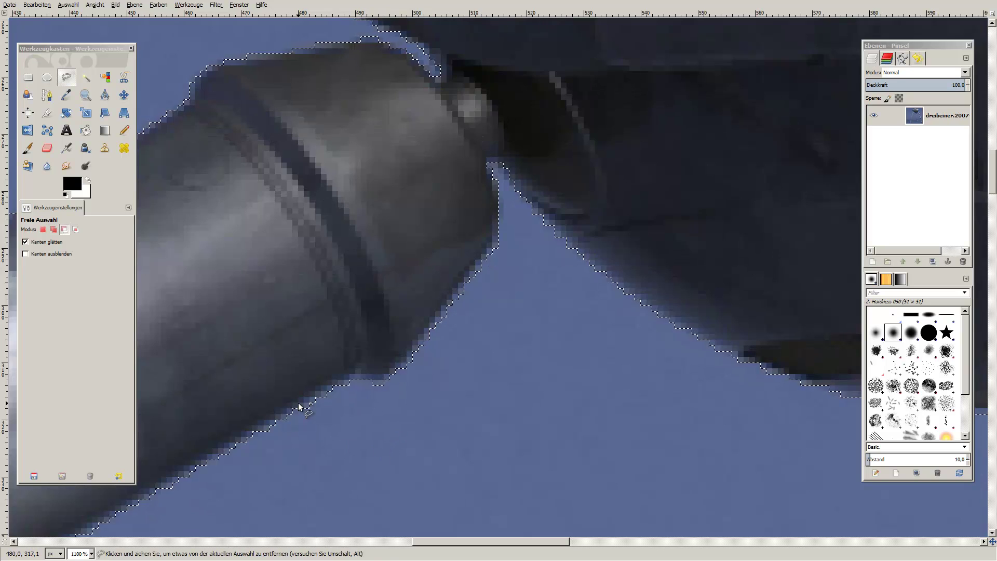
scroll(298, 403, "down", 3)
scroll(395, 348, "left", 6)
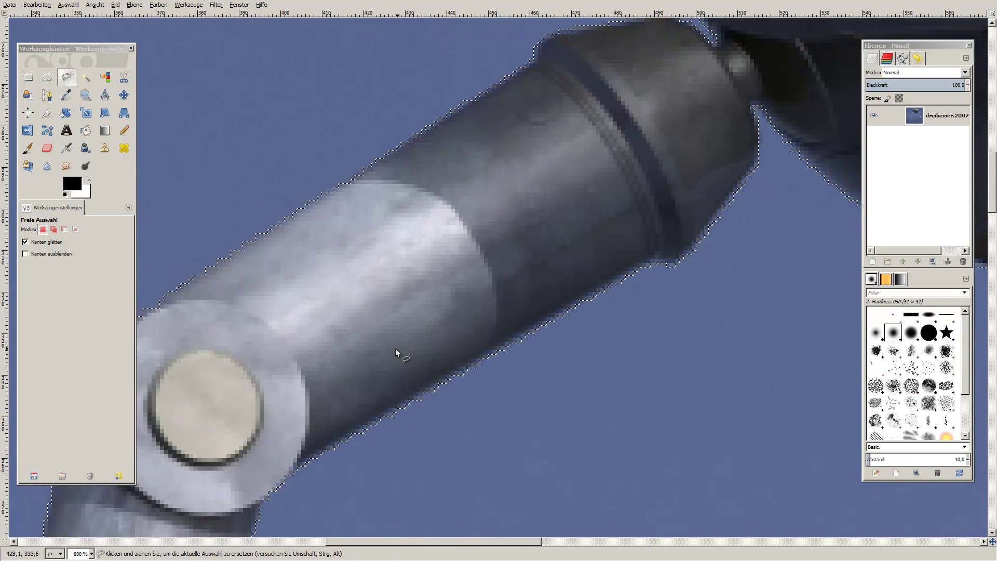
scroll(517, 241, "left", 5)
scroll(646, 157, "down", 3)
scroll(577, 385, "down", 3)
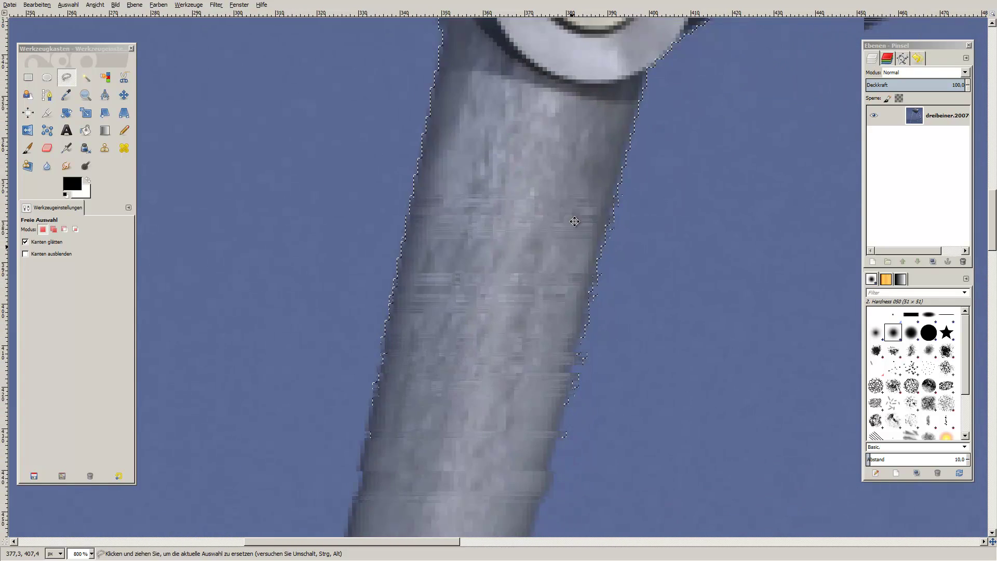
scroll(574, 218, "down", 2)
scroll(578, 145, "up", 3)
scroll(569, 107, "up", 3)
scroll(570, 108, "up", 2)
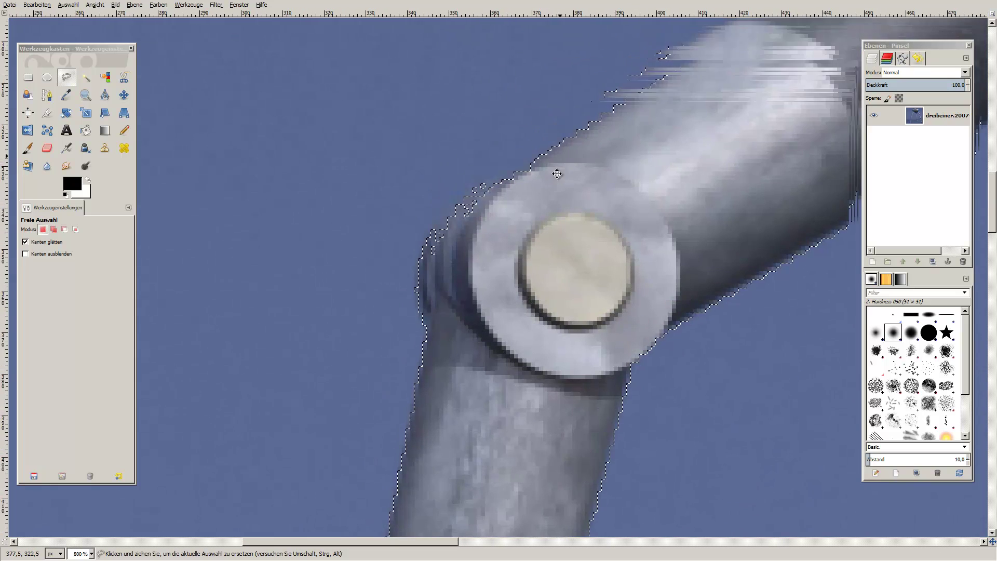
scroll(541, 230, "right", 2)
scroll(438, 282, "up", 1)
scroll(441, 288, "up", 1)
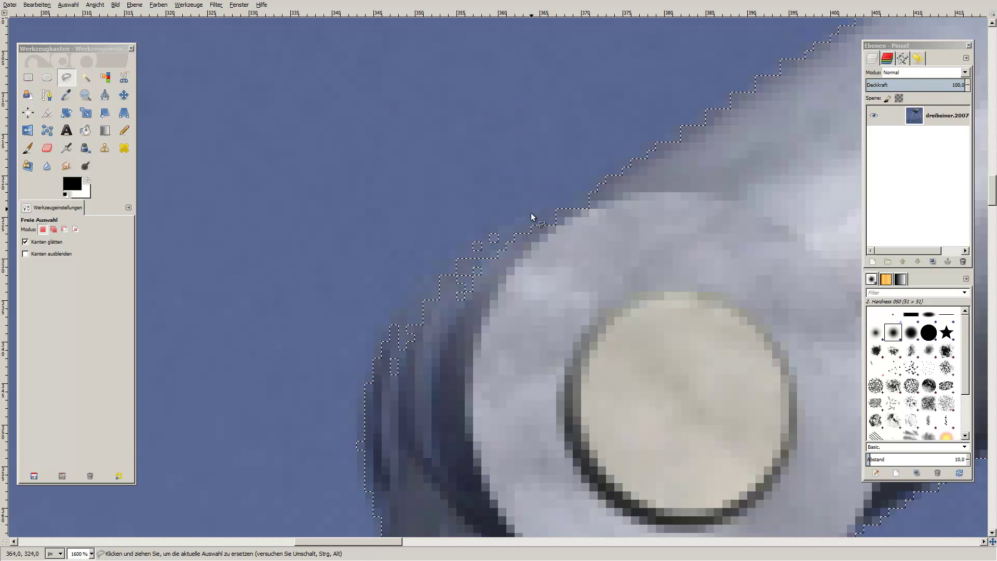
left_click(68, 5)
left_click(82, 46)
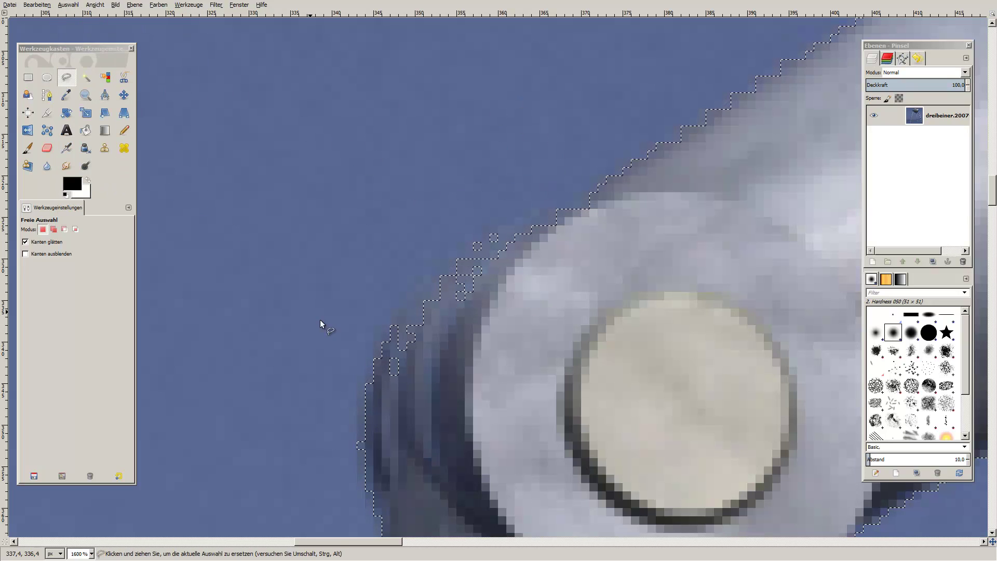
Step: In Add mode, outline the jagged strip along the leg joint's left edge to add it to the selection
left_click(54, 231)
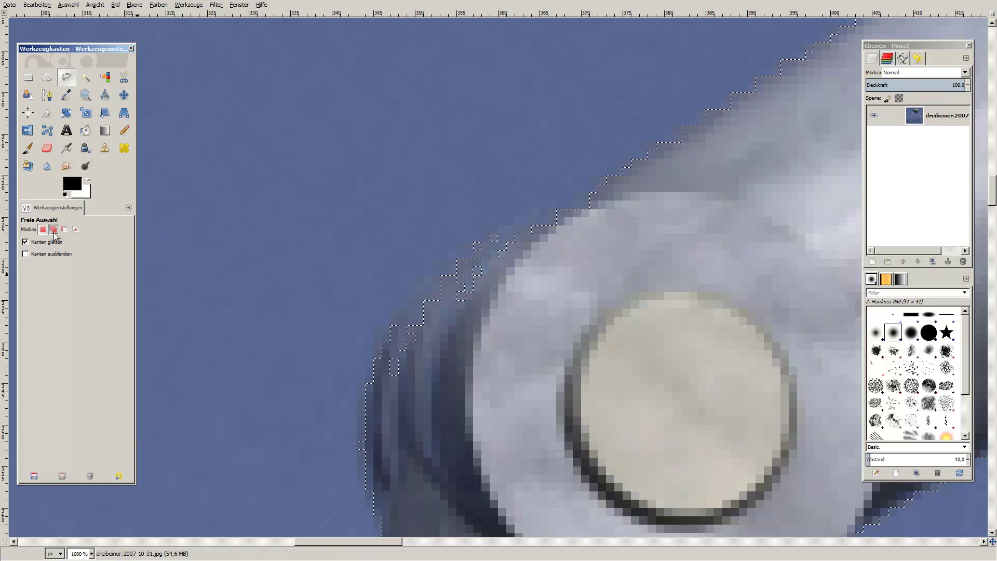
left_click(370, 389)
left_click(382, 344)
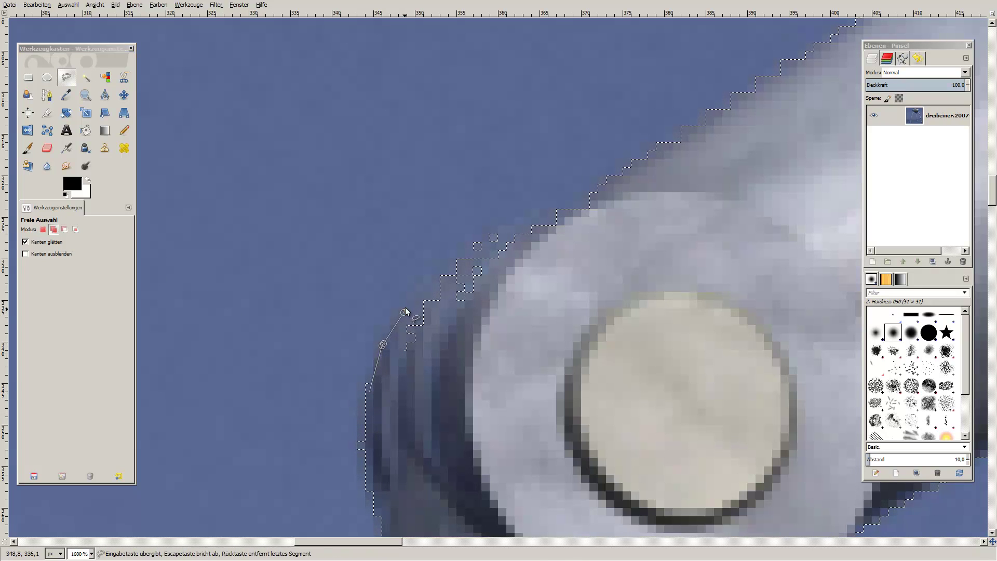
left_click(484, 238)
left_click(503, 223)
left_click(556, 213)
left_click(566, 322)
left_click(396, 452)
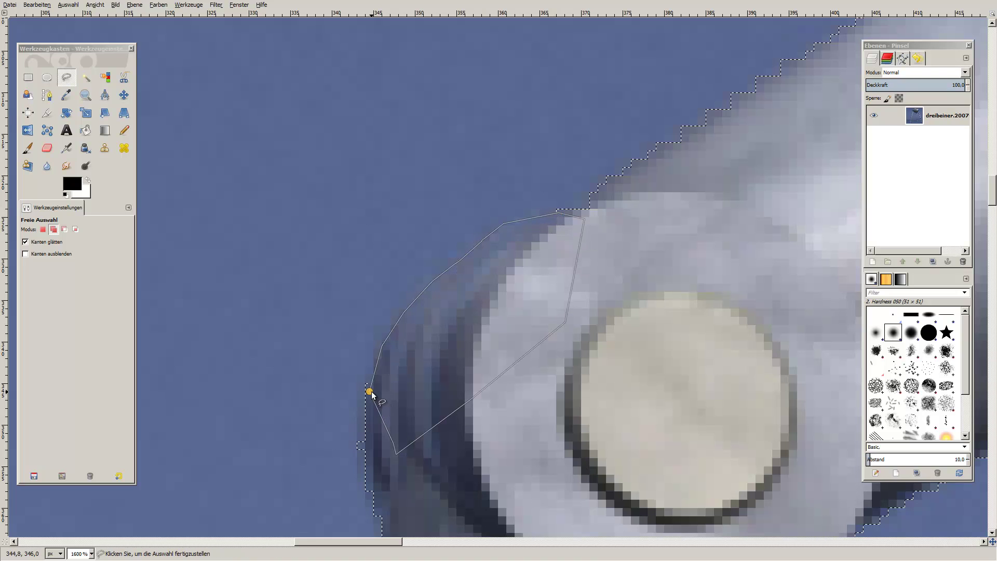
left_click(370, 390)
Step: Zoom out to a lower leg, start an Add-mode outline along its left edge, then cancel it
scroll(481, 456, "down", 1)
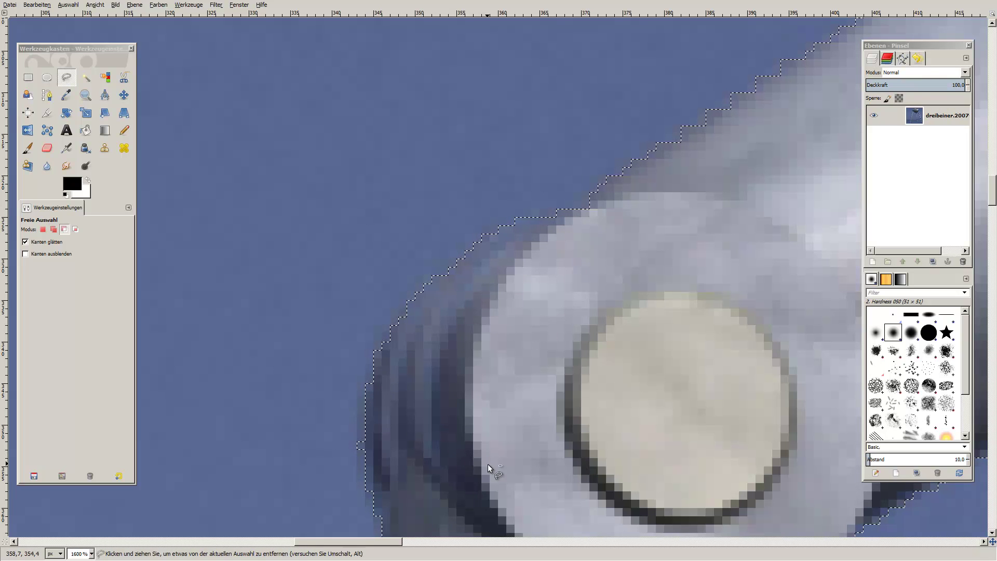
key("minus")
key("minus")
scroll(493, 430, "down", 3)
scroll(497, 401, "down", 3)
scroll(497, 401, "down", 5)
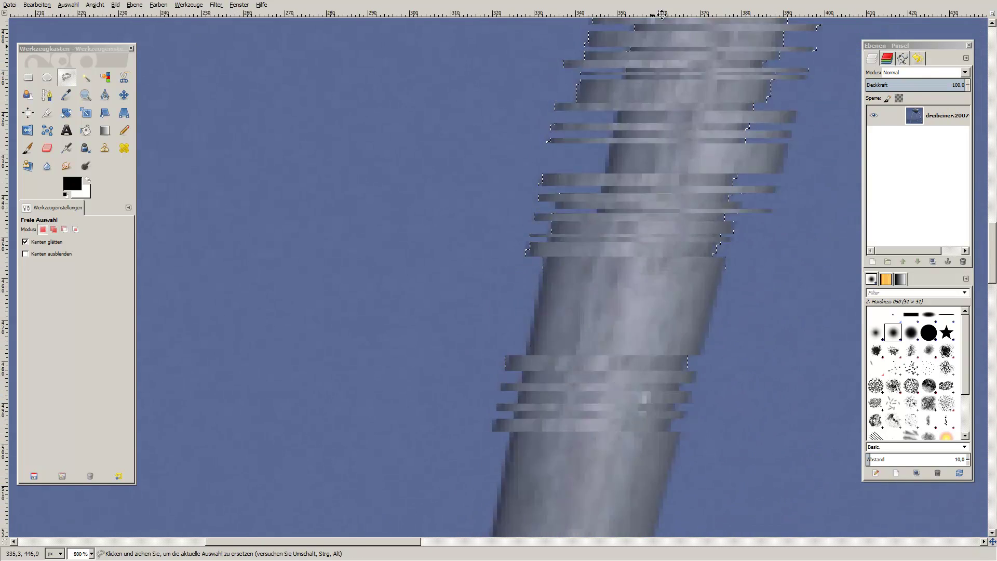
scroll(700, 164, "up", 2)
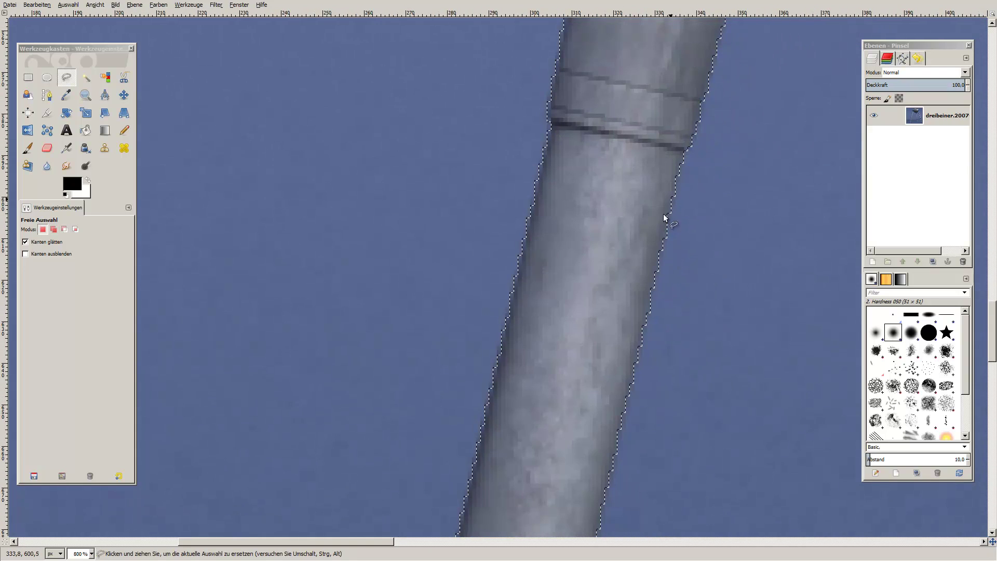
scroll(567, 310, "up", 3)
scroll(541, 457, "down", 3)
scroll(540, 458, "left", 2)
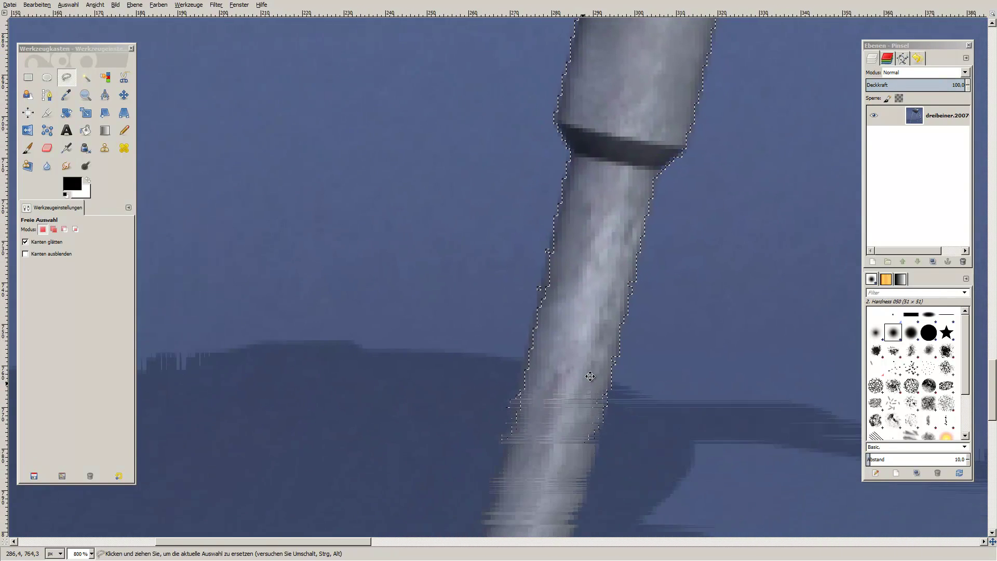
scroll(607, 379, "down", 1)
scroll(607, 385, "left", 1)
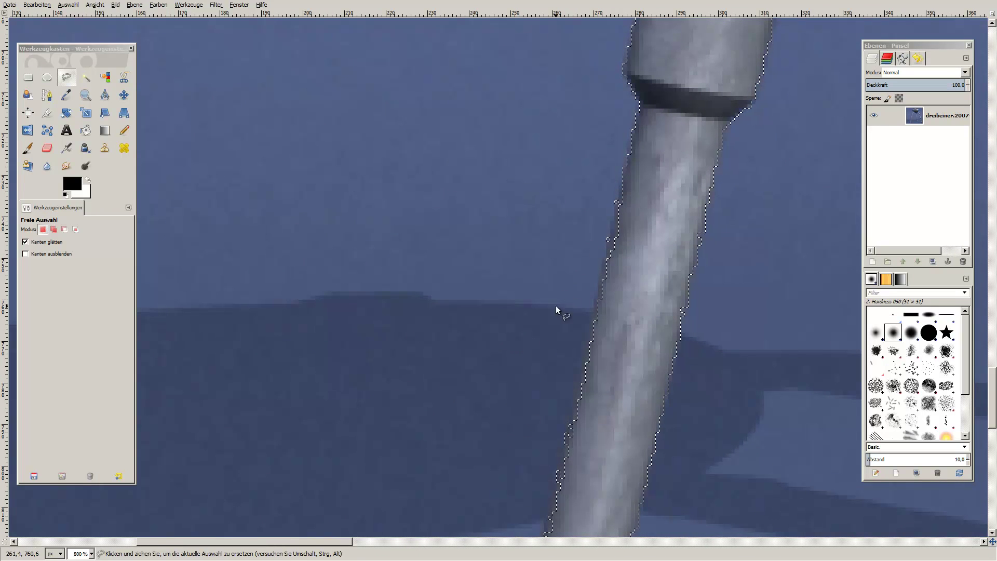
left_click(52, 230)
left_click(625, 182)
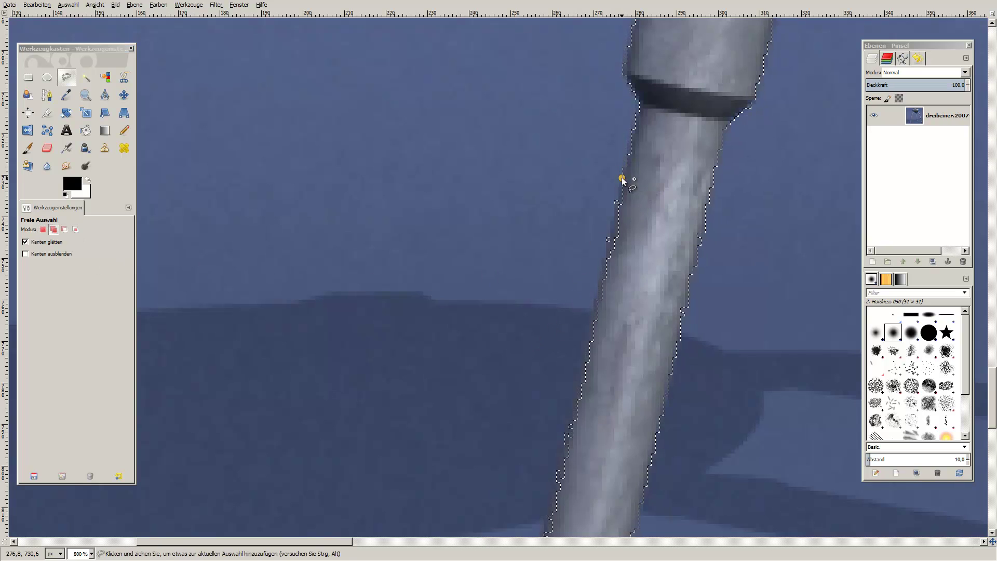
scroll(550, 507, "down", 5)
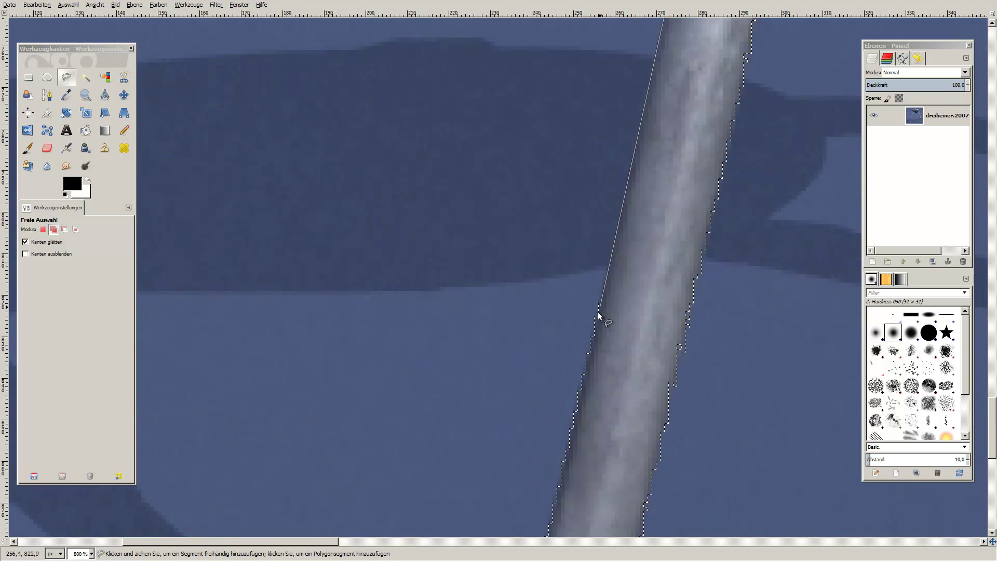
left_click(618, 347)
scroll(649, 260, "up", 5)
key("ctrl+z")
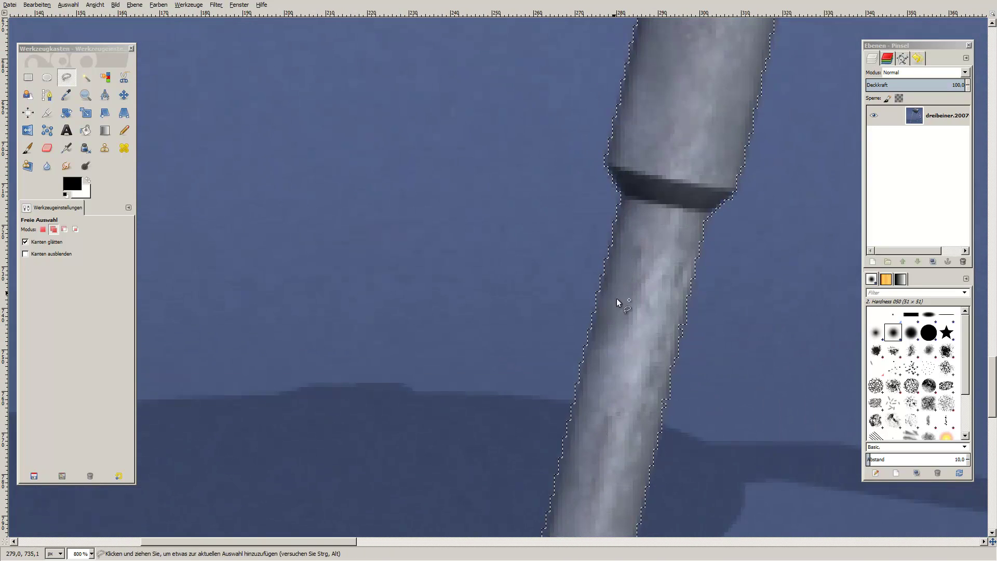
scroll(630, 434, "down", 5)
scroll(646, 384, "left", 2)
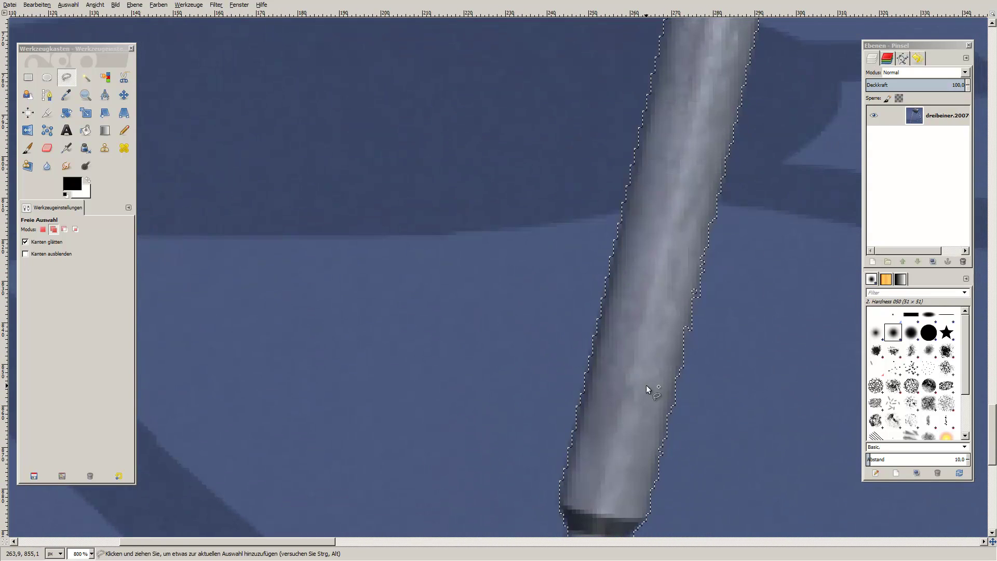
Step: Add a polygon strip along the lower leg's edge to the selection
left_click(716, 217)
left_click(665, 428)
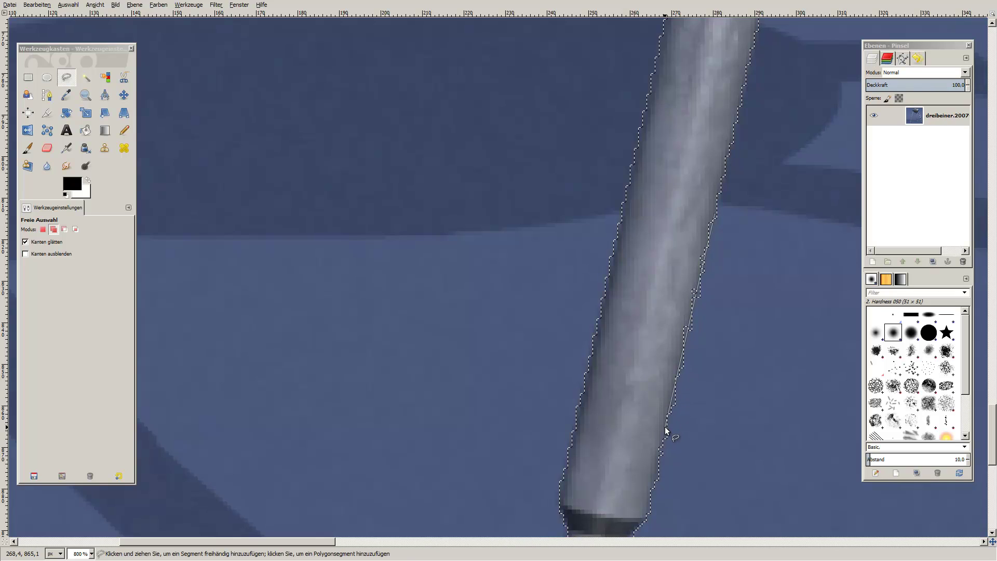
left_click(639, 428)
left_click(628, 247)
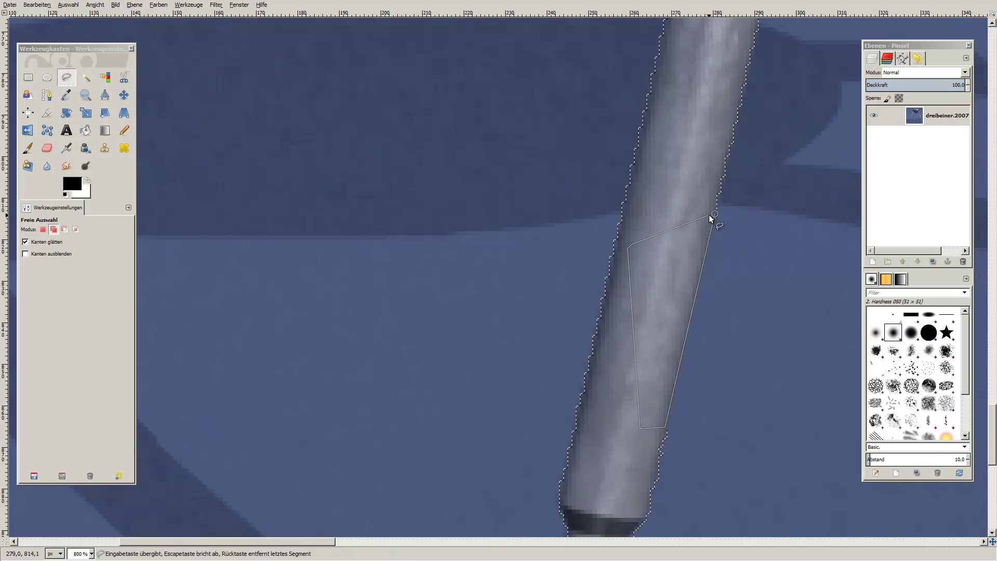
left_click(709, 214)
key("Return")
Step: Add a strip along the leg's right edge down to the ball joint
scroll(653, 375, "down", 10)
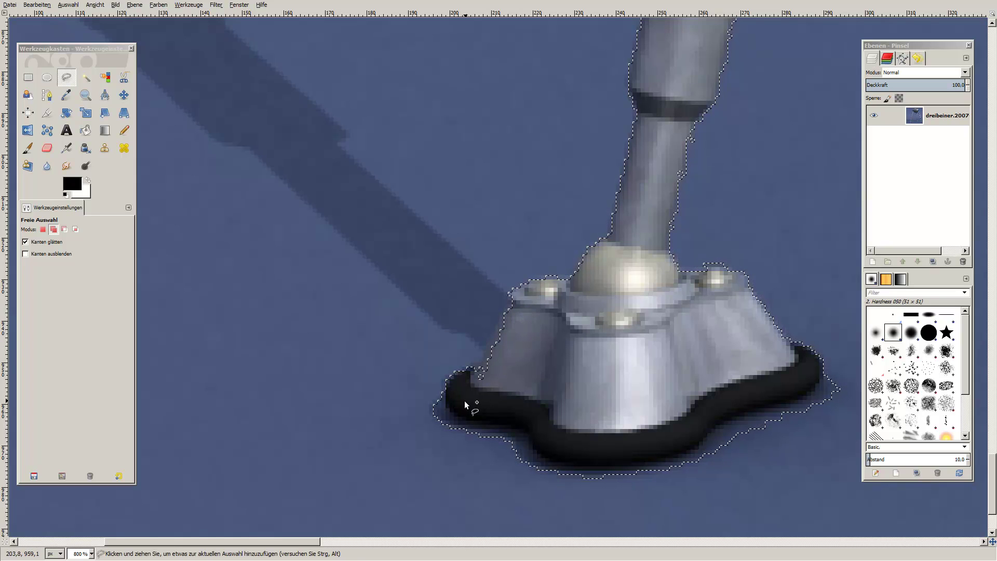
scroll(582, 456, "down", 2)
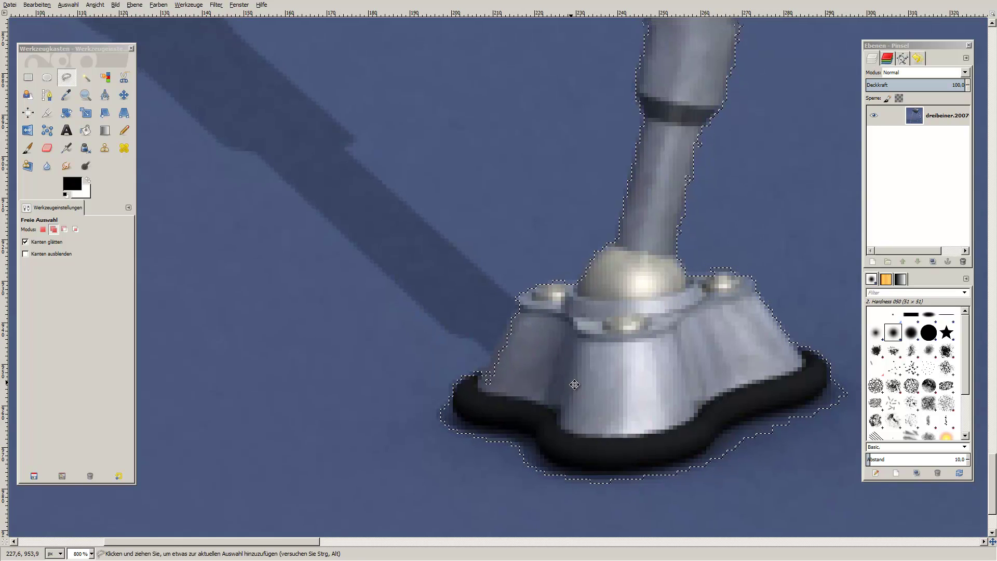
scroll(630, 416, "up", 4)
scroll(631, 416, "left", 3)
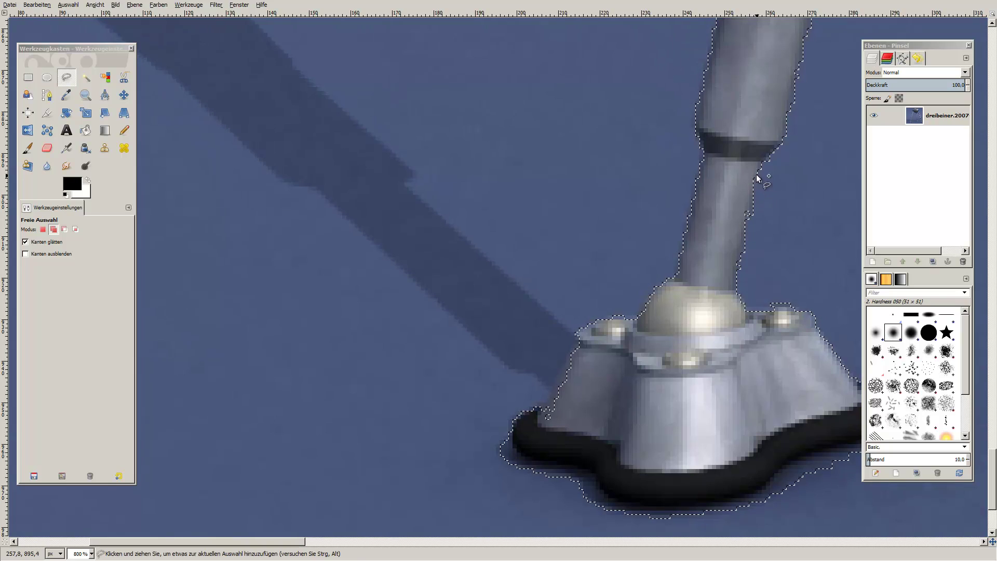
left_click(762, 162)
left_click(748, 213)
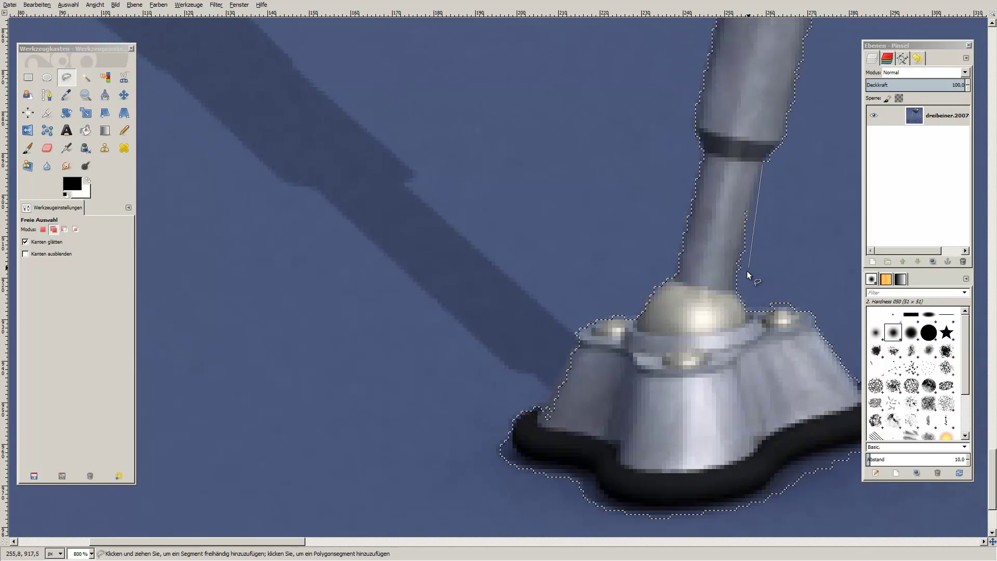
left_click(732, 293)
left_click(732, 156)
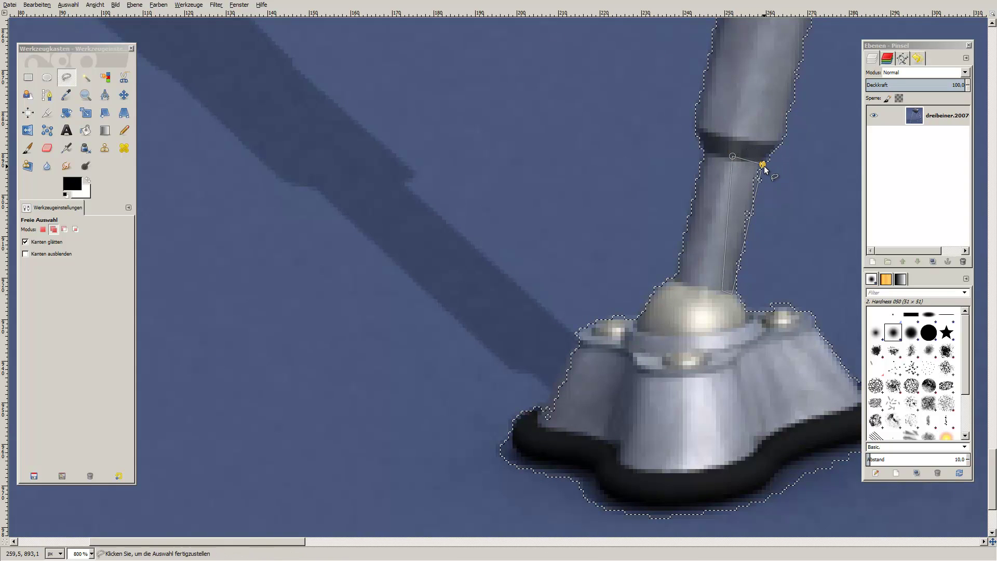
left_click(762, 165)
Step: Outline the foot's left flank and merge it into the selection
scroll(583, 379, "left", 2)
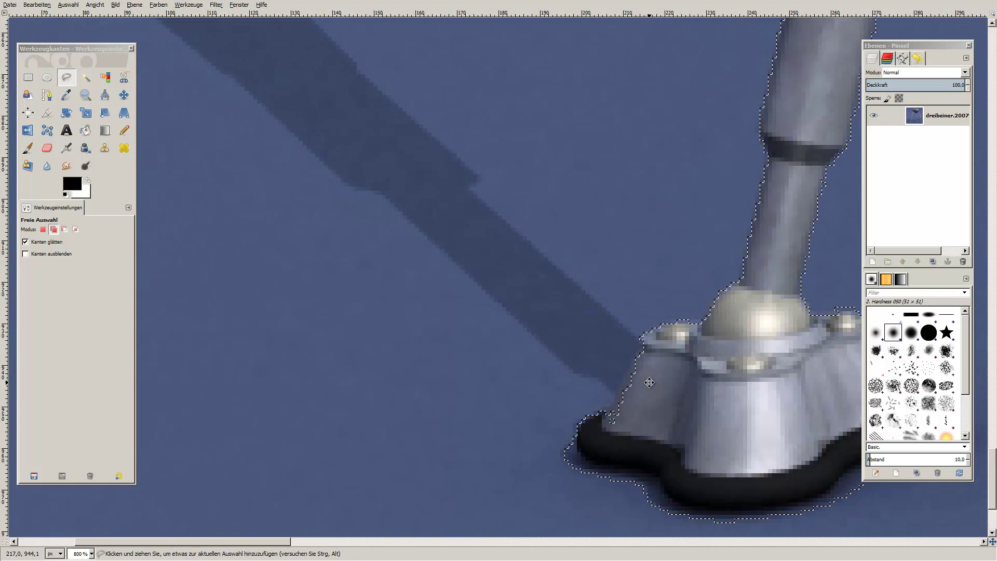
left_click(604, 414)
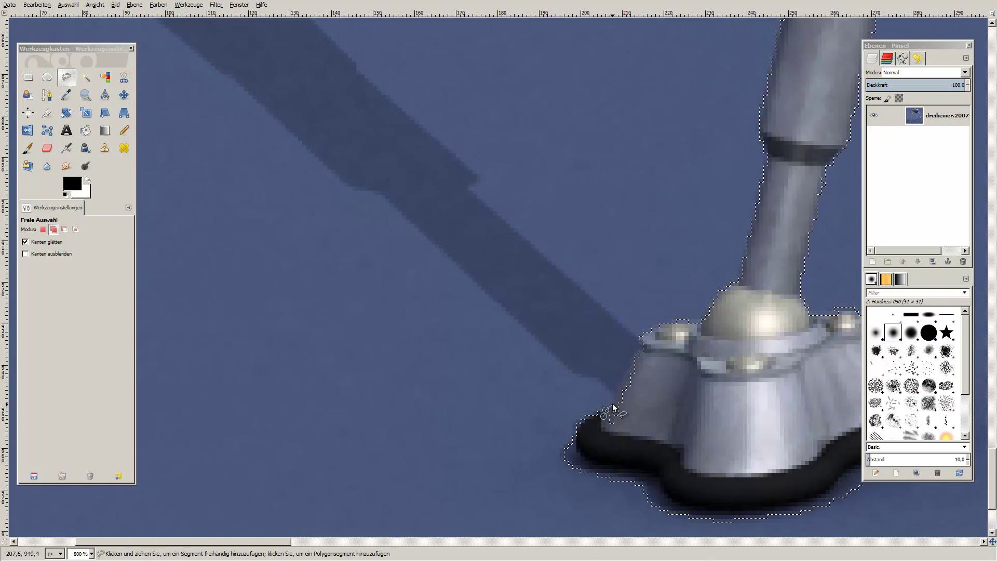
left_click_drag(613, 408, 629, 369)
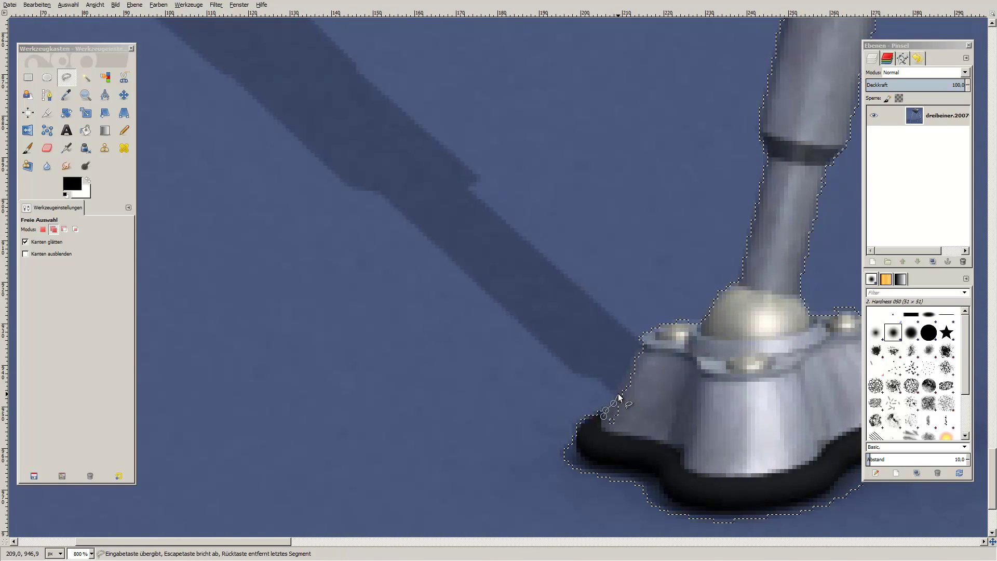
left_click(629, 368)
left_click(647, 337)
left_click(678, 364)
left_click(647, 440)
left_click(604, 415)
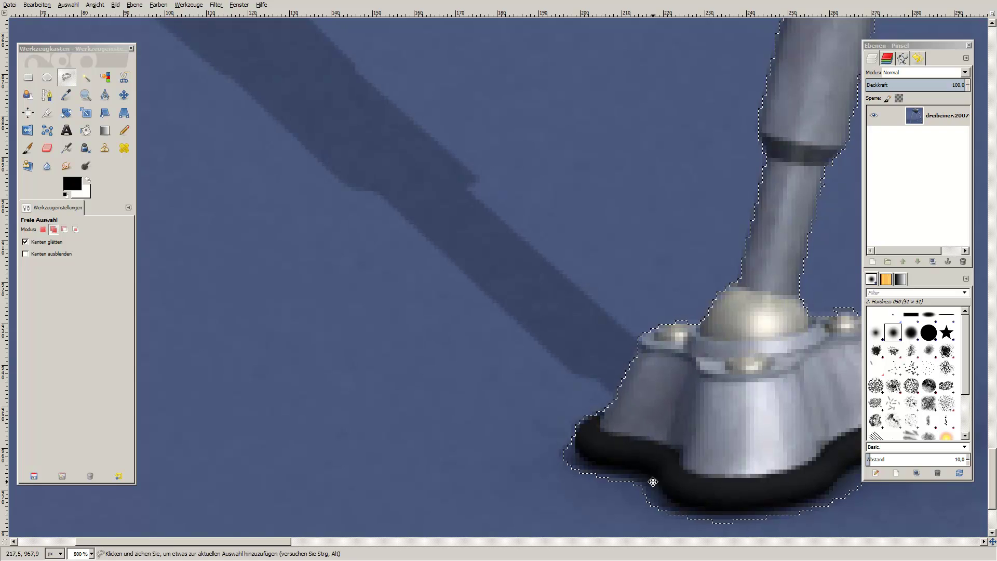
scroll(653, 481, "down", 1)
scroll(652, 481, "right", 2)
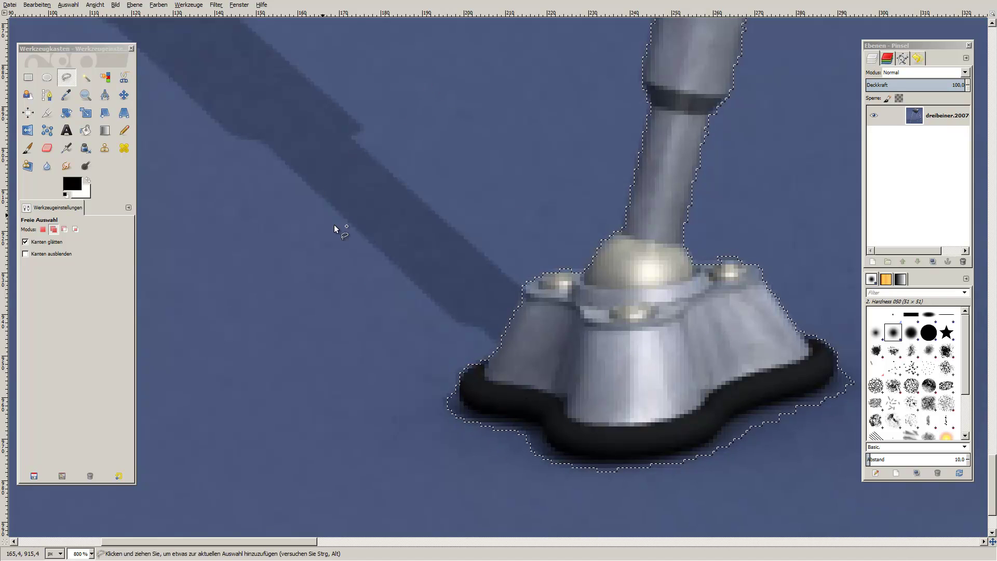
Step: Glance at the Edit menu, then trace the foot's black rim along its left curve and bottom
left_click(48, 6)
left_click(356, 330)
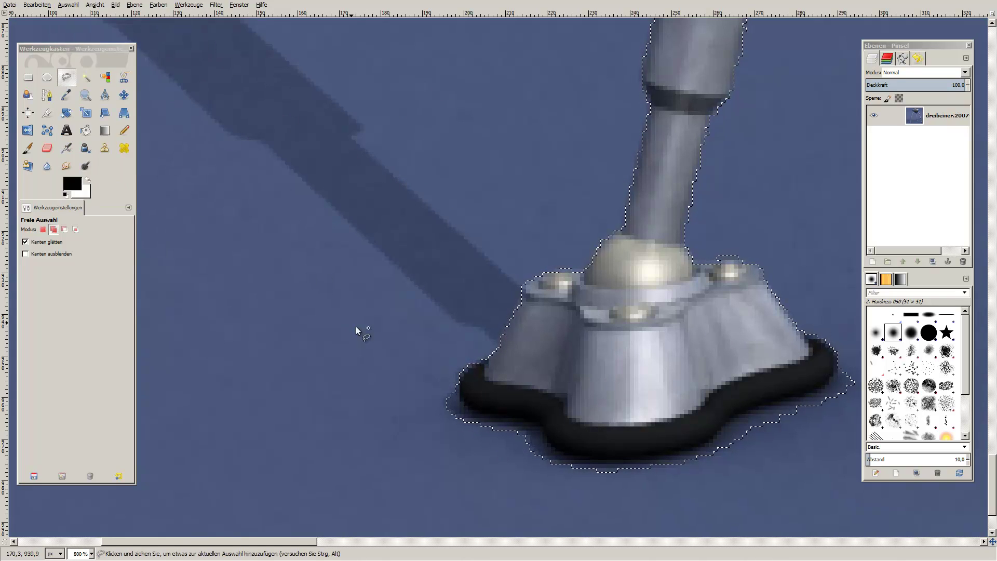
left_click(457, 382)
left_click(469, 411)
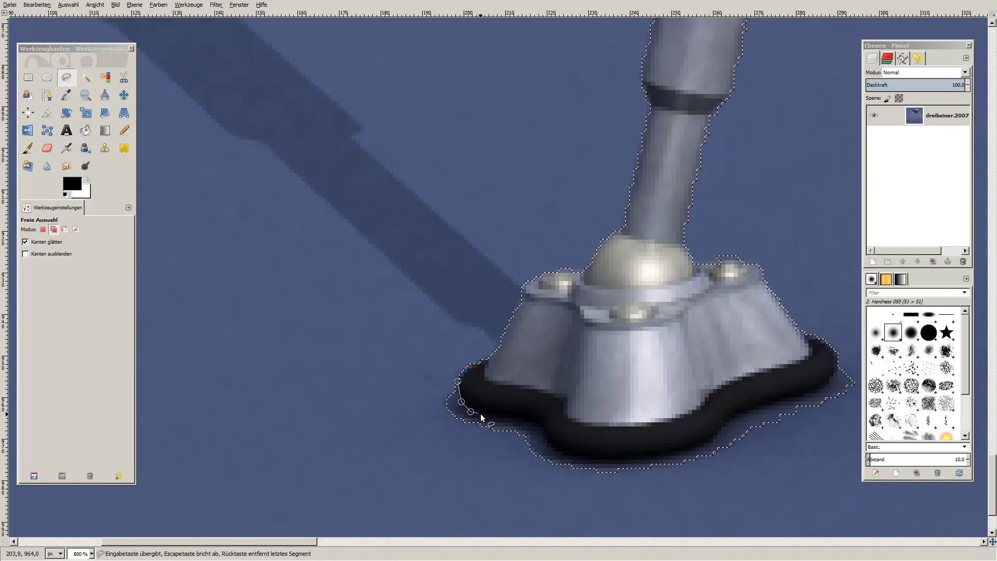
left_click(530, 416)
left_click(548, 442)
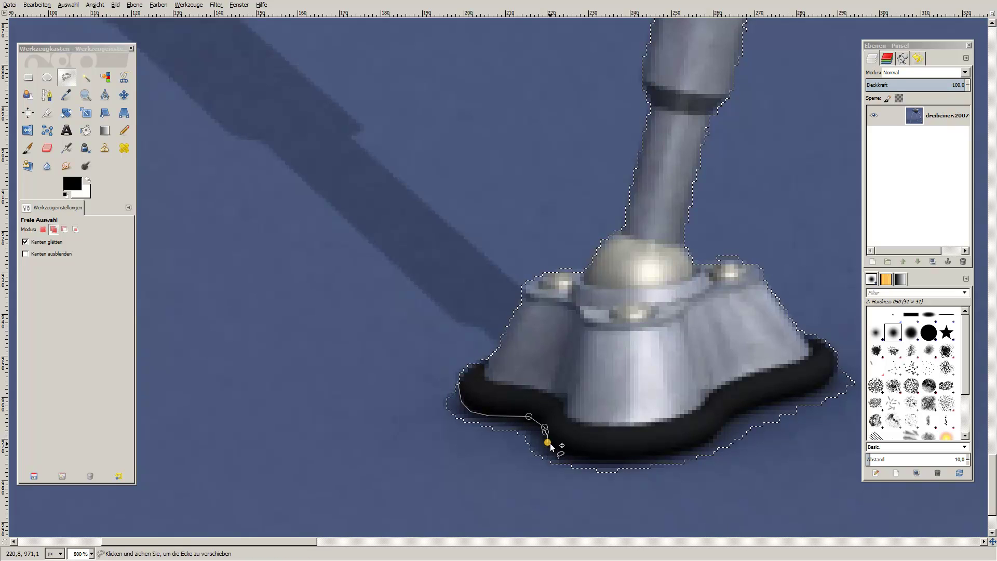
left_click(557, 453)
left_click(591, 461)
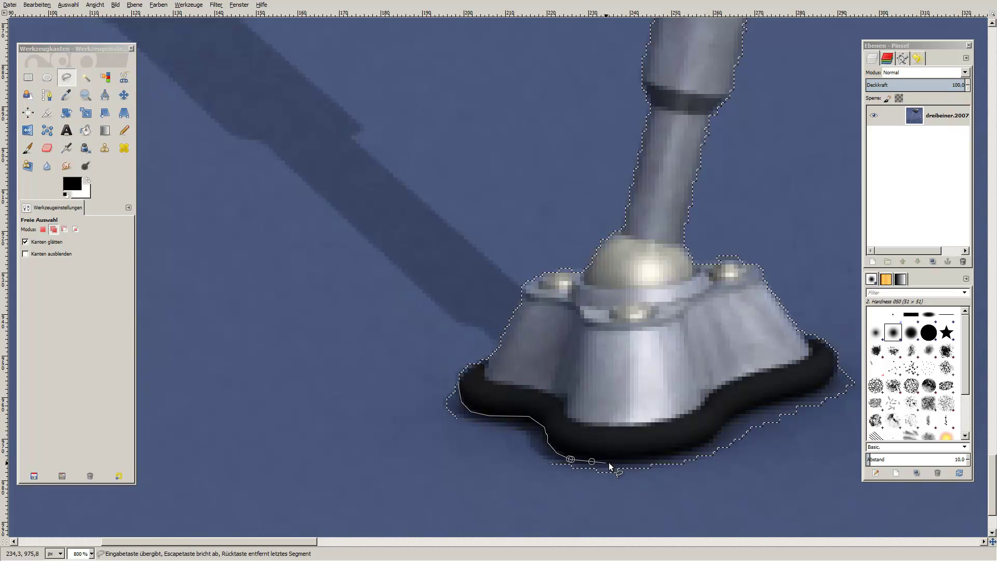
left_click(631, 463)
left_click(694, 450)
Step: Trace up the rim's right end and close the polygon through the background below
left_click(719, 430)
left_click(725, 423)
left_click(740, 413)
left_click(766, 404)
left_click(815, 394)
left_click(835, 372)
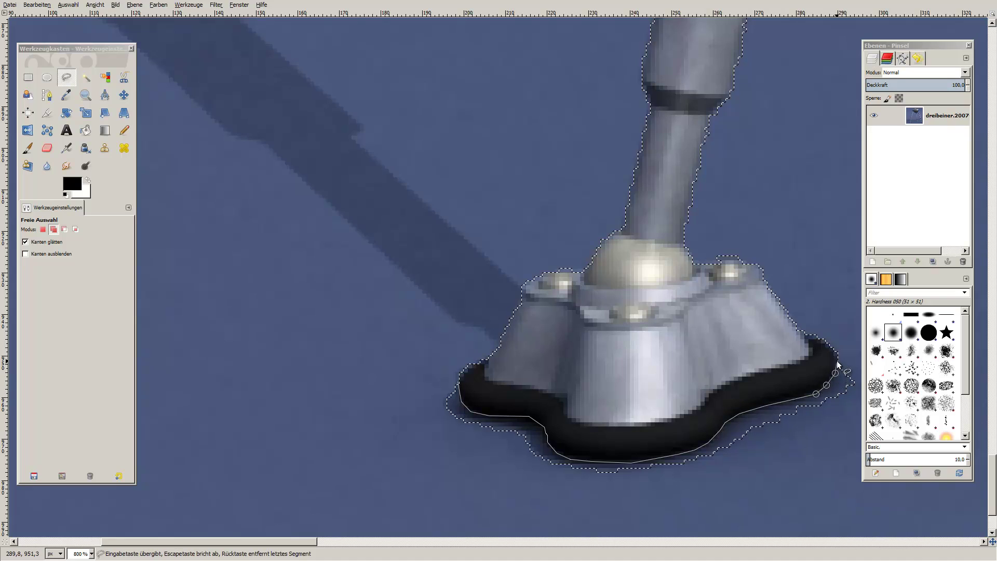
left_click(837, 355)
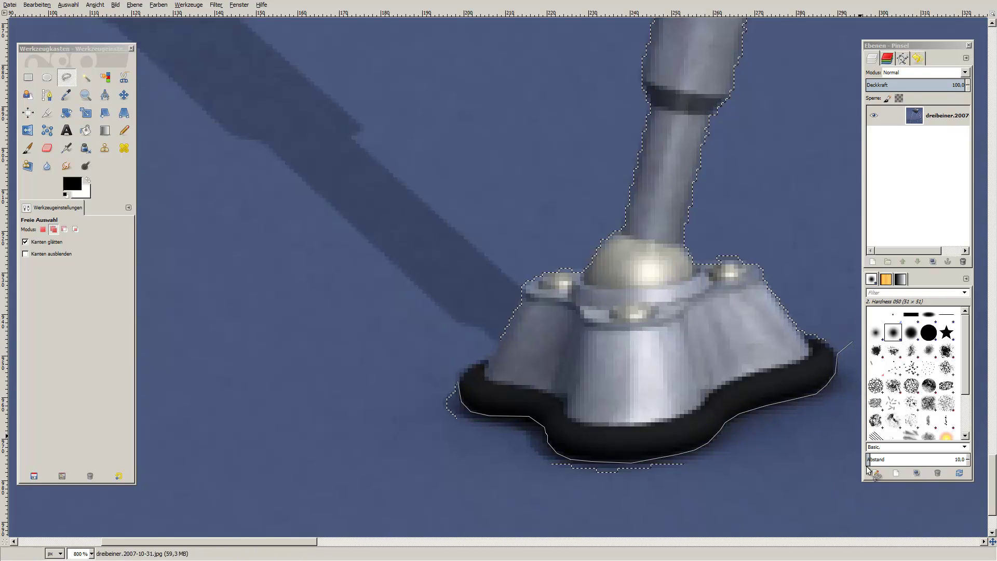
left_click(921, 502)
left_click(652, 500)
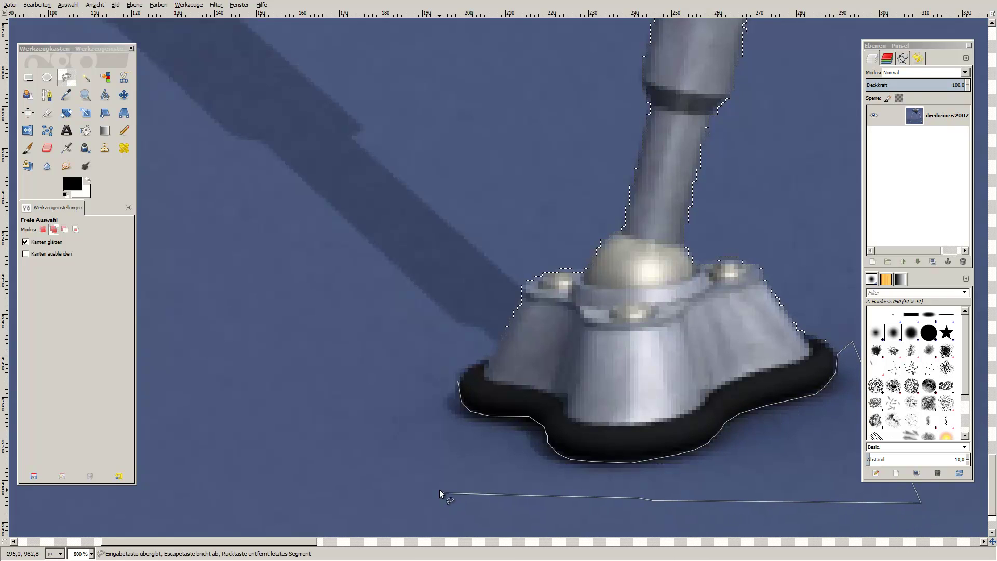
left_click(382, 351)
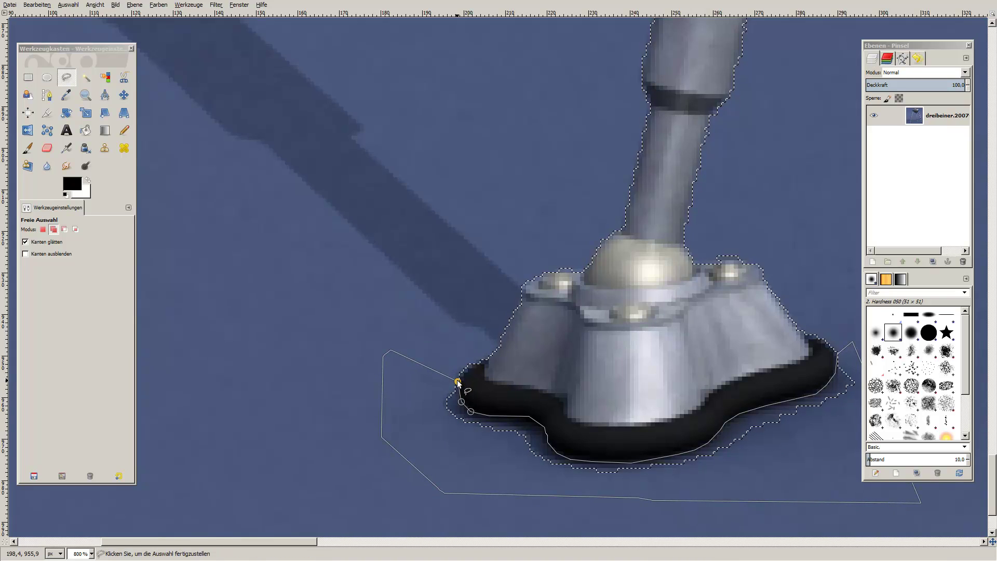
left_click(457, 382)
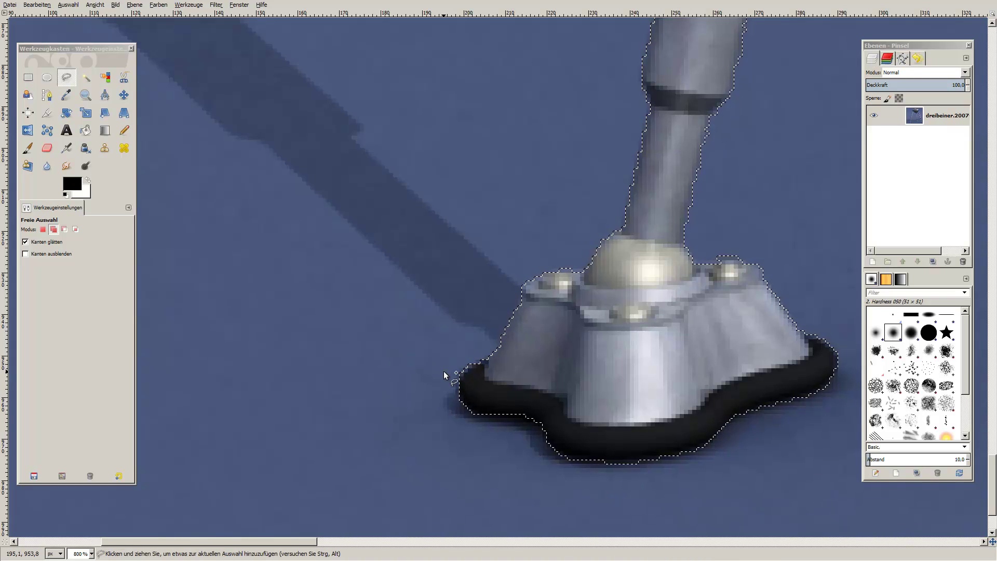
Step: Scroll up past the upper leg and body to inspect the selection around the top grille
scroll(626, 222, "up", 5)
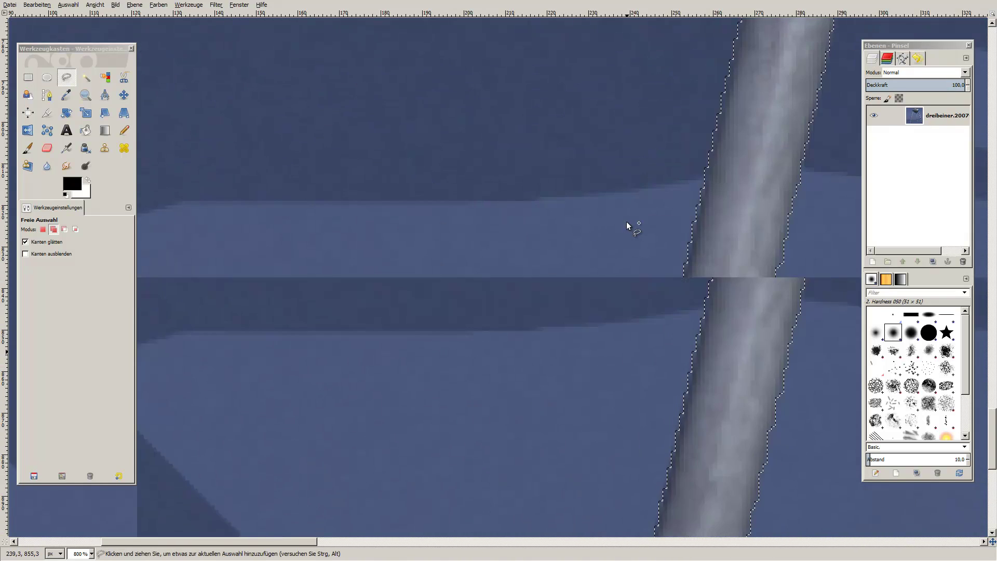
scroll(626, 221, "up", 5)
scroll(654, 244, "right", 5)
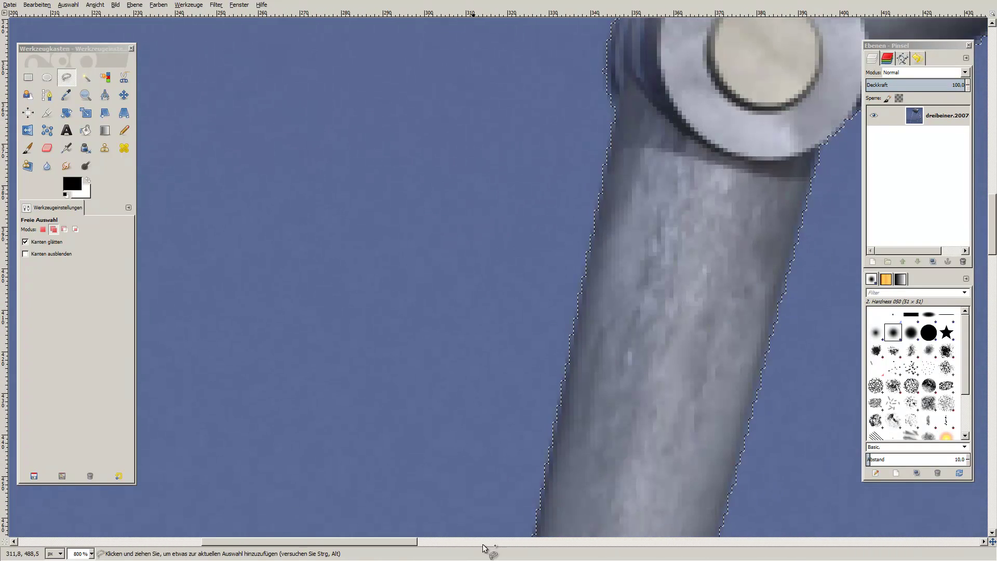
scroll(793, 183, "up", 5)
scroll(792, 182, "up", 5)
scroll(792, 182, "right", 5)
scroll(410, 242, "right", 5)
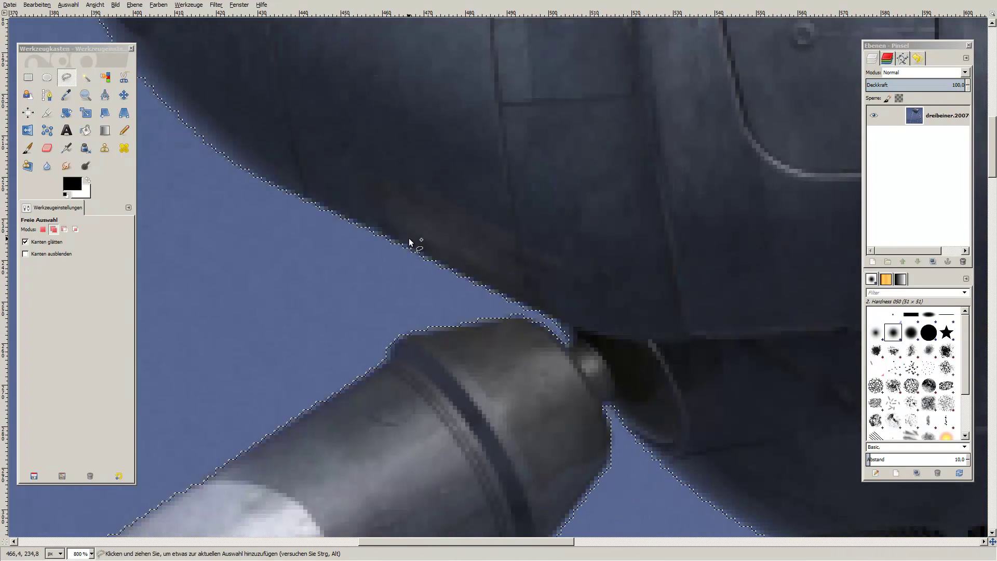
scroll(400, 244, "up", 5)
scroll(468, 290, "left", 5)
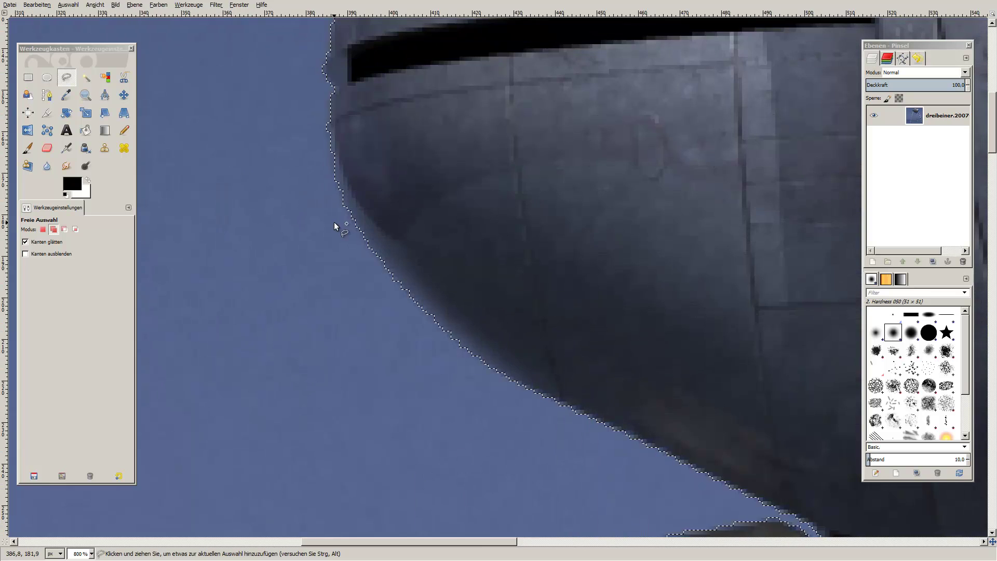
scroll(334, 222, "up", 5)
scroll(416, 444, "left", 3)
scroll(428, 198, "up", 5)
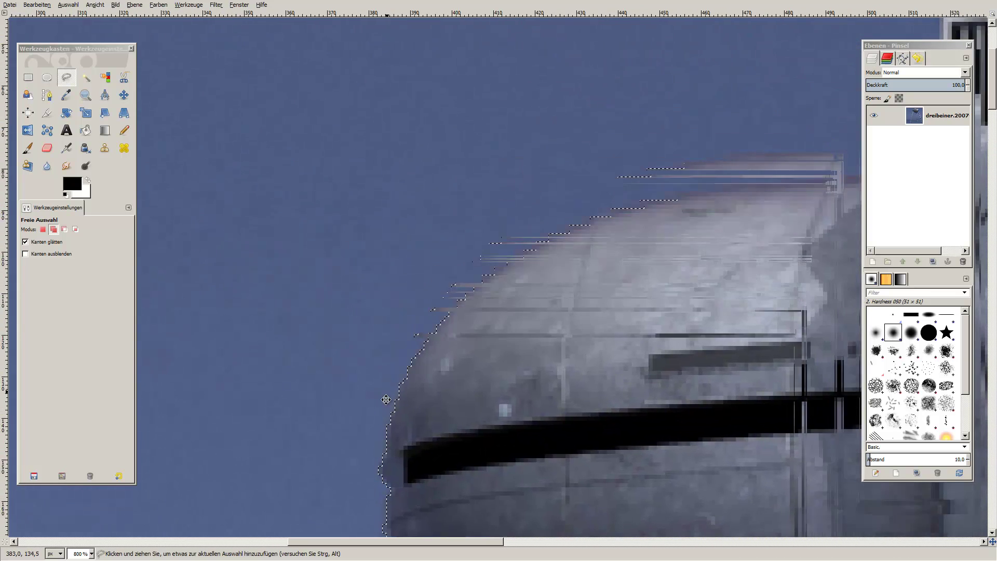
scroll(415, 350, "right", 3)
scroll(370, 376, "right", 3)
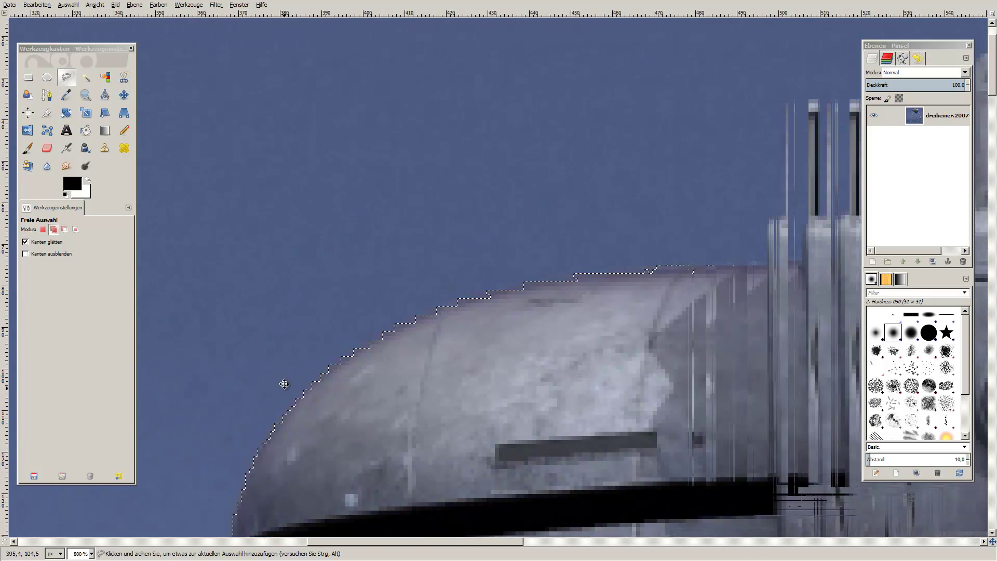
scroll(282, 383, "up", 3)
scroll(509, 289, "right", 2)
scroll(451, 309, "up", 3)
scroll(519, 270, "right", 4)
scroll(442, 296, "up", 2)
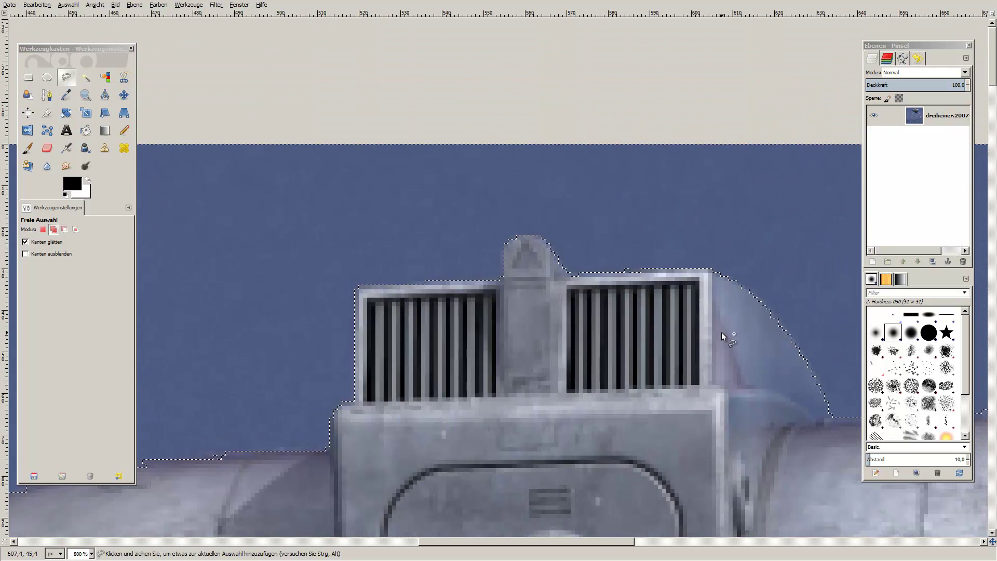
scroll(722, 332, "right", 4)
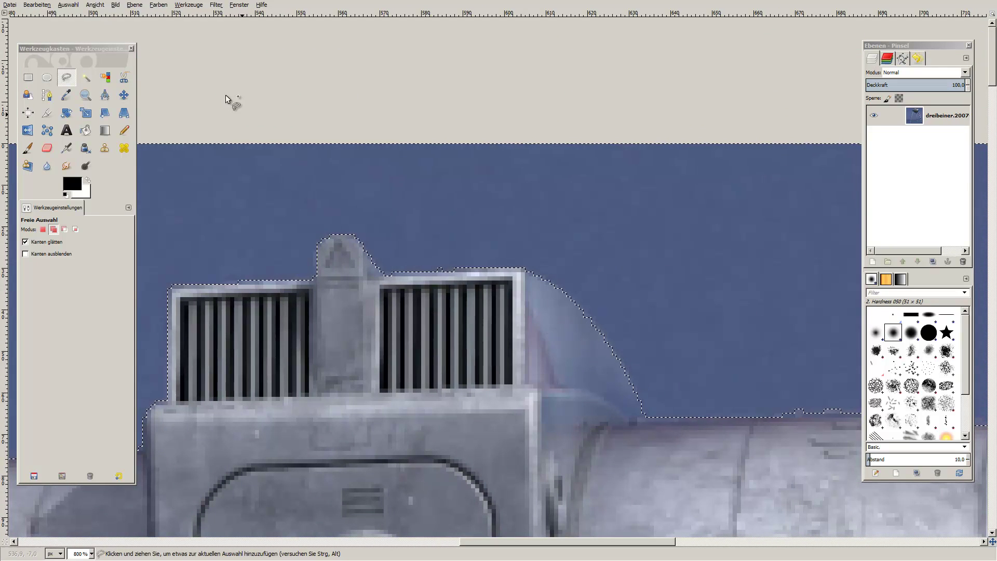